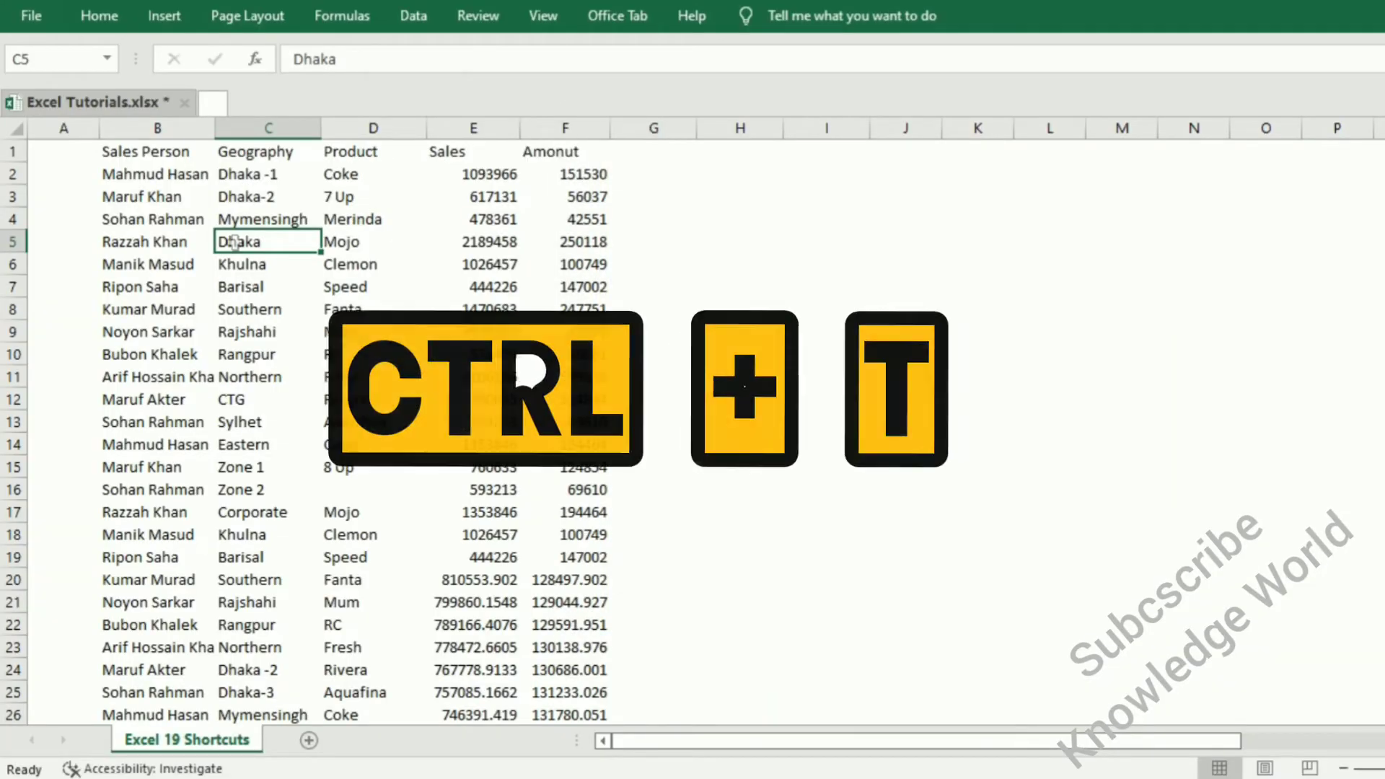
# Convert the sales data into an Excel table with headers using Ctrl+T.
pyautogui.hotkey('ctrl', 't')
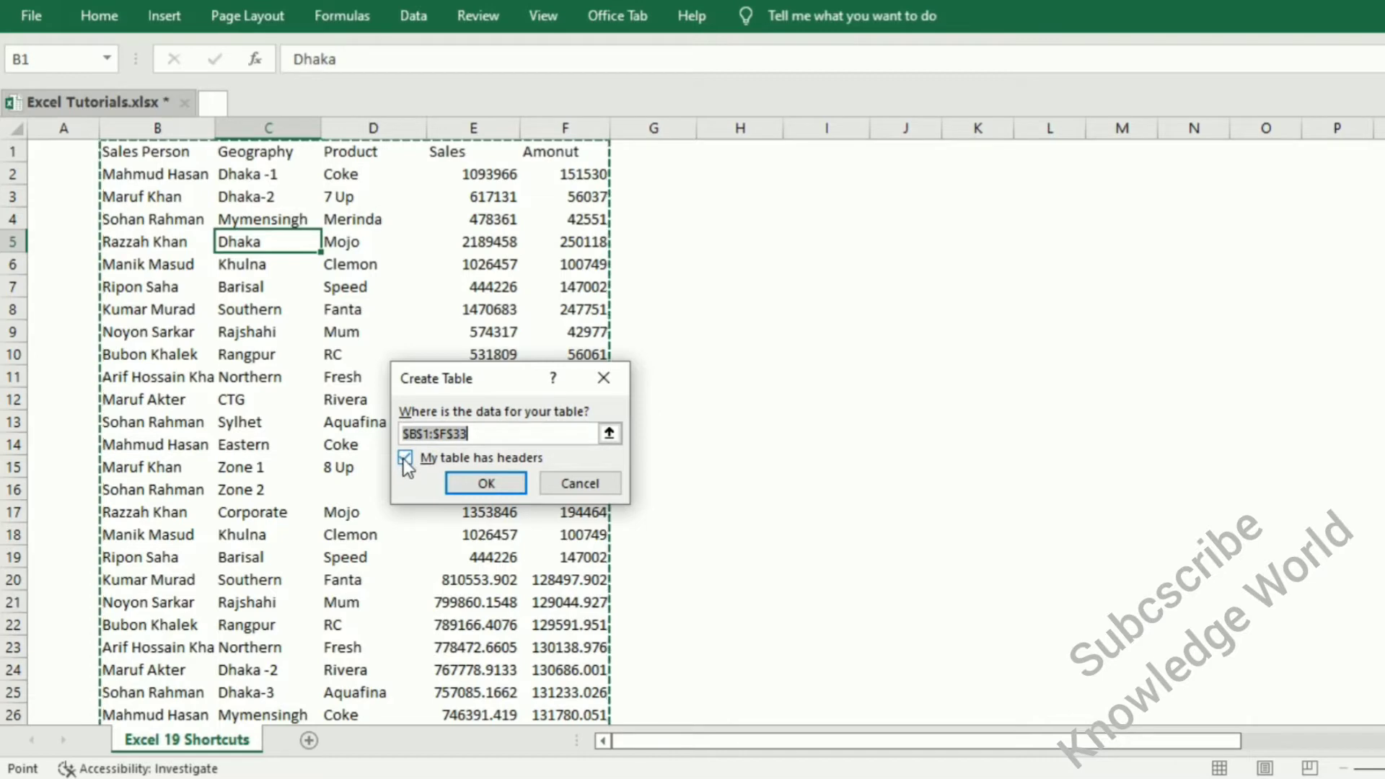
pyautogui.click(476, 483)
pyautogui.click(314, 312)
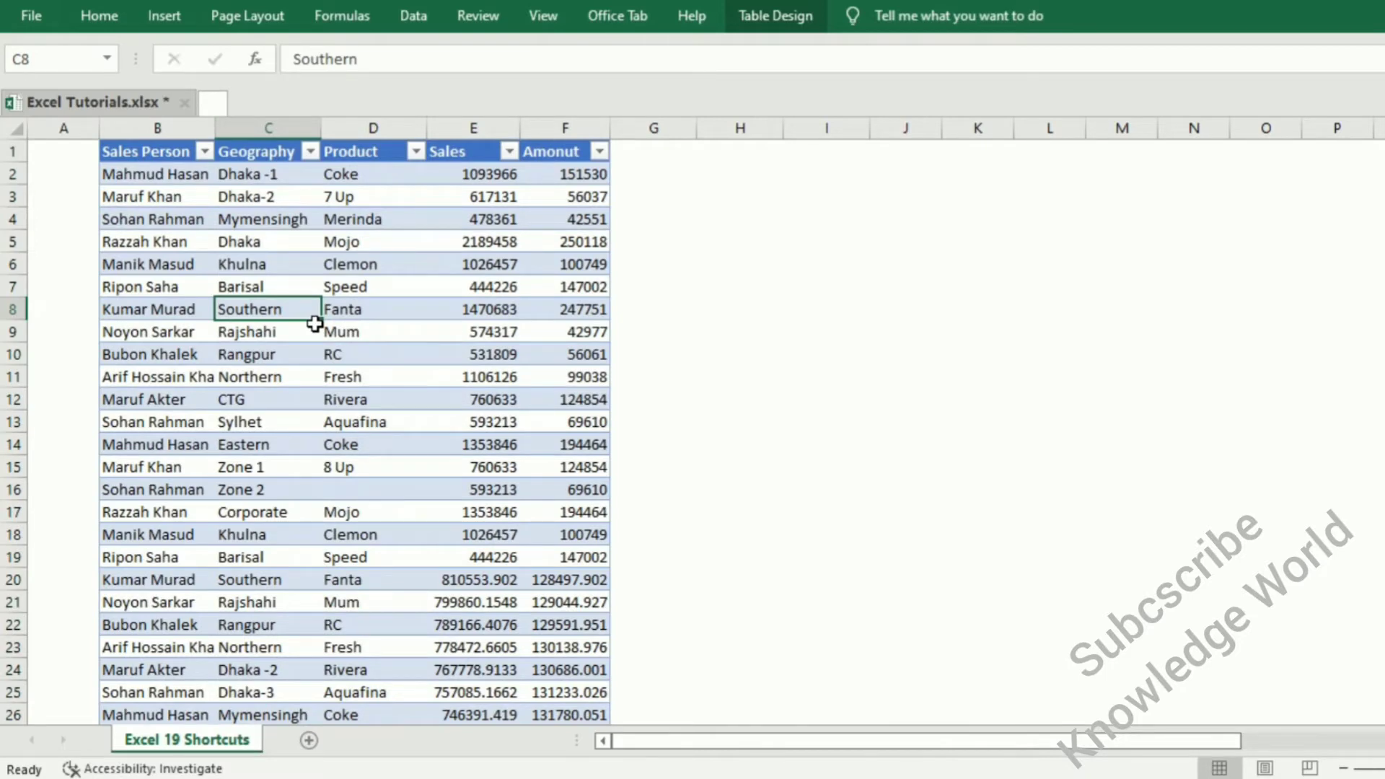
# Apply the grey banded table style with dark lines from Table Design.
pyautogui.click(756, 16)
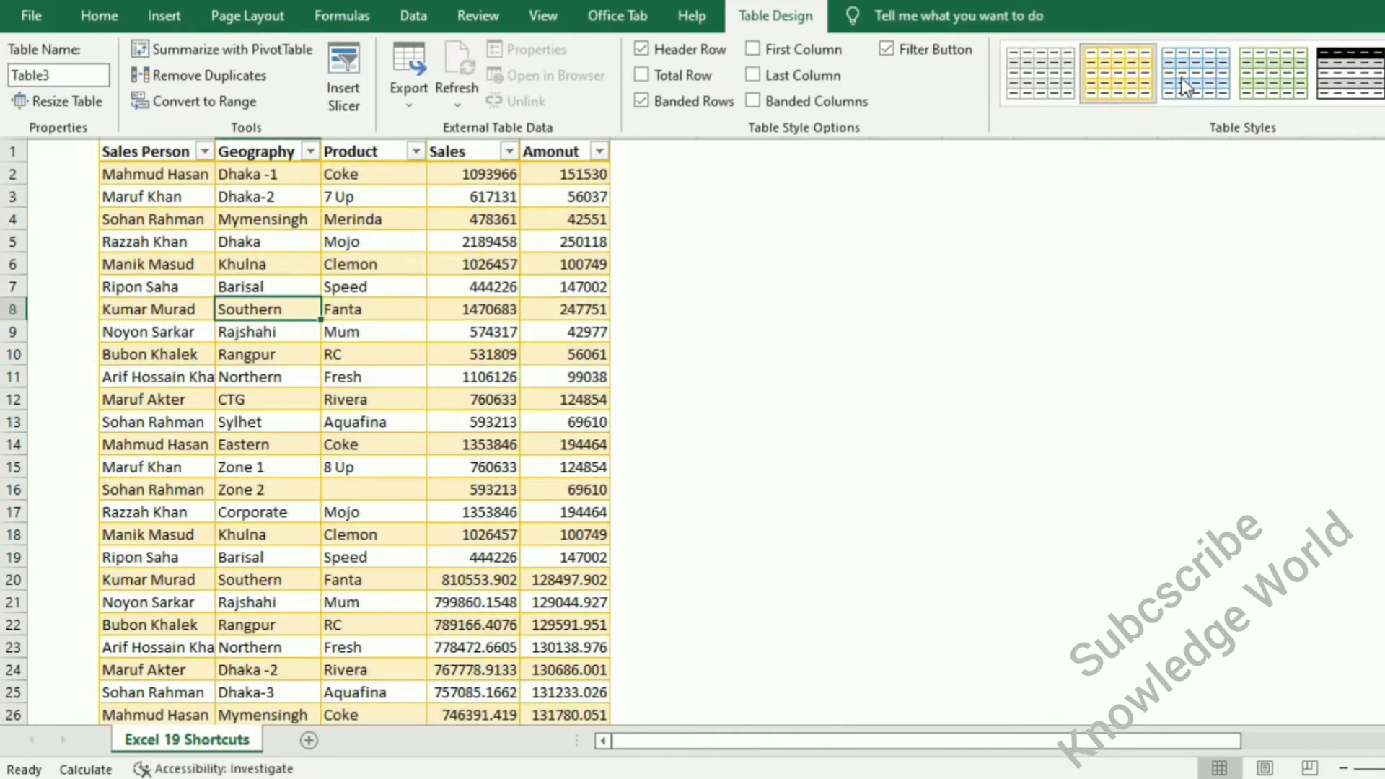
pyautogui.click(1191, 77)
pyautogui.click(1350, 72)
pyautogui.click(303, 309)
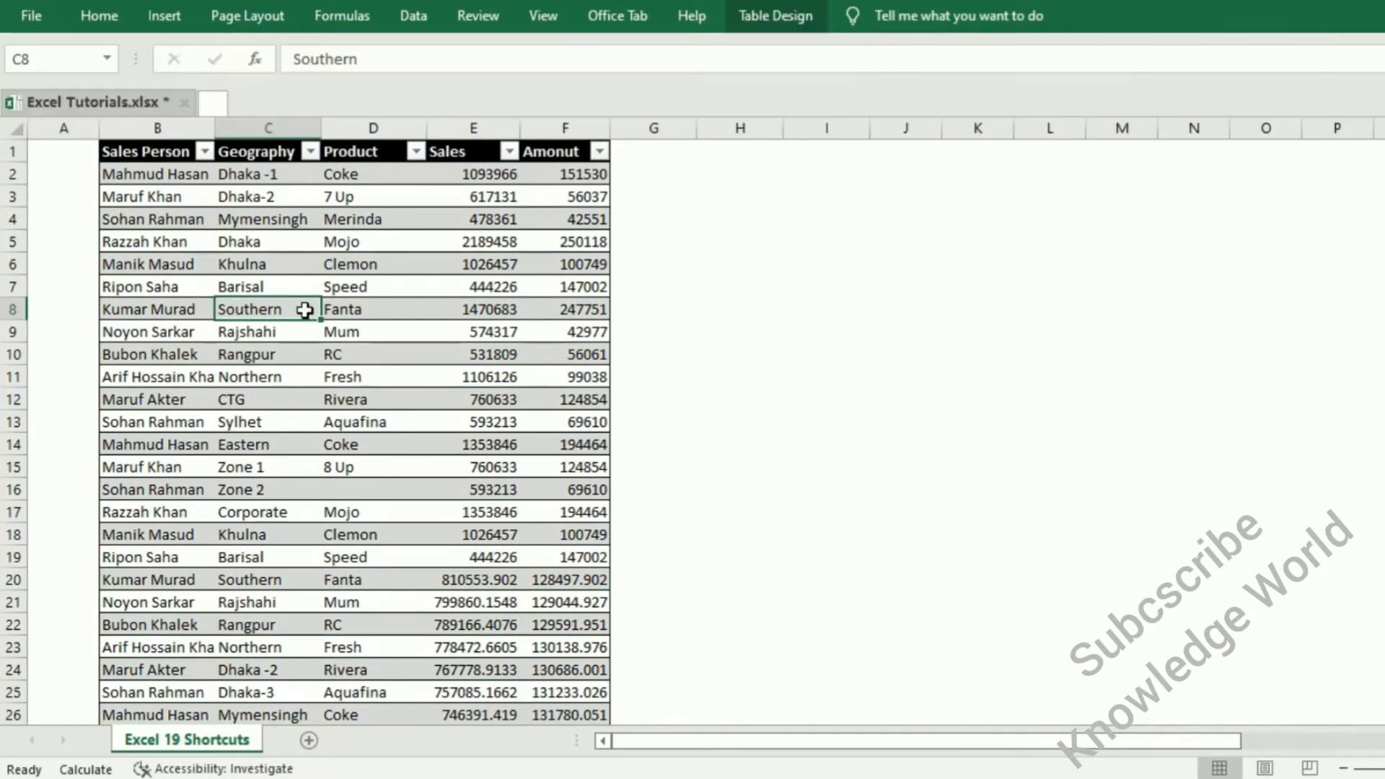
pyautogui.click(375, 309)
pyautogui.click(473, 264)
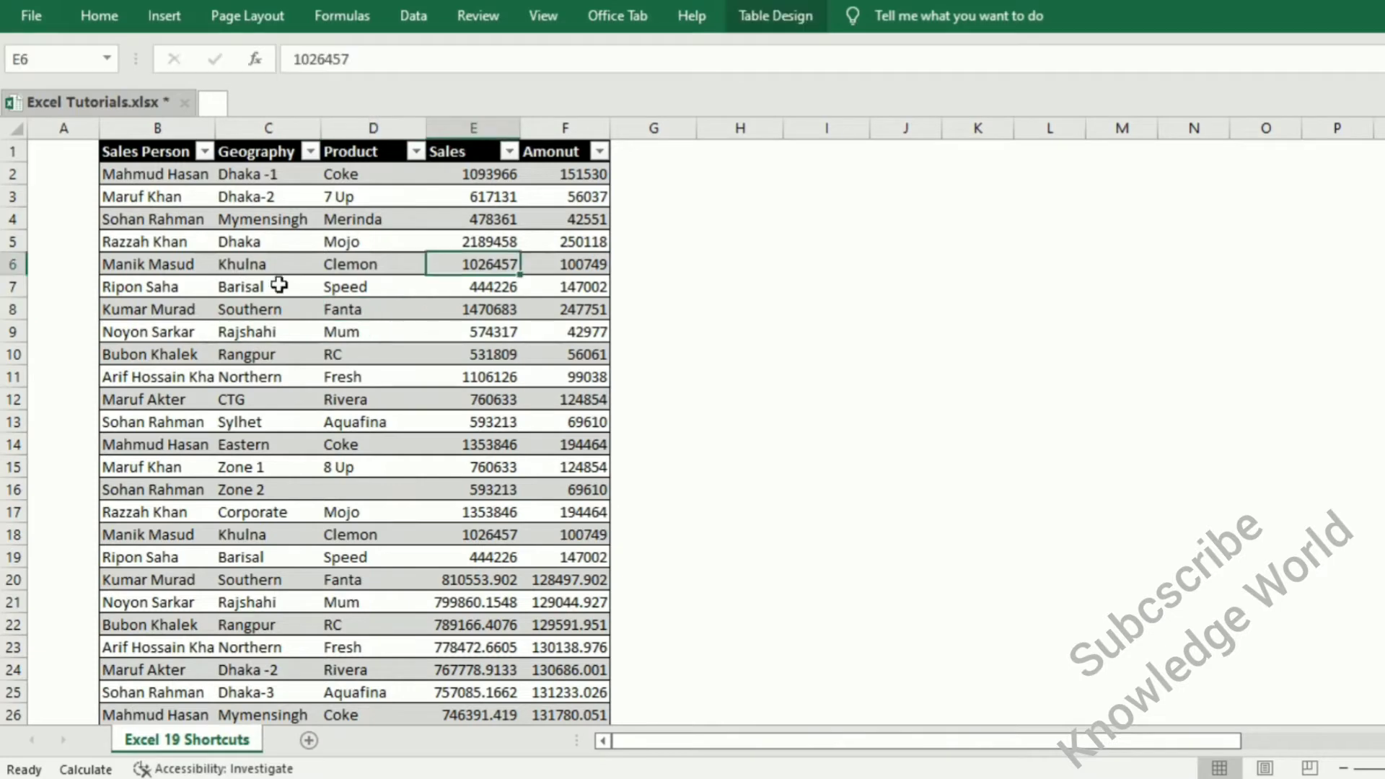
pyautogui.click(273, 264)
# Practise selections: the Khulna-to-row-9 Amount block, the header row, and the Fanta cell.
pyautogui.moveTo(273, 265); pyautogui.dragTo(544, 331)
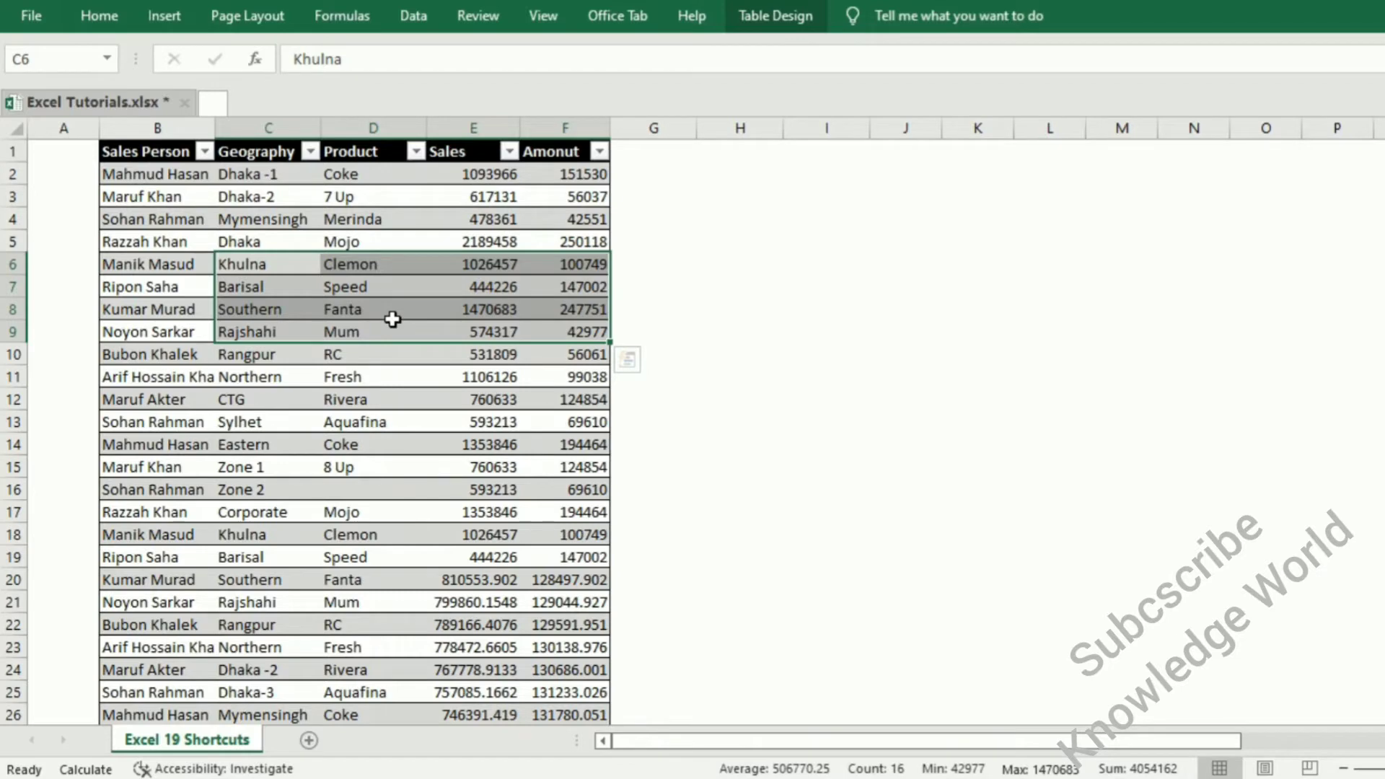
pyautogui.moveTo(144, 152); pyautogui.dragTo(563, 151)
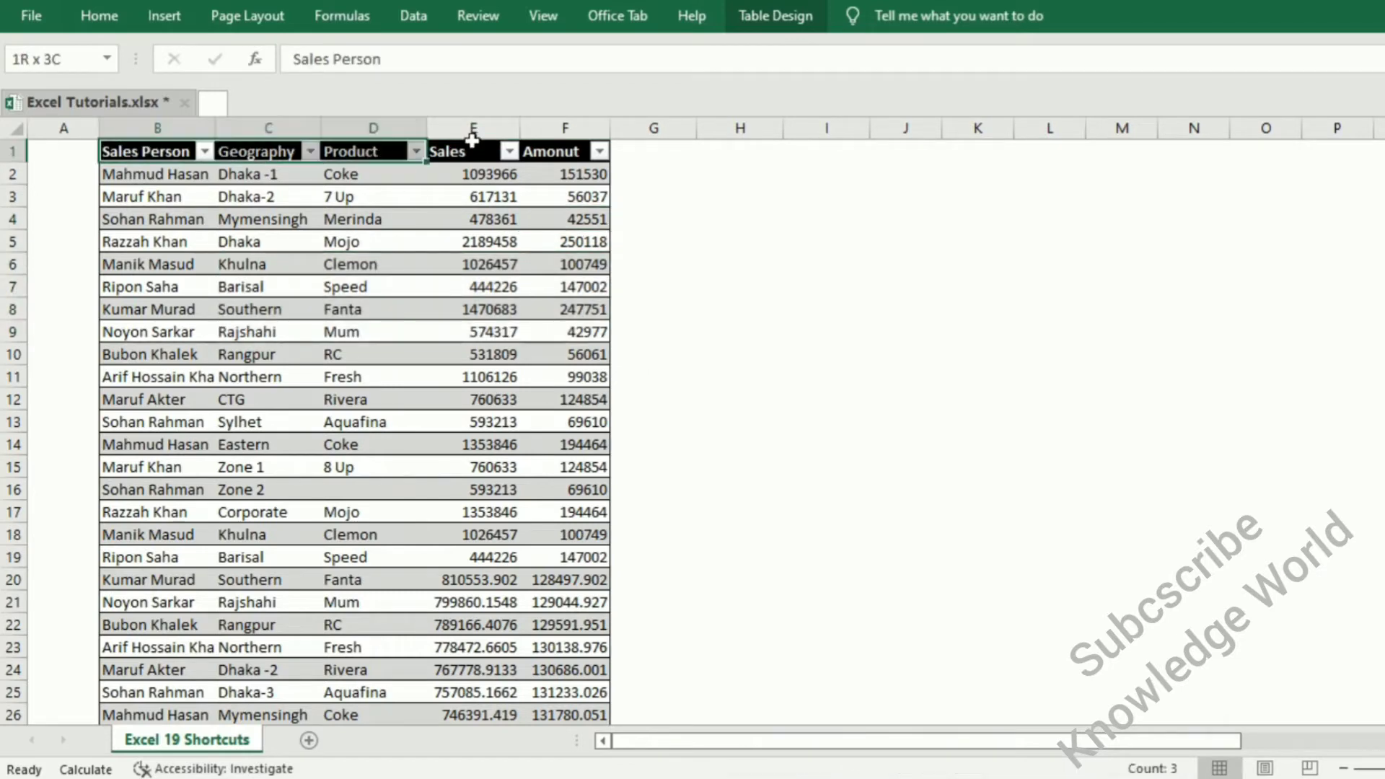
pyautogui.scroll(-2, 564, 307)
pyautogui.scroll(2, 555, 303)
pyautogui.click(399, 309)
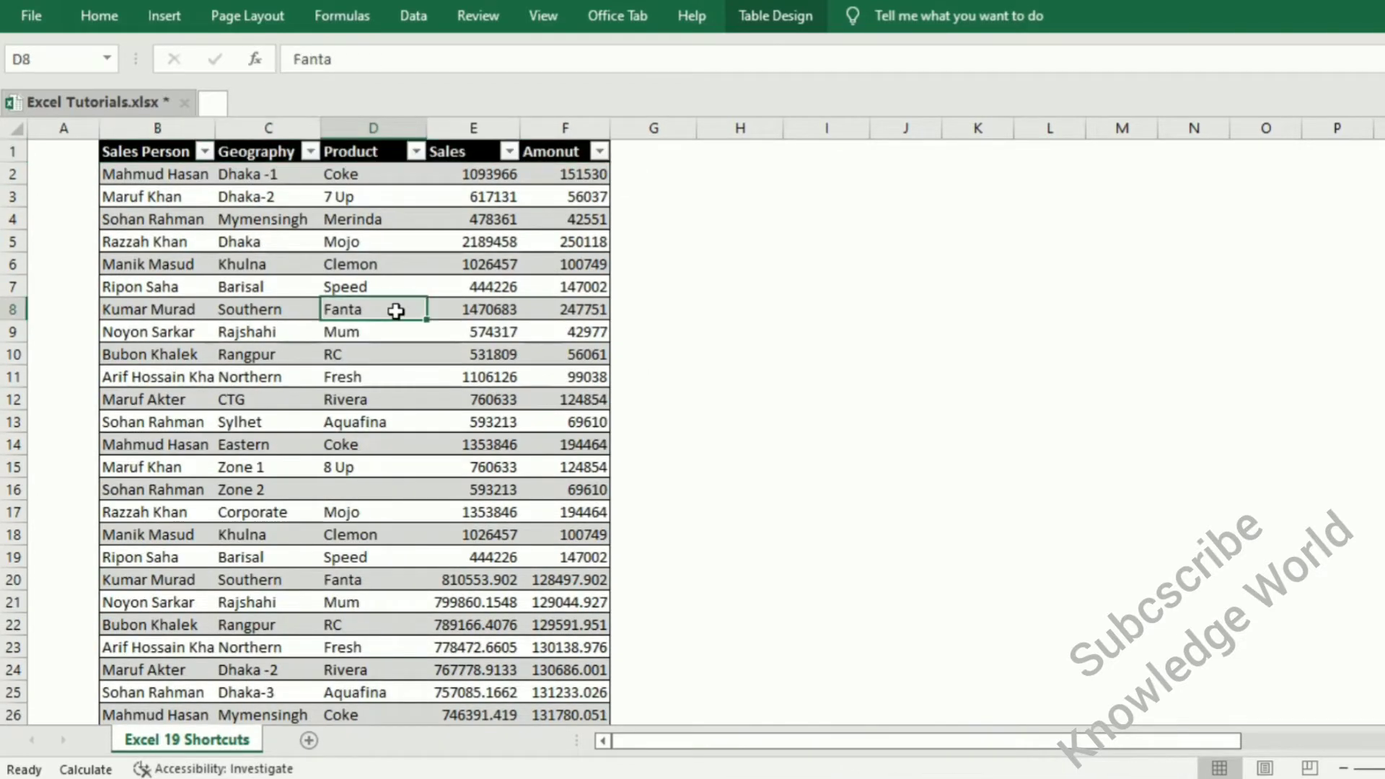
pyautogui.press('Left')
pyautogui.press('Up')
pyautogui.press('Up')
pyautogui.press('Up')
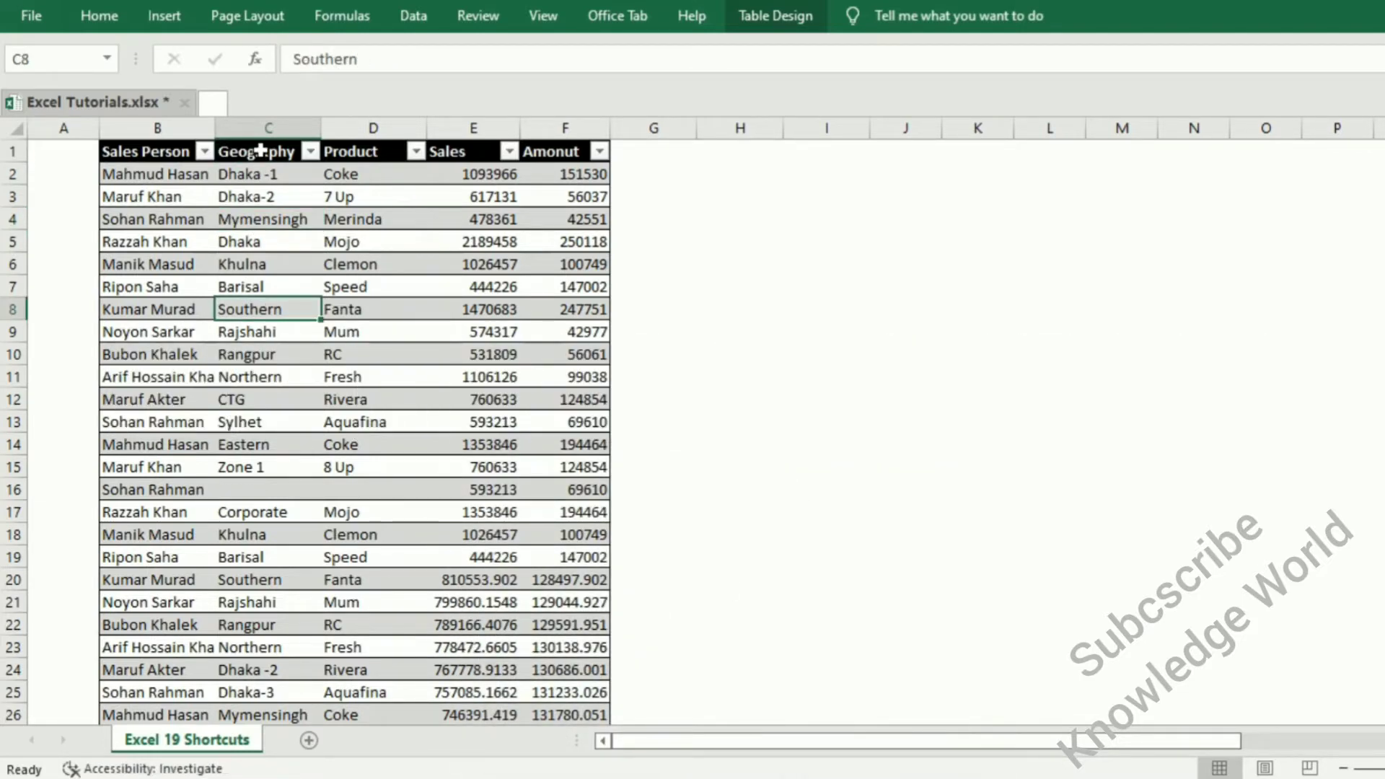
# Show that Ctrl+Down from the Geography header stops at Zone 1, above the blank row-16 cell.
pyautogui.click(261, 151)
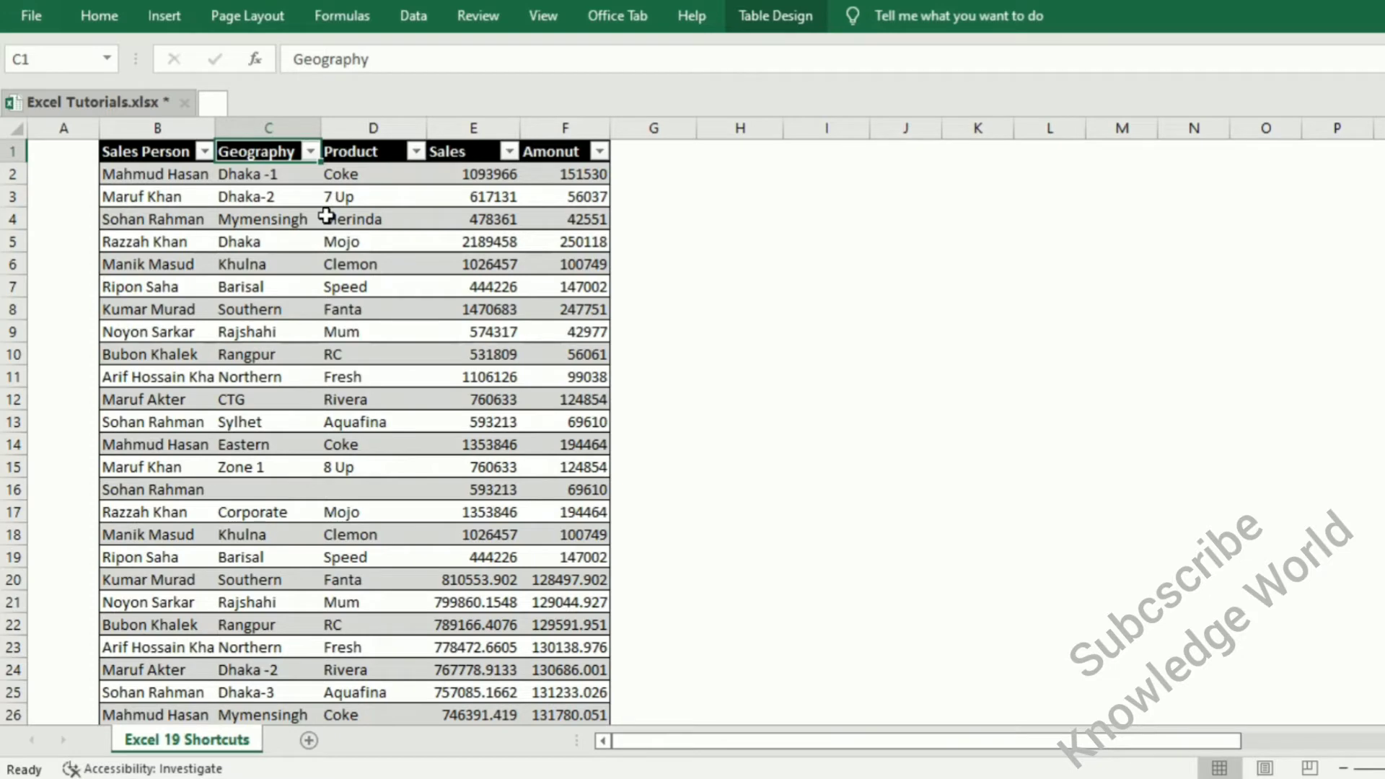
pyautogui.hotkey('ctrl', 'Down')
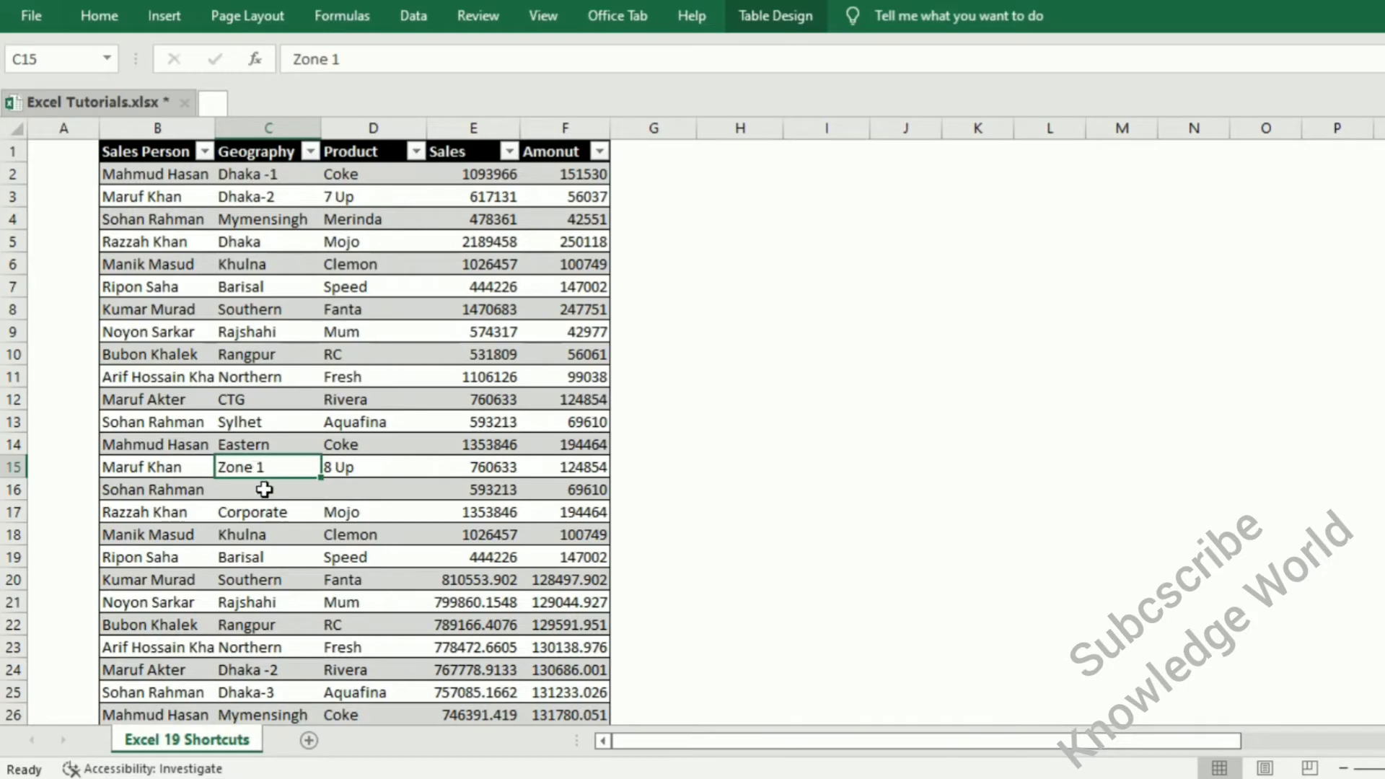
pyautogui.click(265, 490)
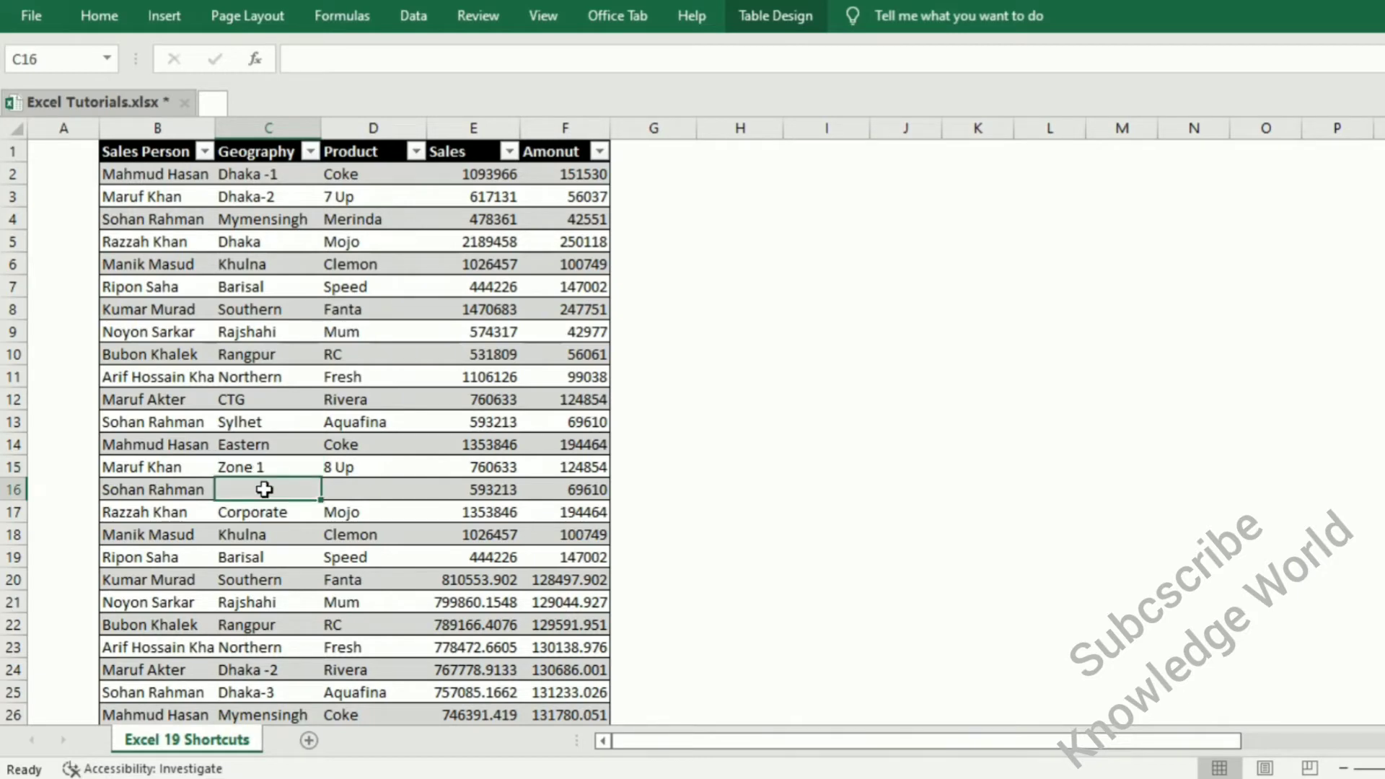
pyautogui.moveTo(265, 465); pyautogui.dragTo(265, 479)
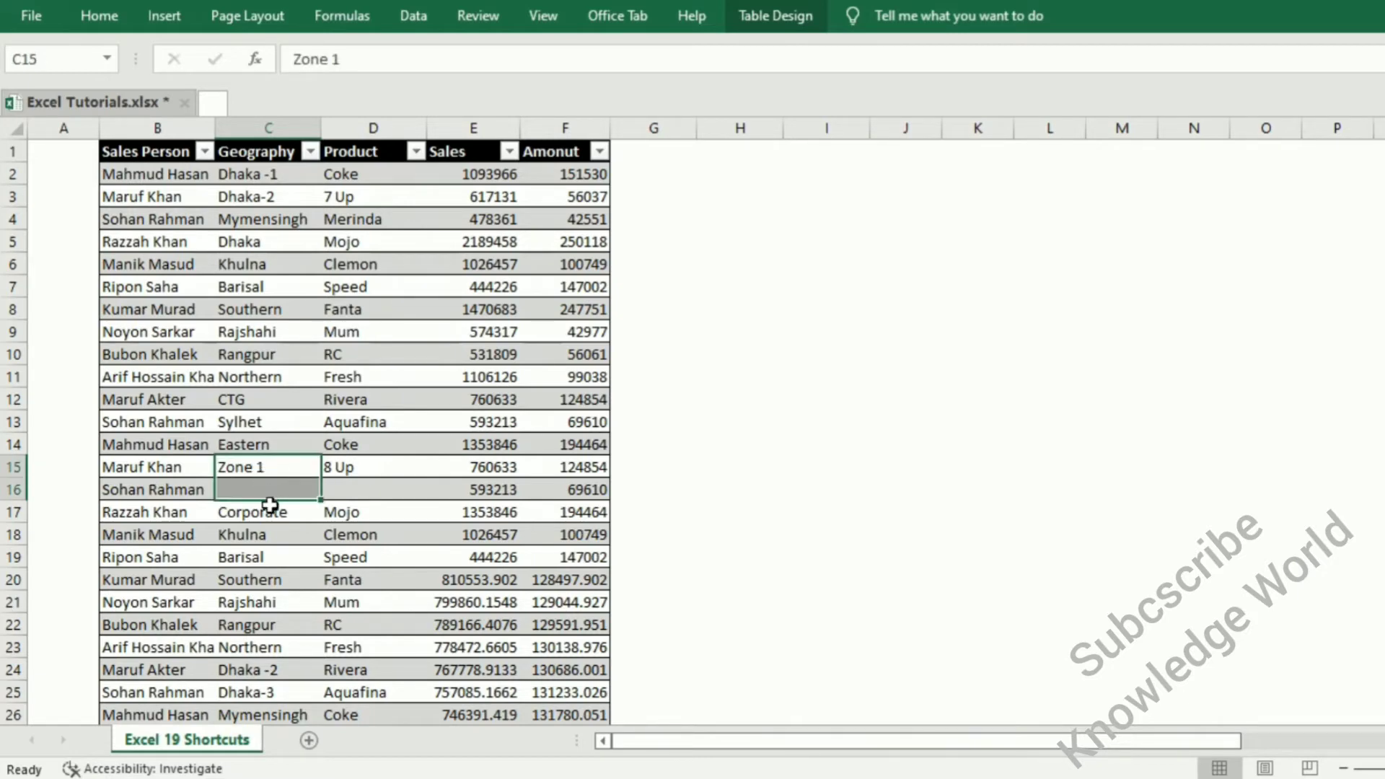
pyautogui.click(269, 508)
pyautogui.click(260, 468)
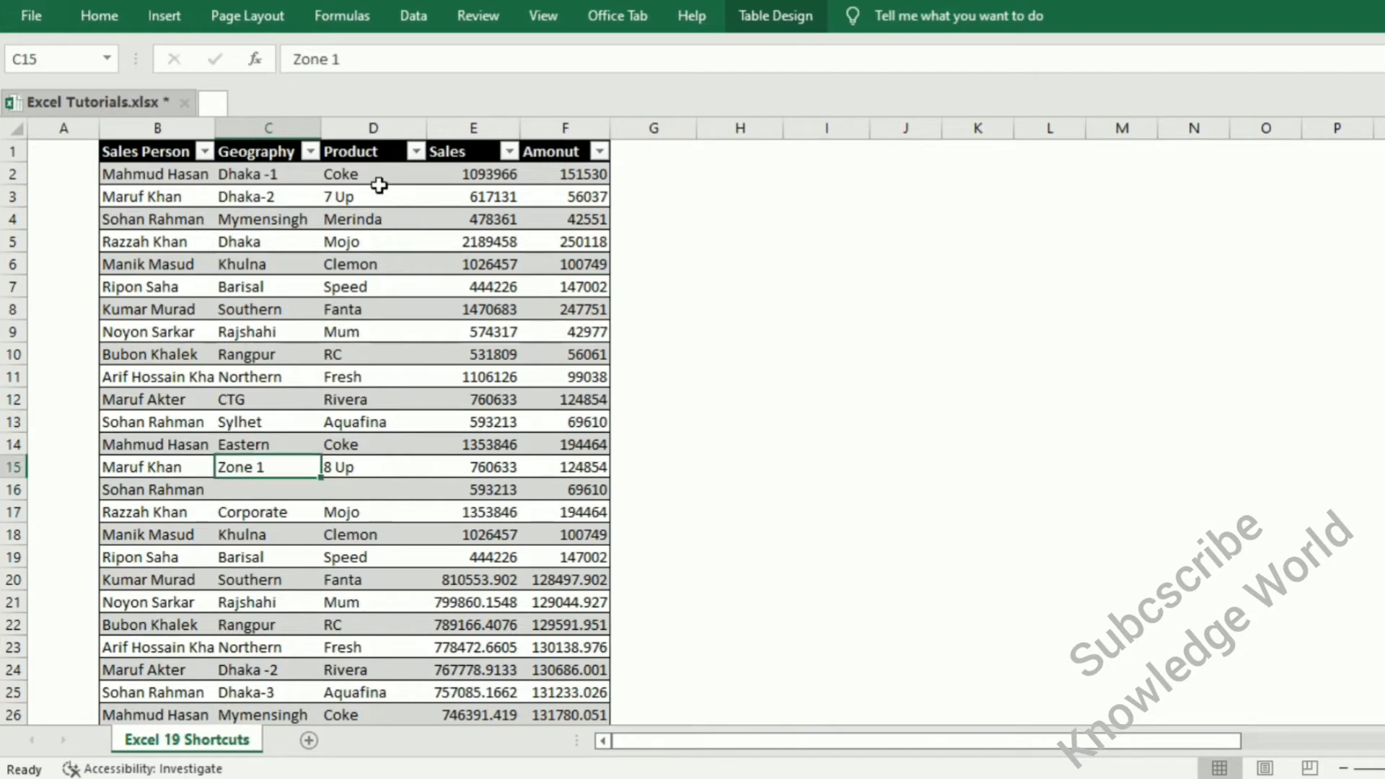
pyautogui.click(163, 176)
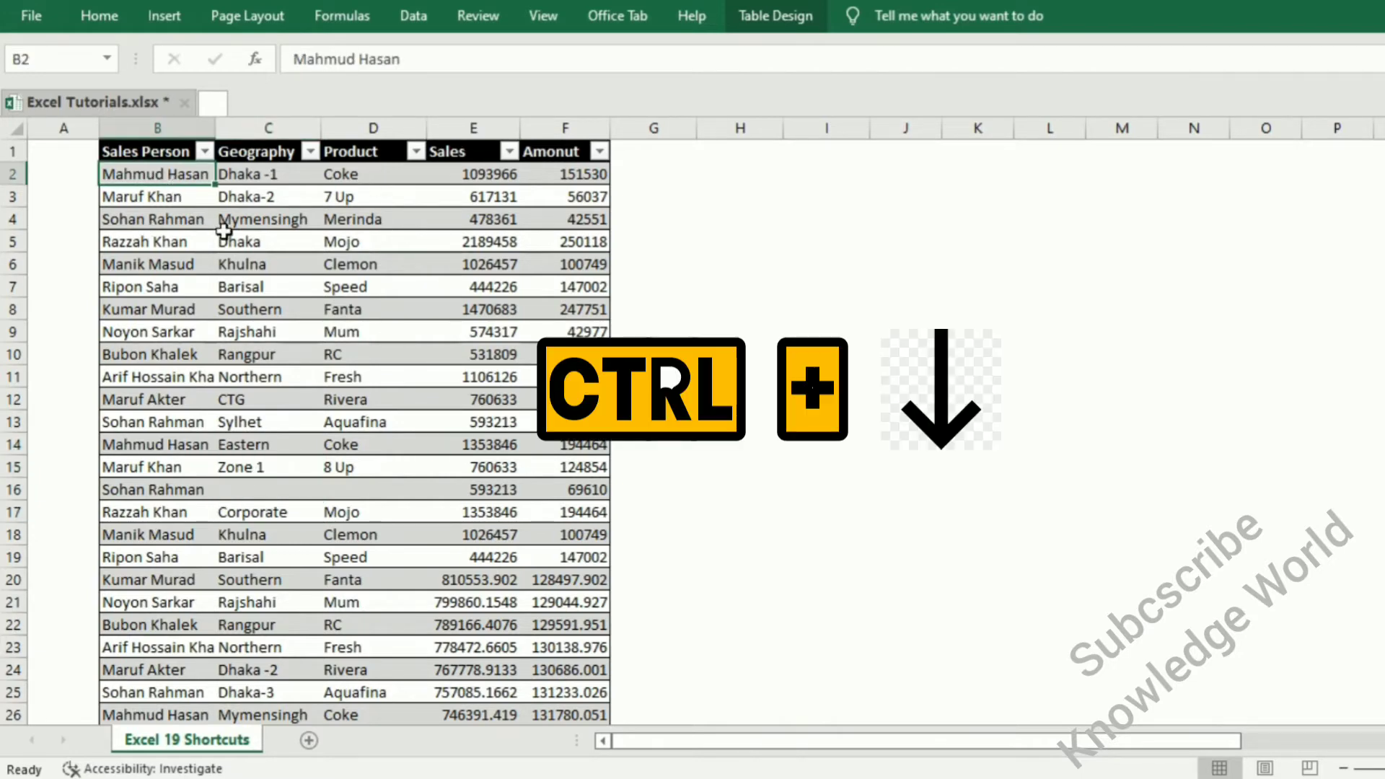
pyautogui.hotkey('ctrl', 'Down')
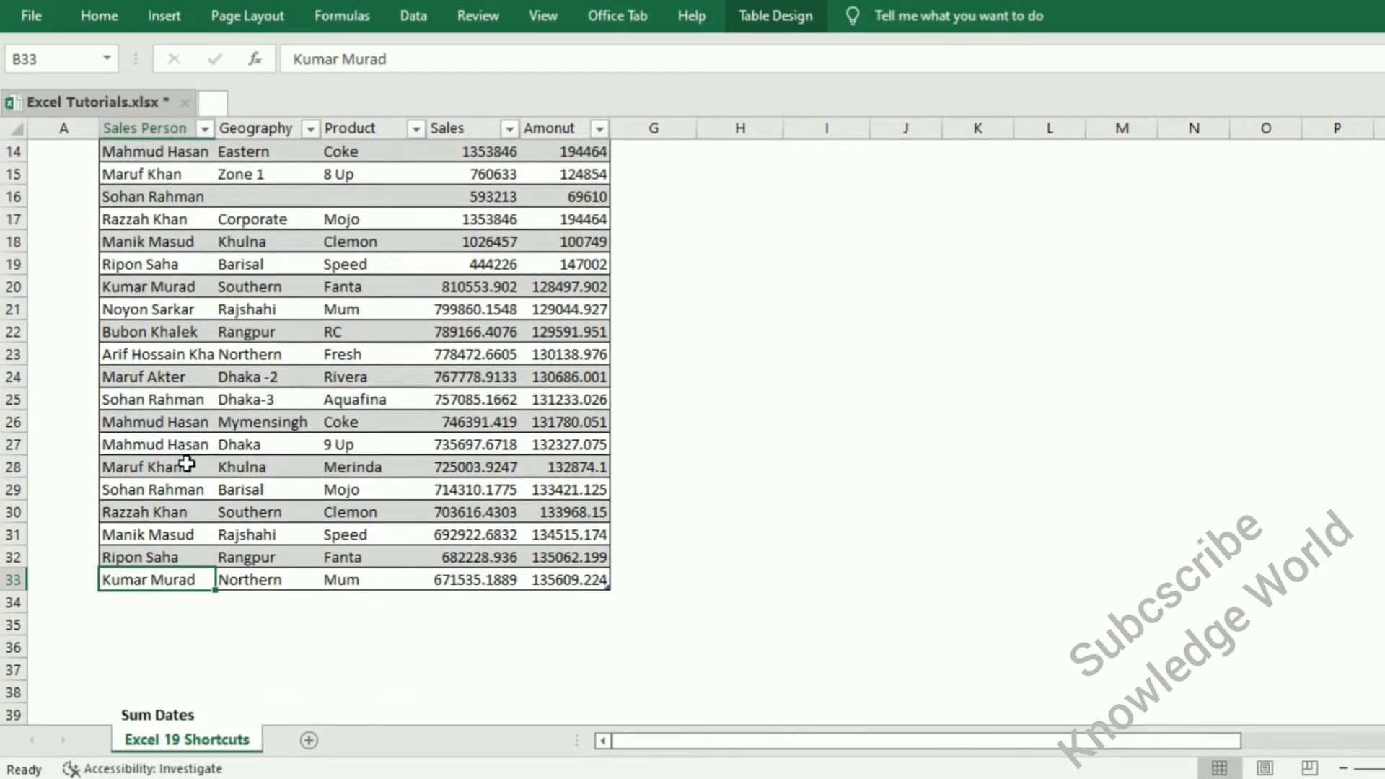
pyautogui.hotkey('ctrl', 'Right')
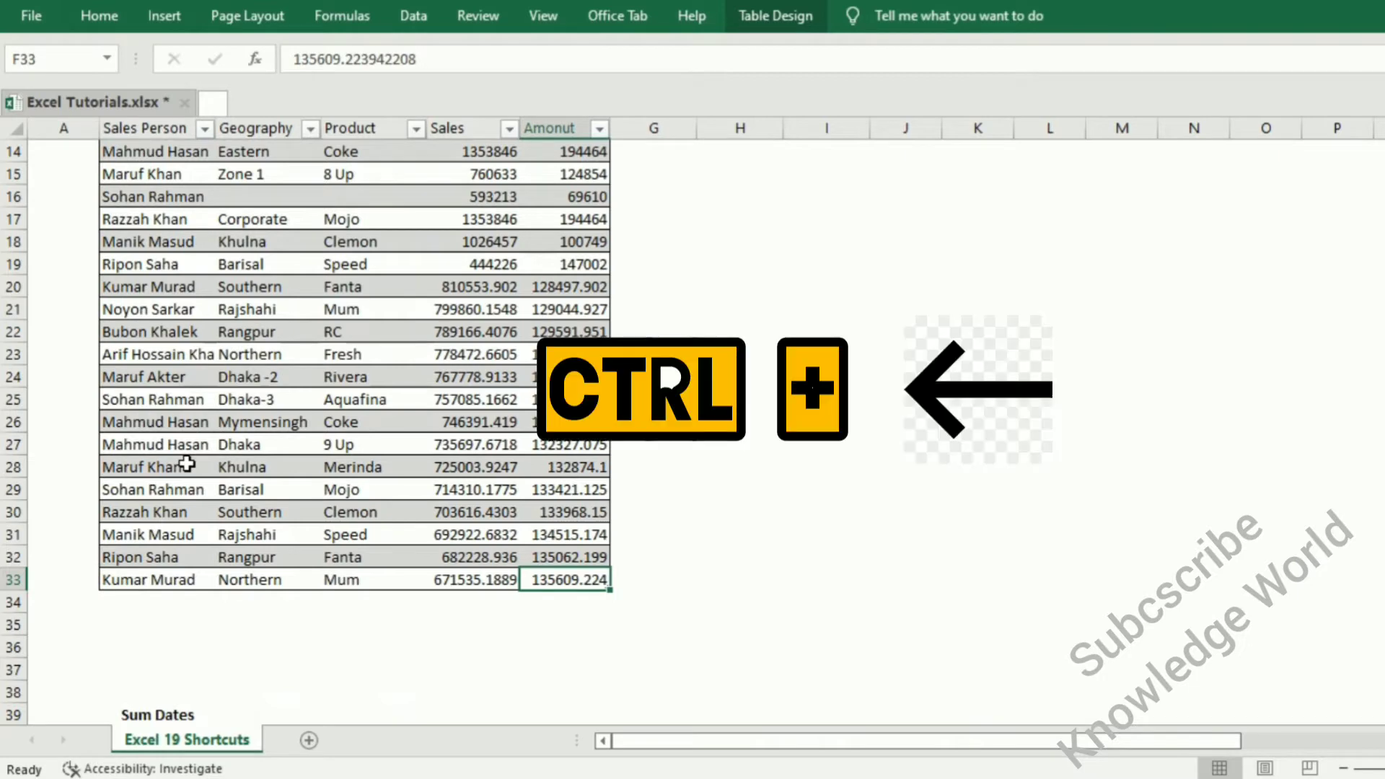
pyautogui.hotkey('ctrl', 'Left')
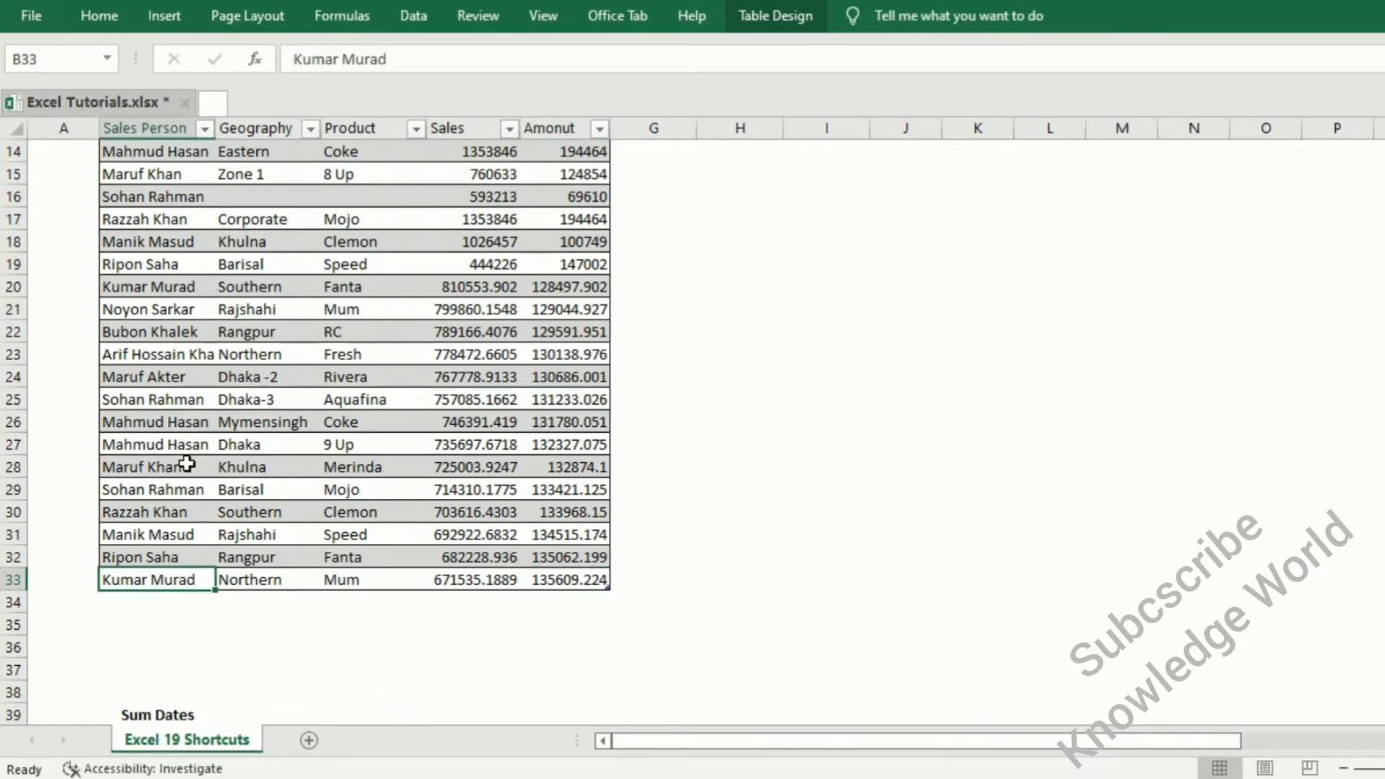
pyautogui.hotkey('ctrl', 'Up')
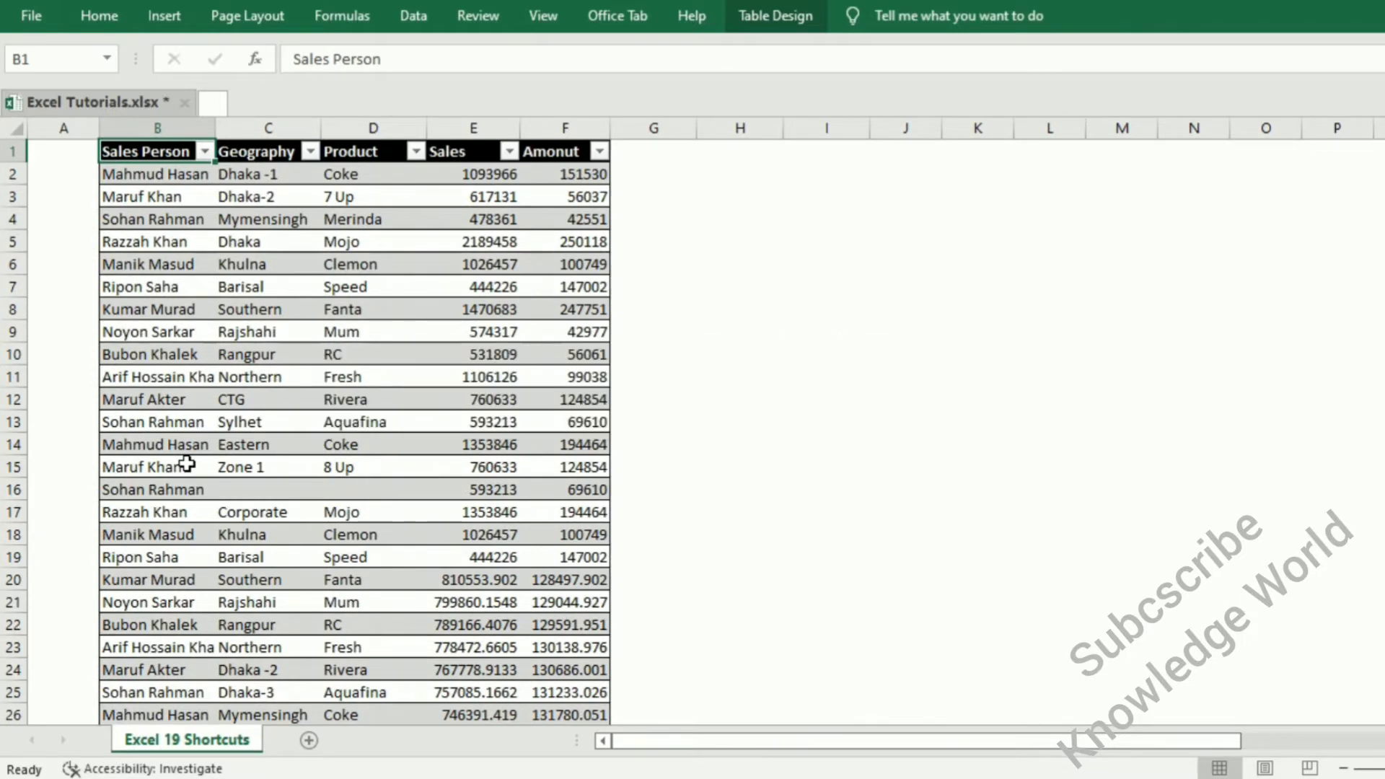
pyautogui.hotkey('ctrl', 'shift', 'Down')
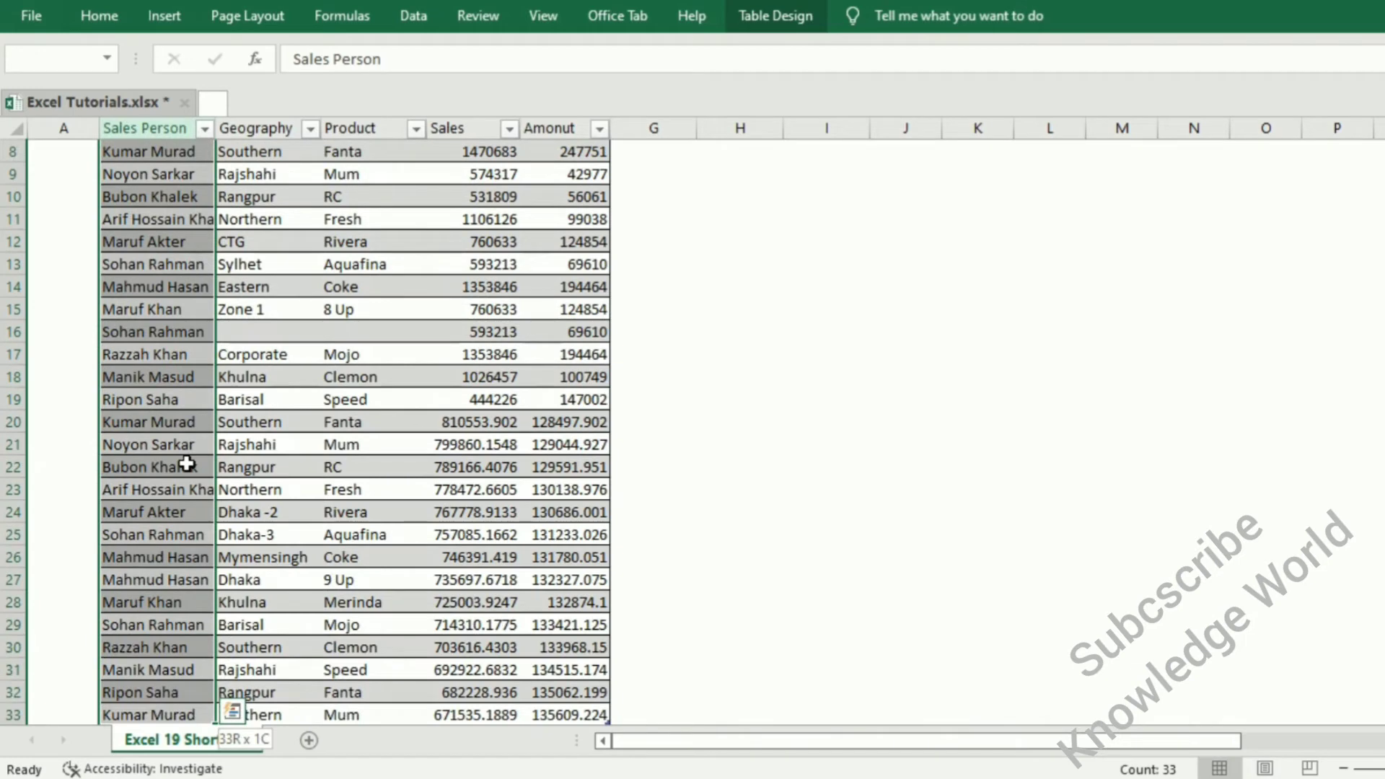
pyautogui.scroll(3, 142, 178)
pyautogui.click(142, 178)
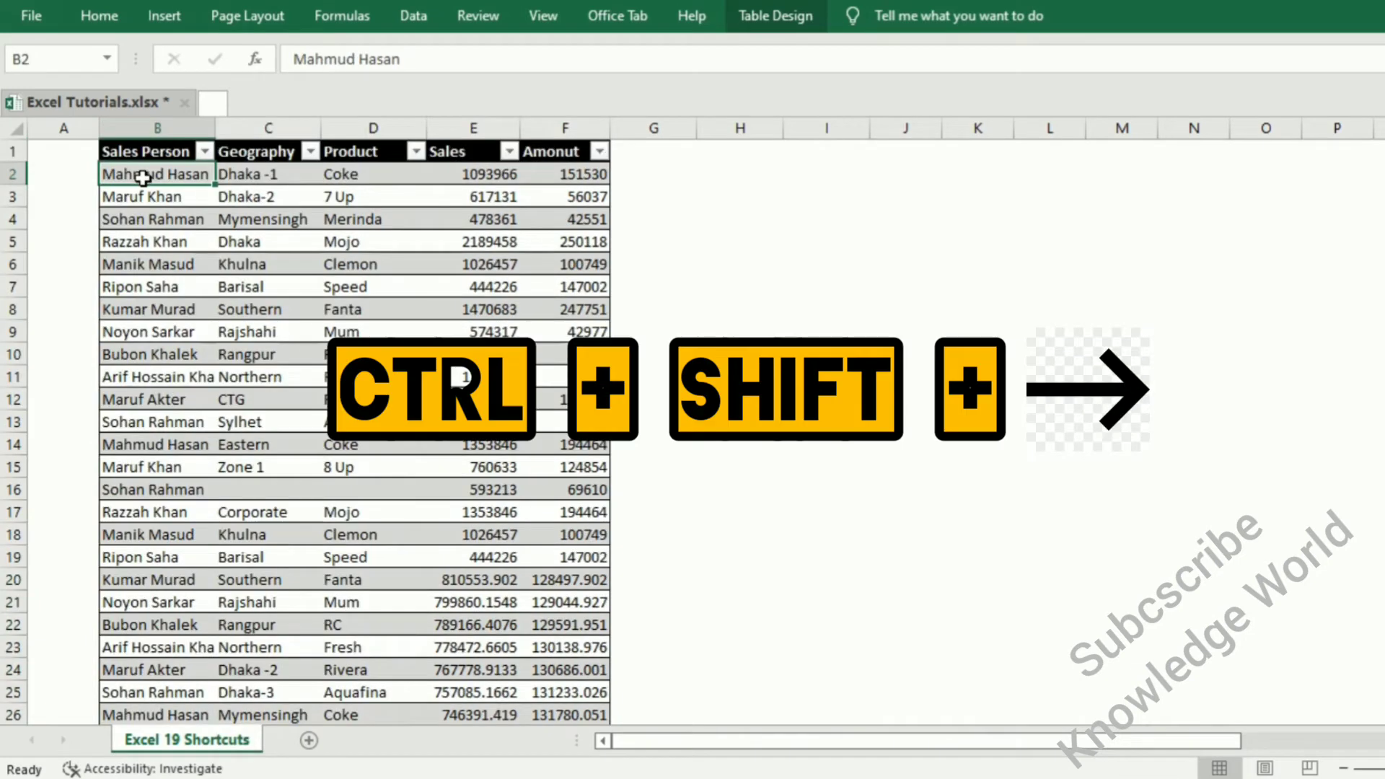
pyautogui.hotkey('ctrl', 'shift', 'Right')
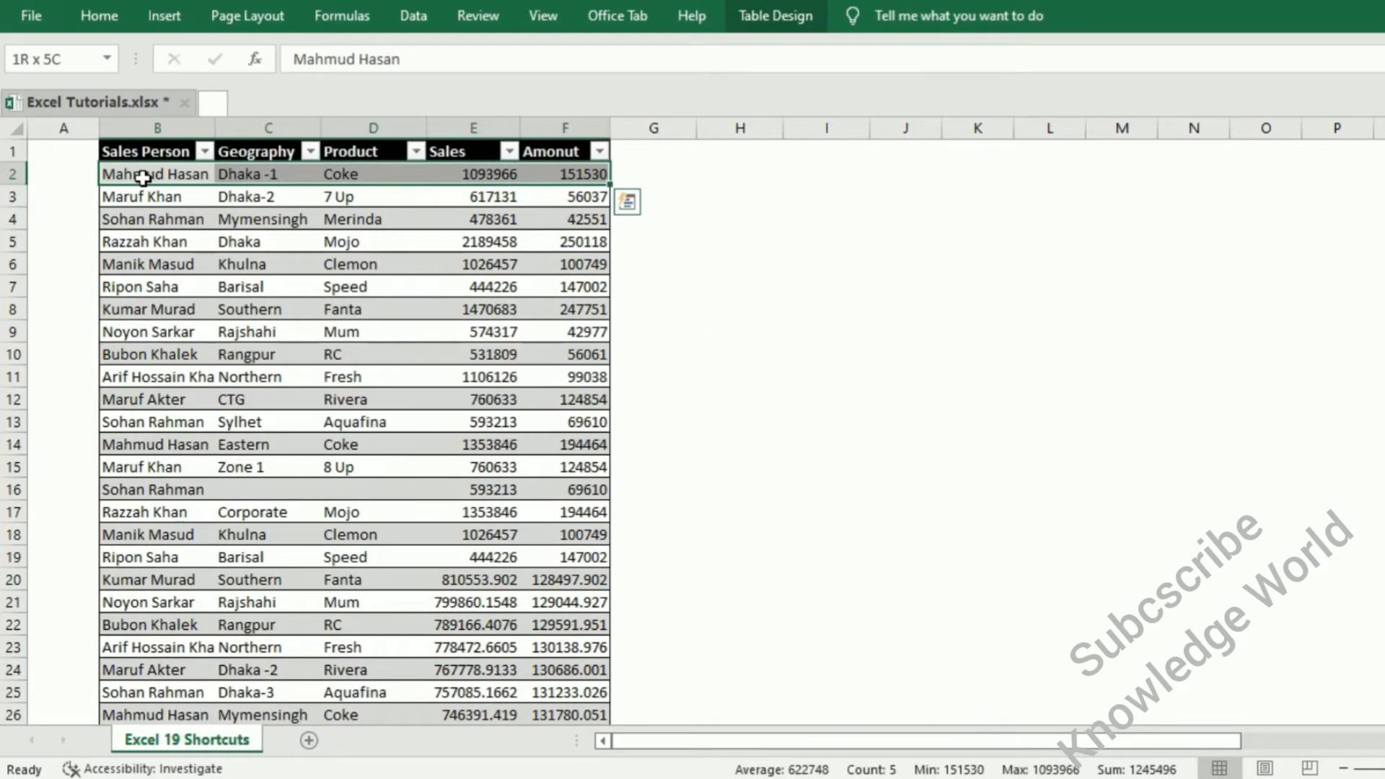
pyautogui.click(142, 178)
pyautogui.hotkey('ctrl', 'Down')
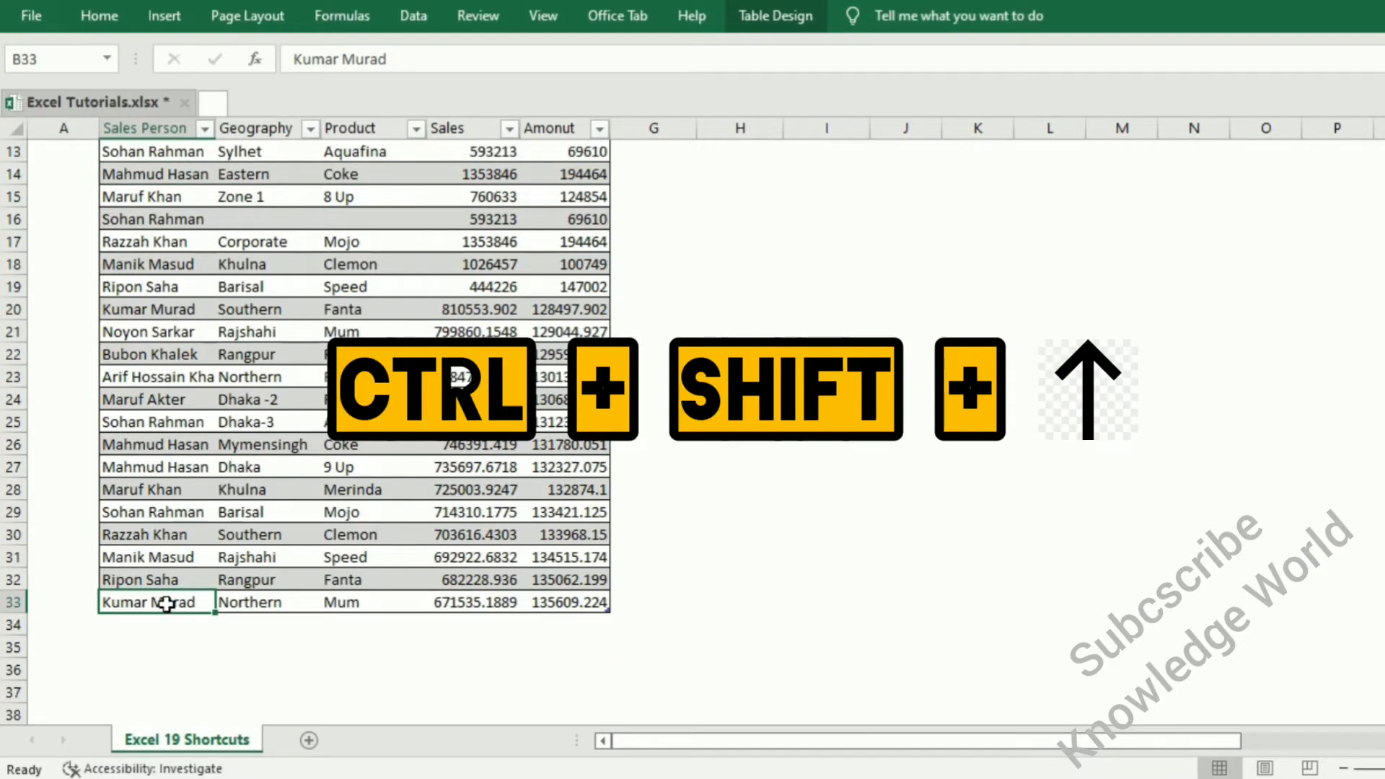
pyautogui.hotkey('ctrl', 'shift', 'Up')
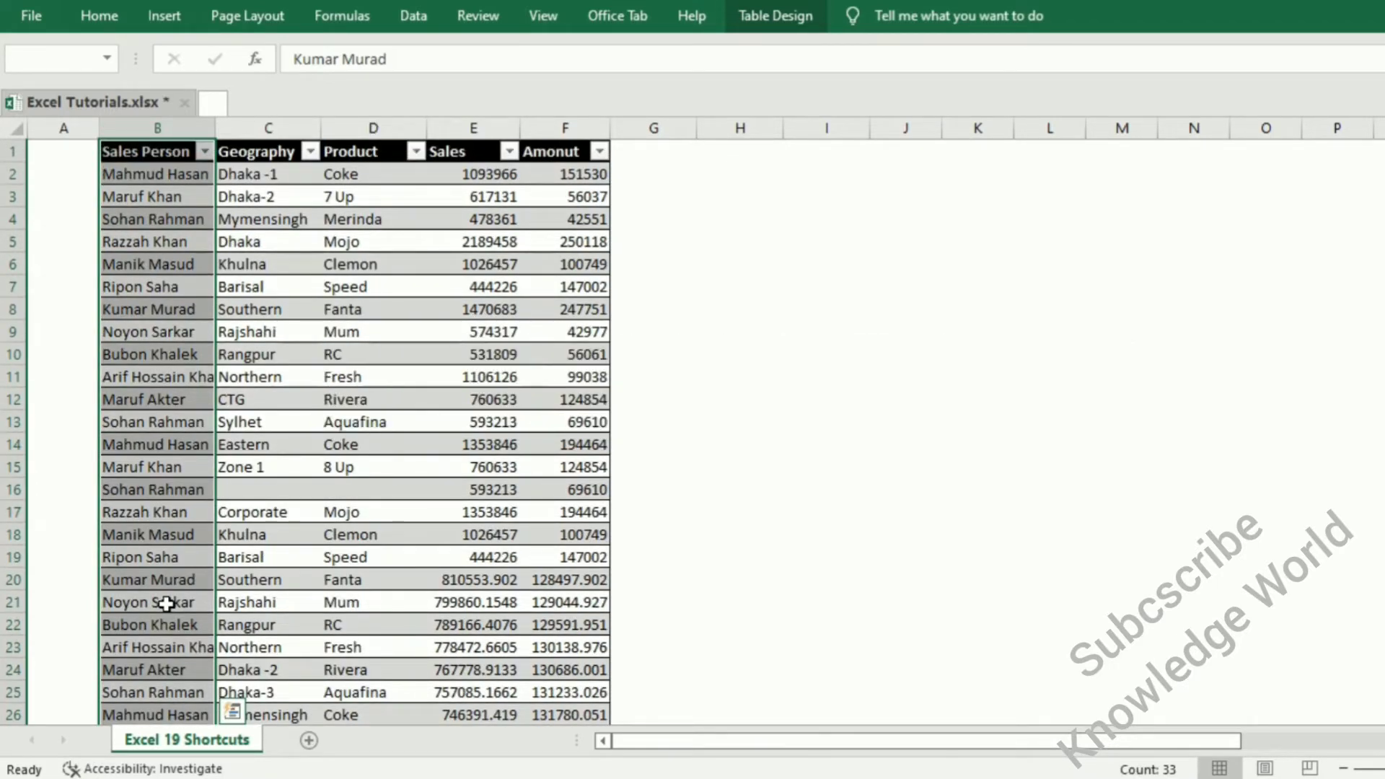
pyautogui.click(231, 265)
pyautogui.click(153, 269)
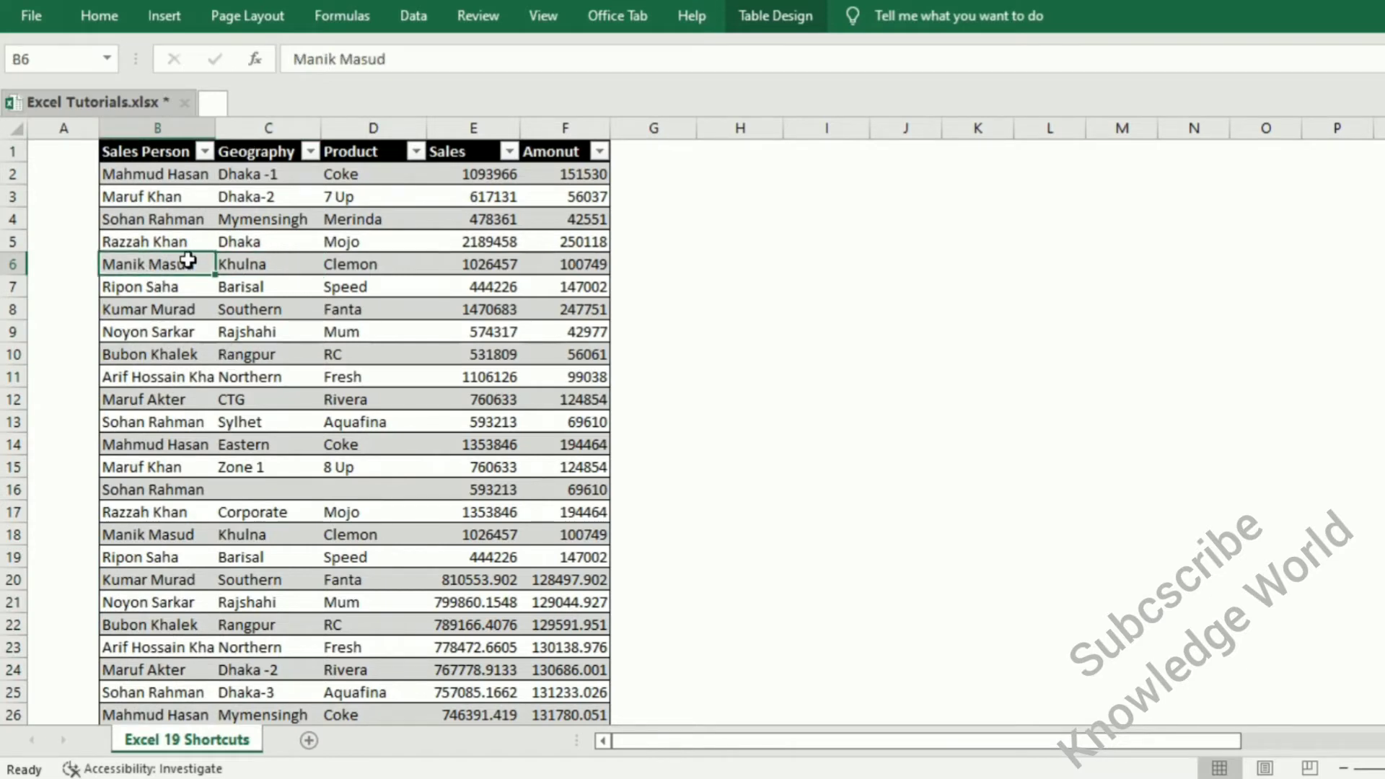
pyautogui.click(142, 218)
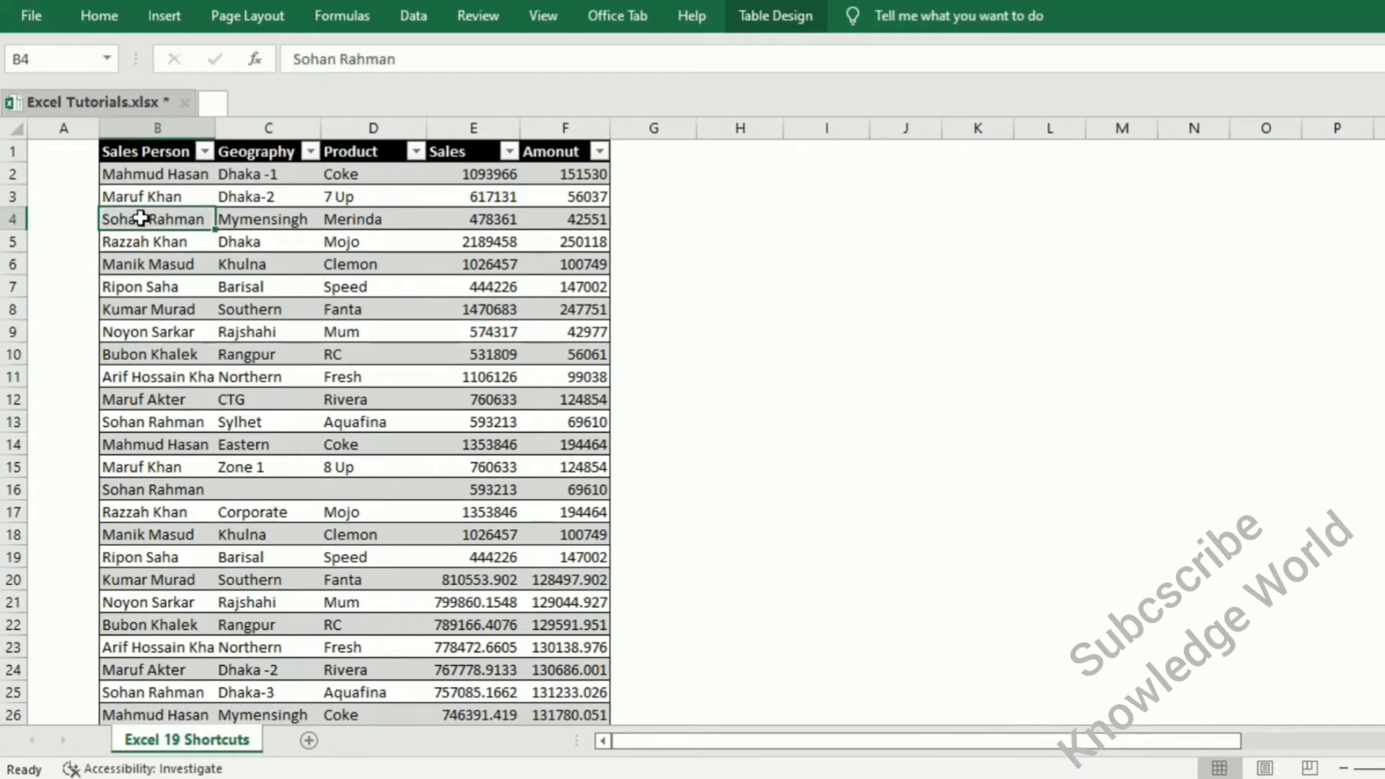
pyautogui.moveTo(141, 249); pyautogui.dragTo(141, 330)
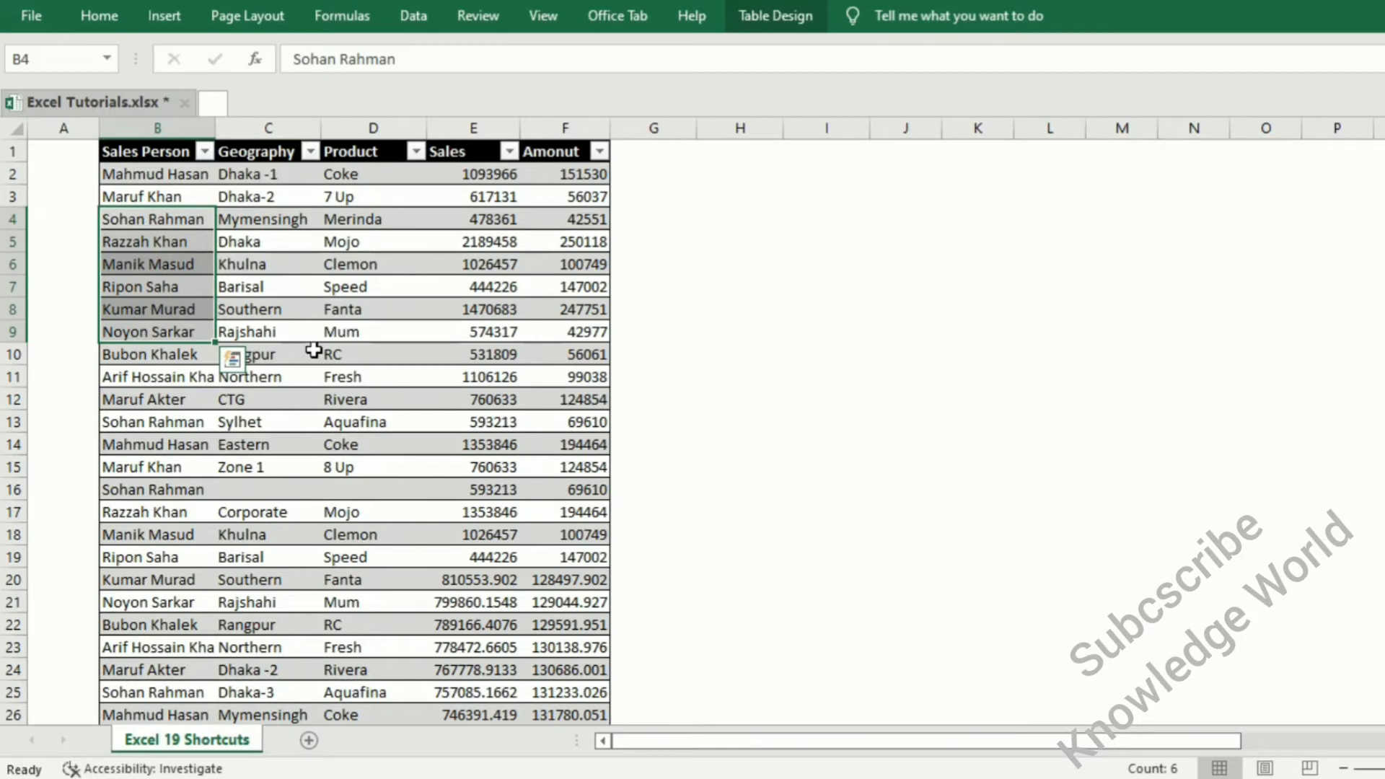
pyautogui.click(353, 425)
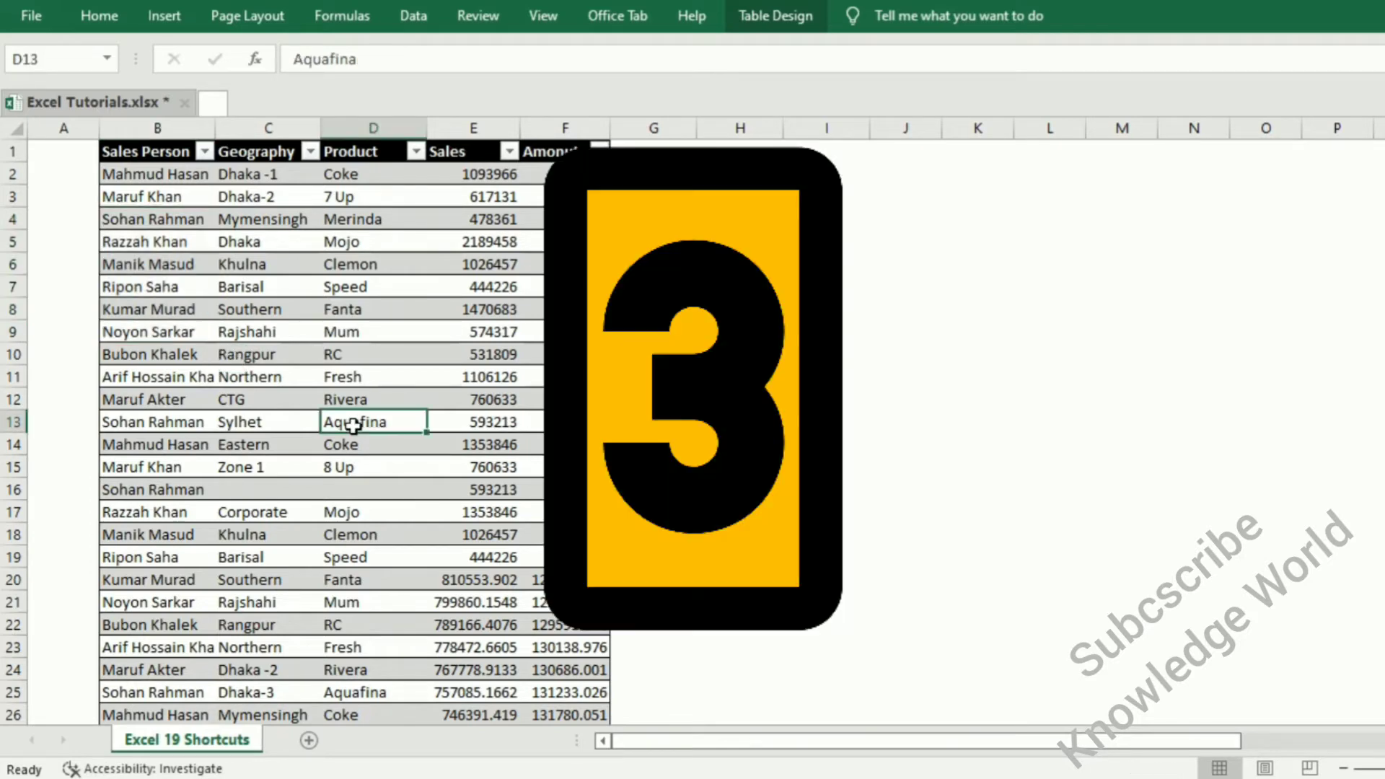
# Select the whole sales table with Ctrl+A, then with Ctrl+Shift+8 from the 593213 cell.
pyautogui.hotkey('ctrl', 'a')
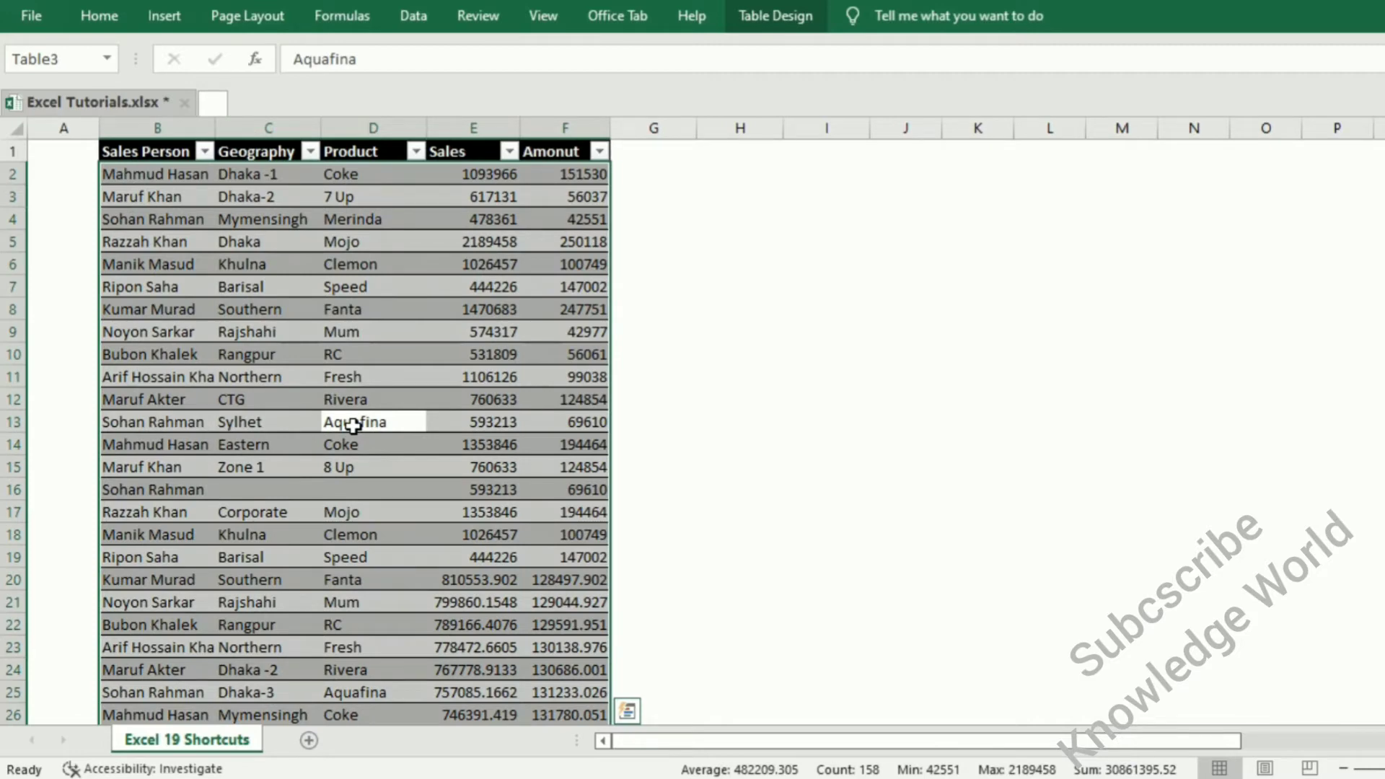
pyautogui.click(445, 494)
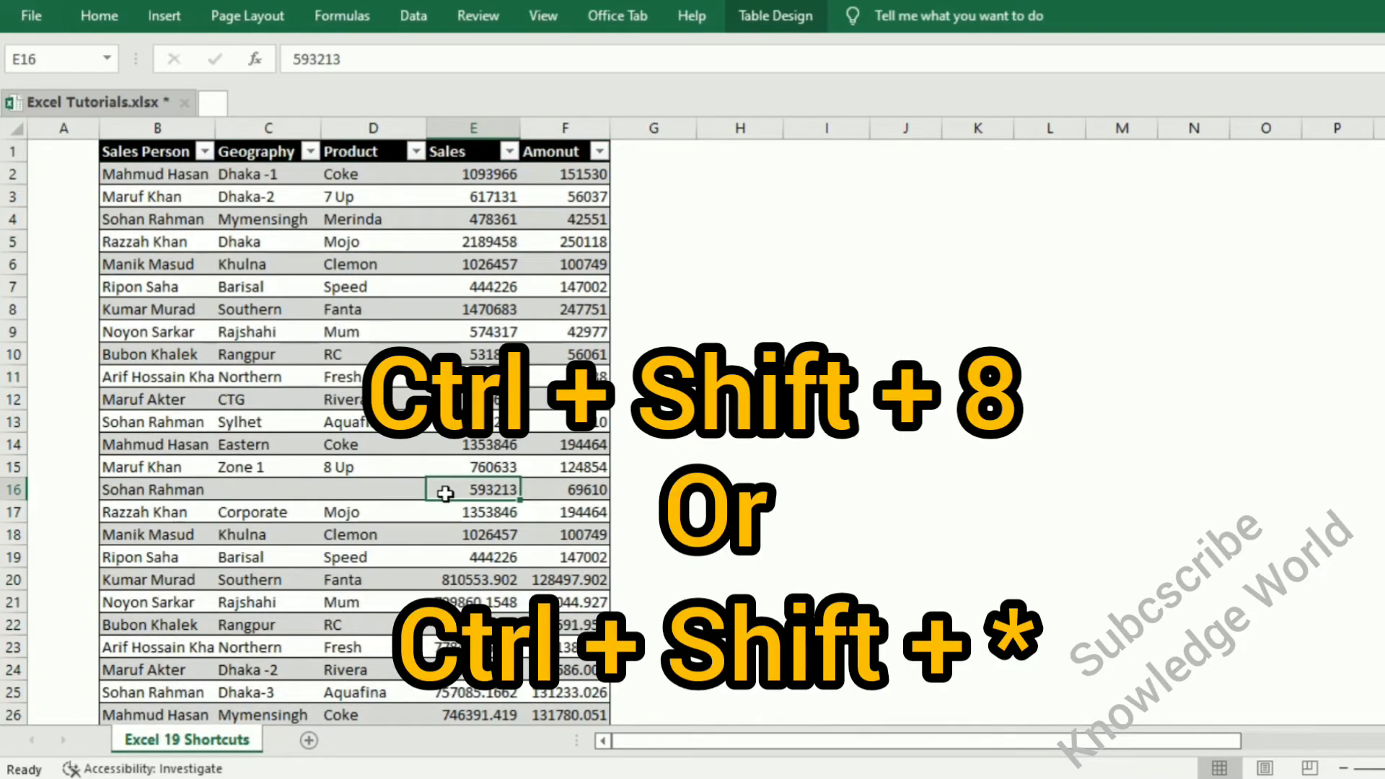
pyautogui.hotkey('ctrl', 'shift', '8')
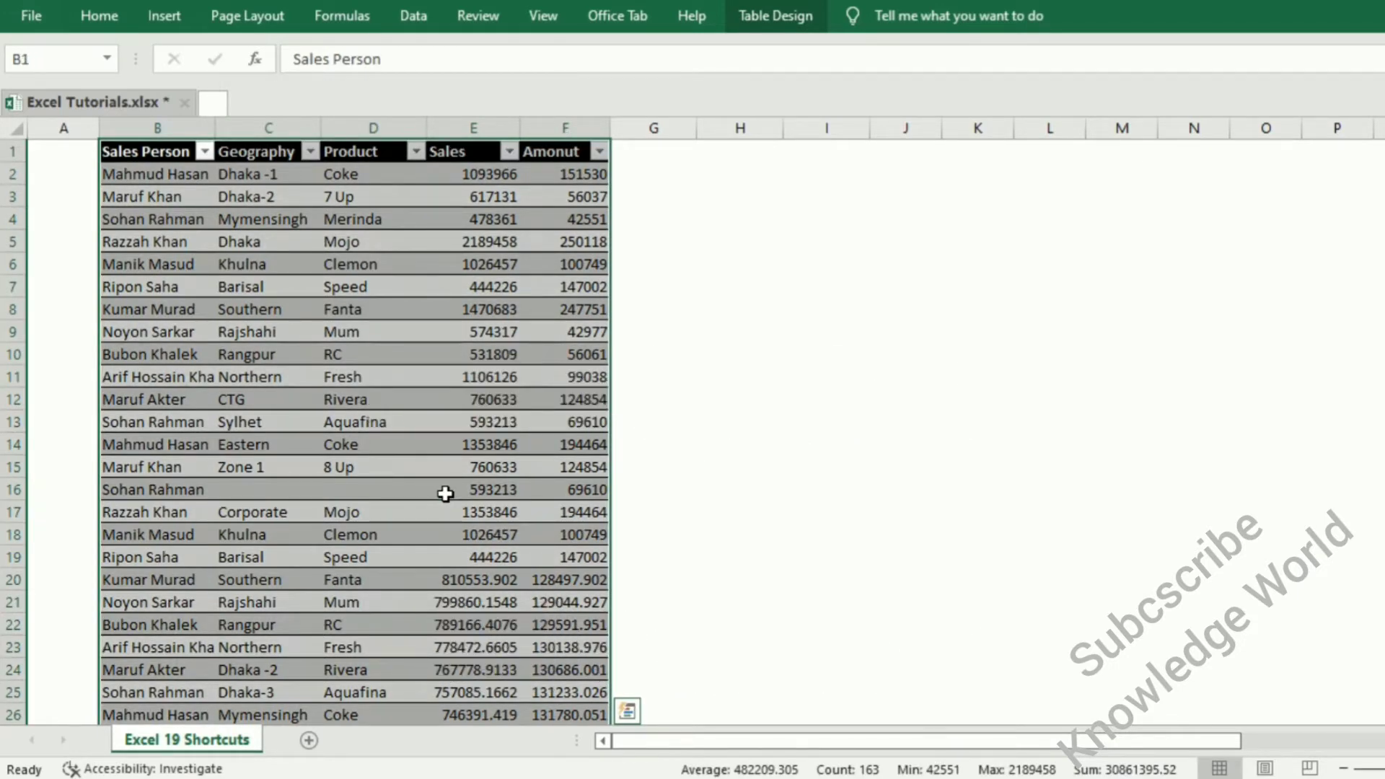
pyautogui.scroll(-1, 446, 494)
pyautogui.scroll(-1, 445, 493)
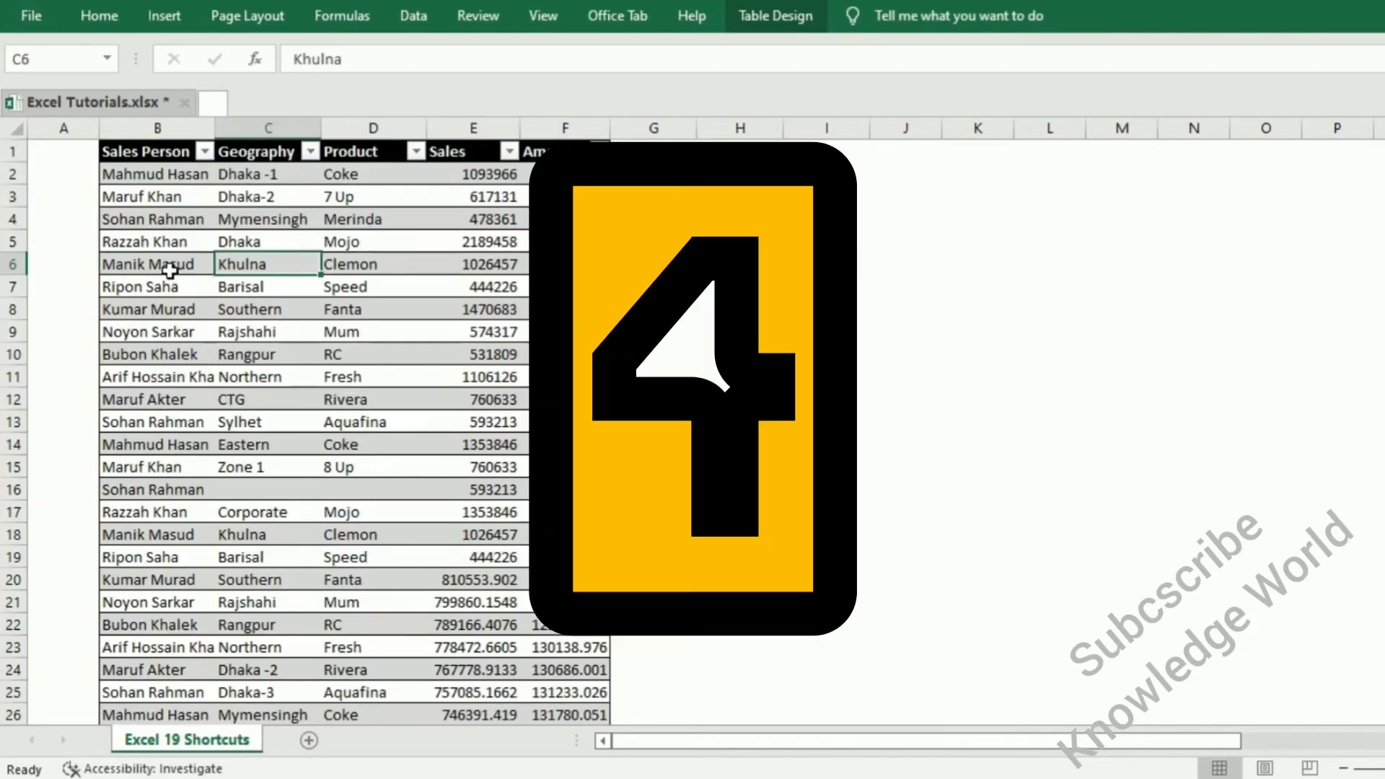
# Change Khulna in C6 to Khulnaa by editing the cell in place.
pyautogui.click(170, 270)
pyautogui.click(288, 269)
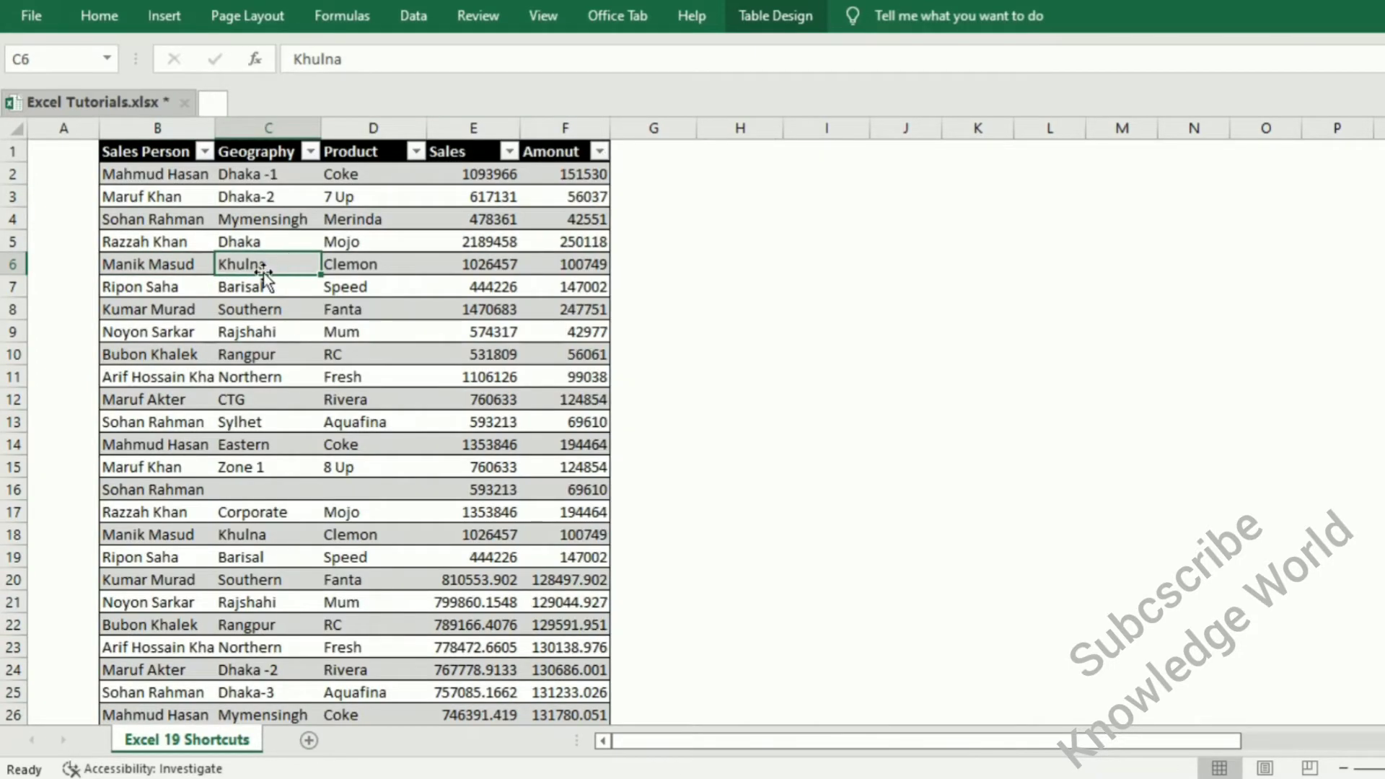
pyautogui.doubleClick(272, 264)
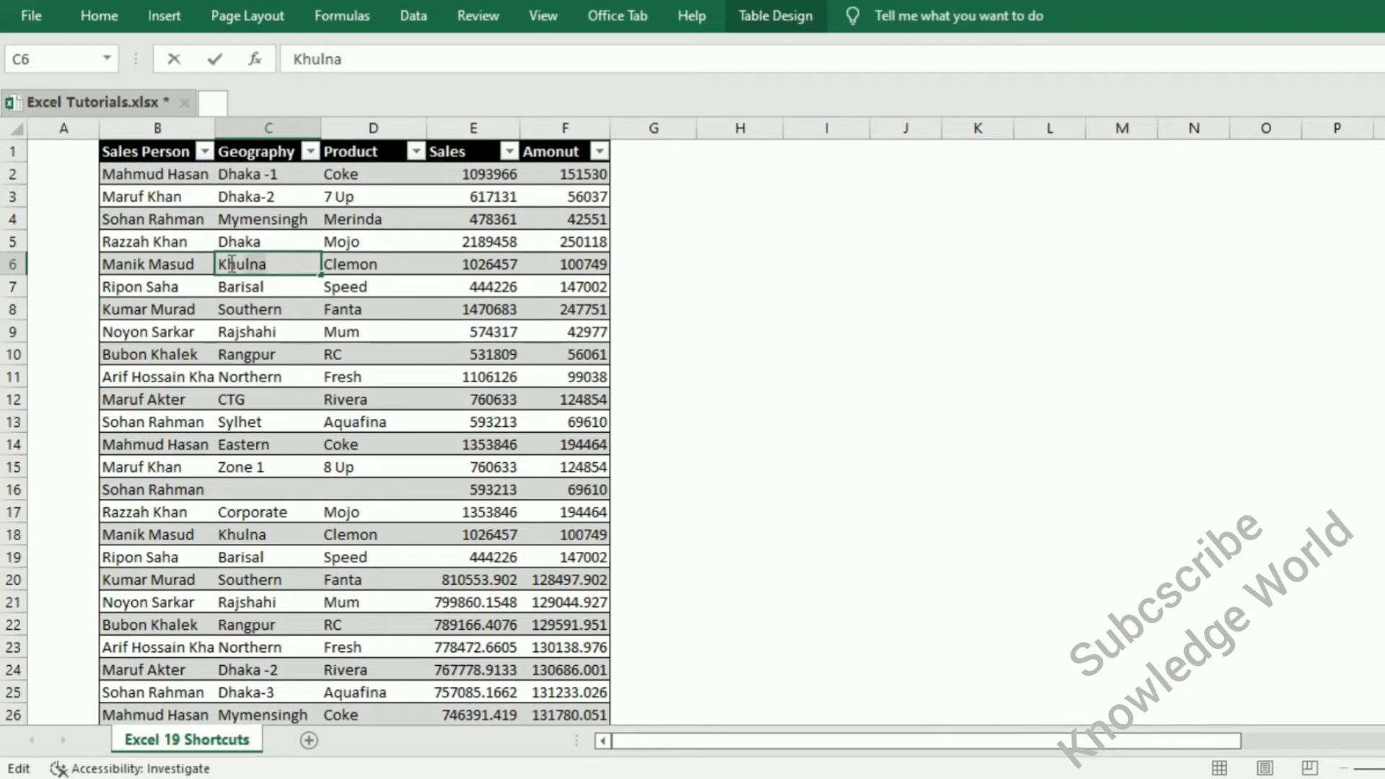
pyautogui.click(287, 265)
pyautogui.write('a')
pyautogui.click(276, 309)
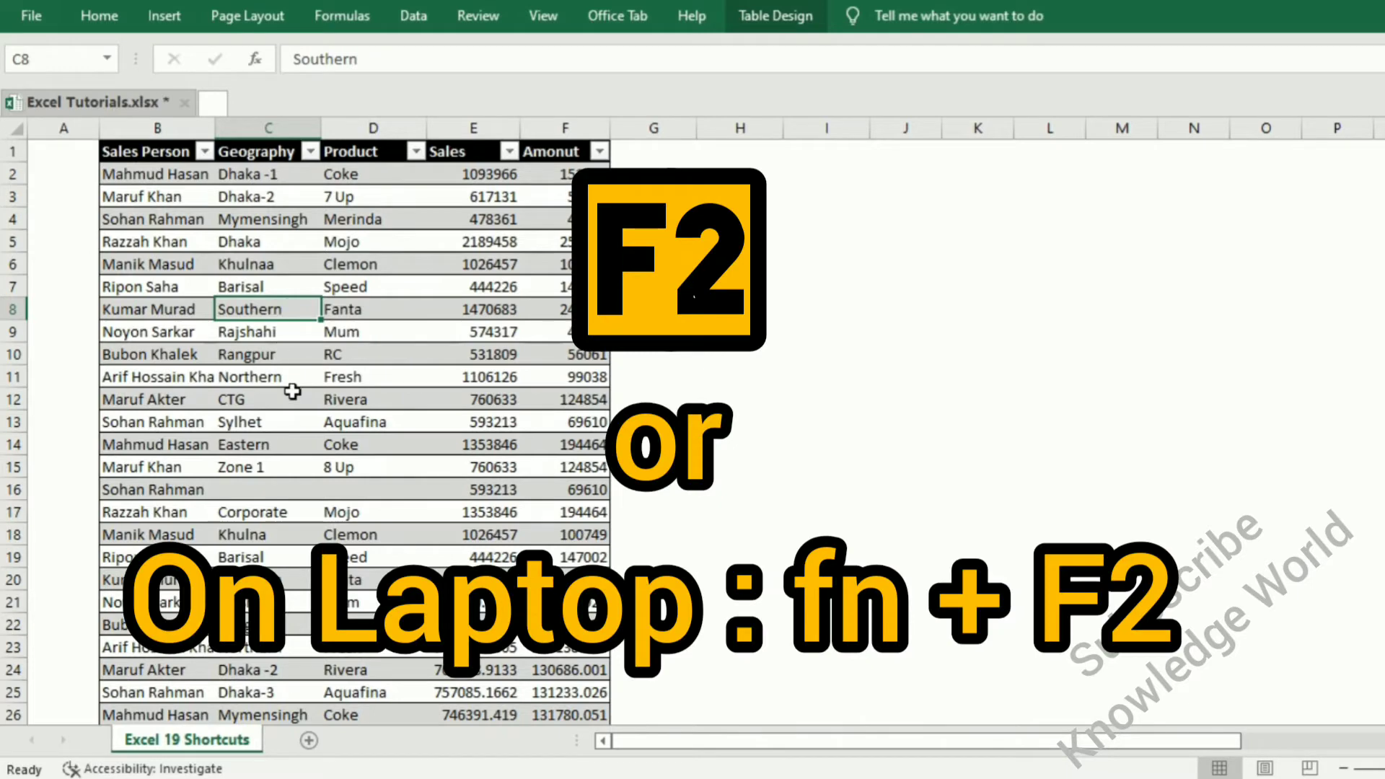
# Append 'aagg' to C4 with F2 so it reads Mymensingh aagg.
pyautogui.click(272, 225)
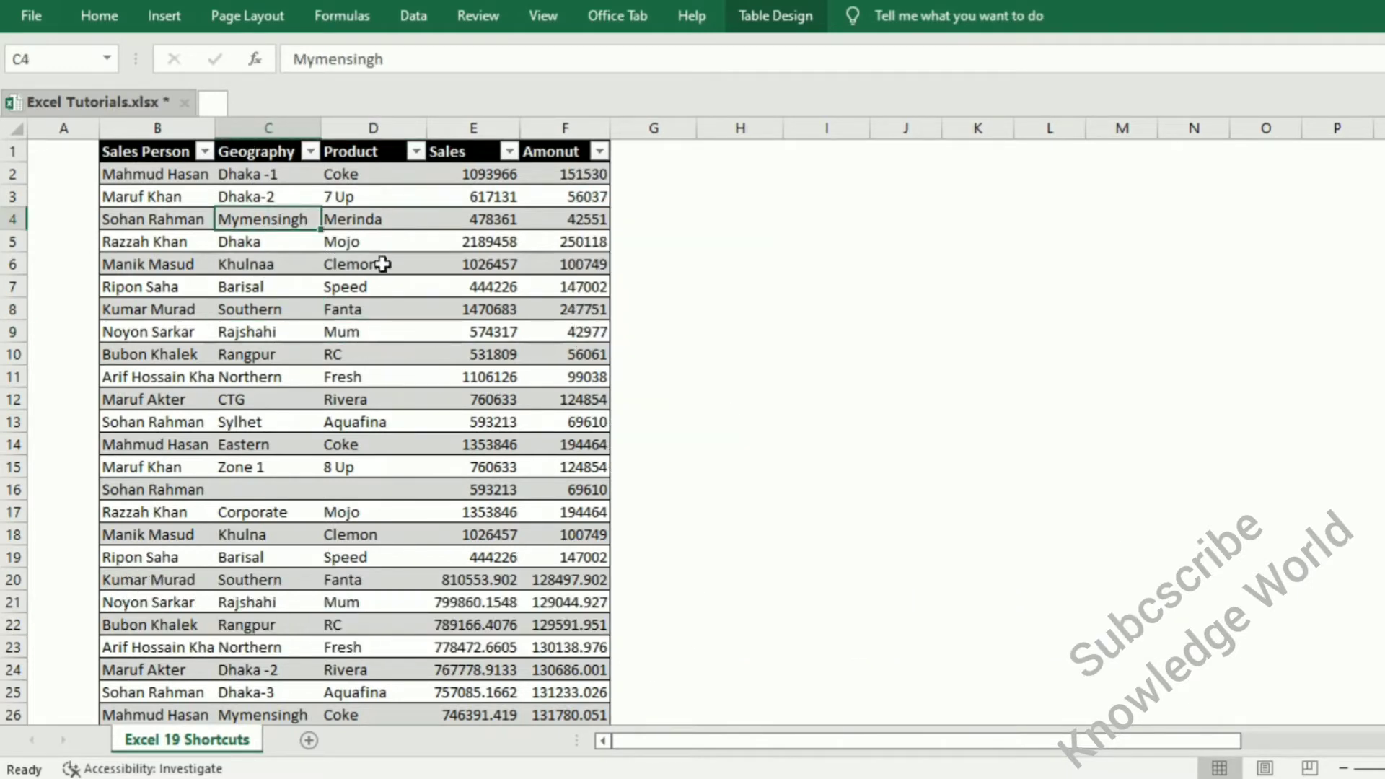
pyautogui.press('F2')
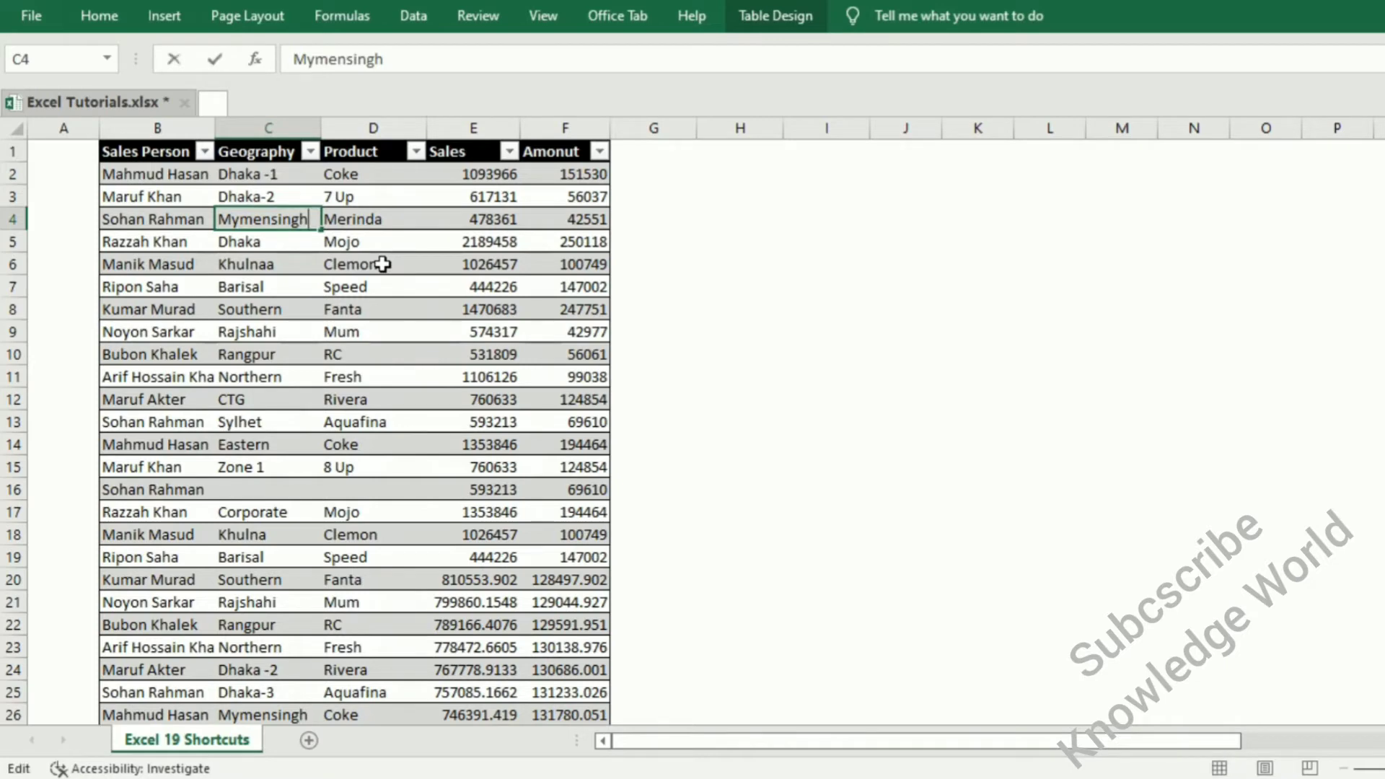
pyautogui.write(' aagg')
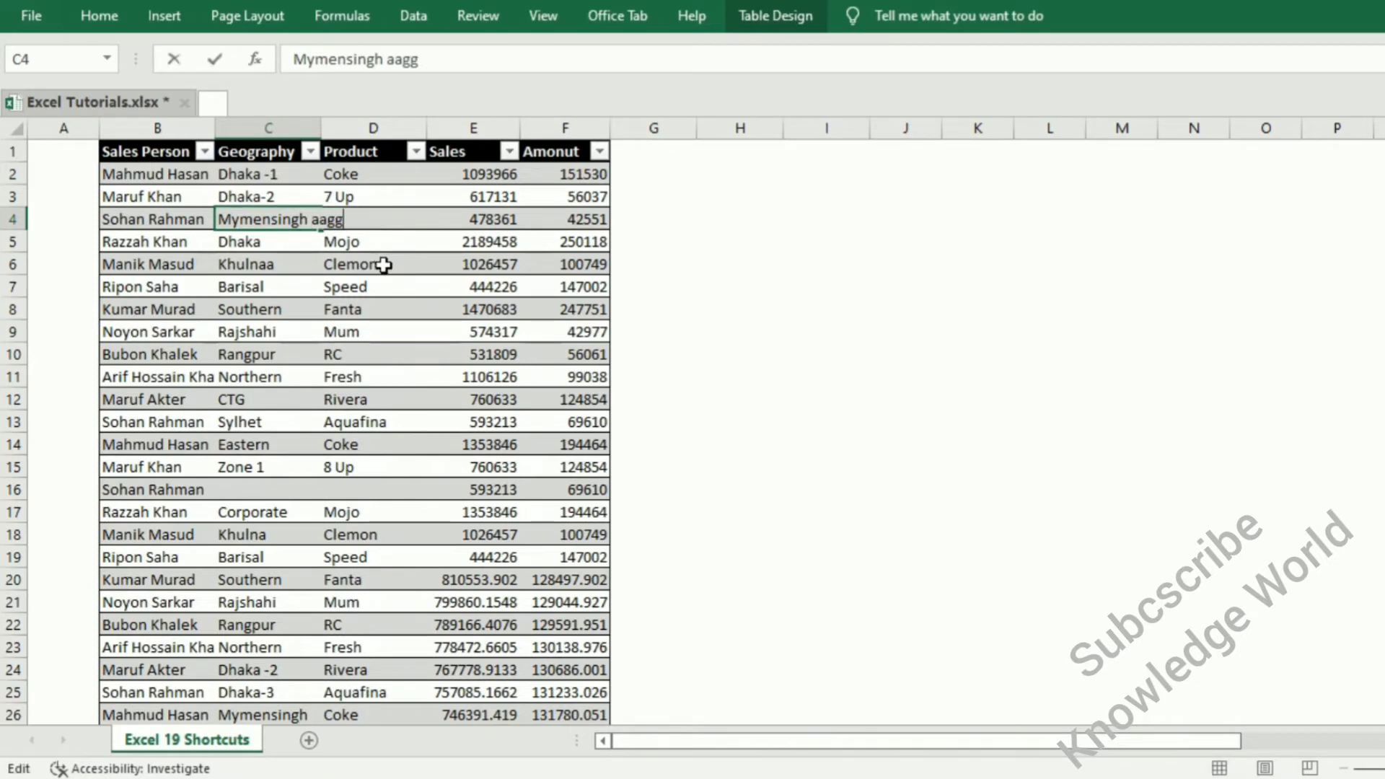
pyautogui.click(368, 266)
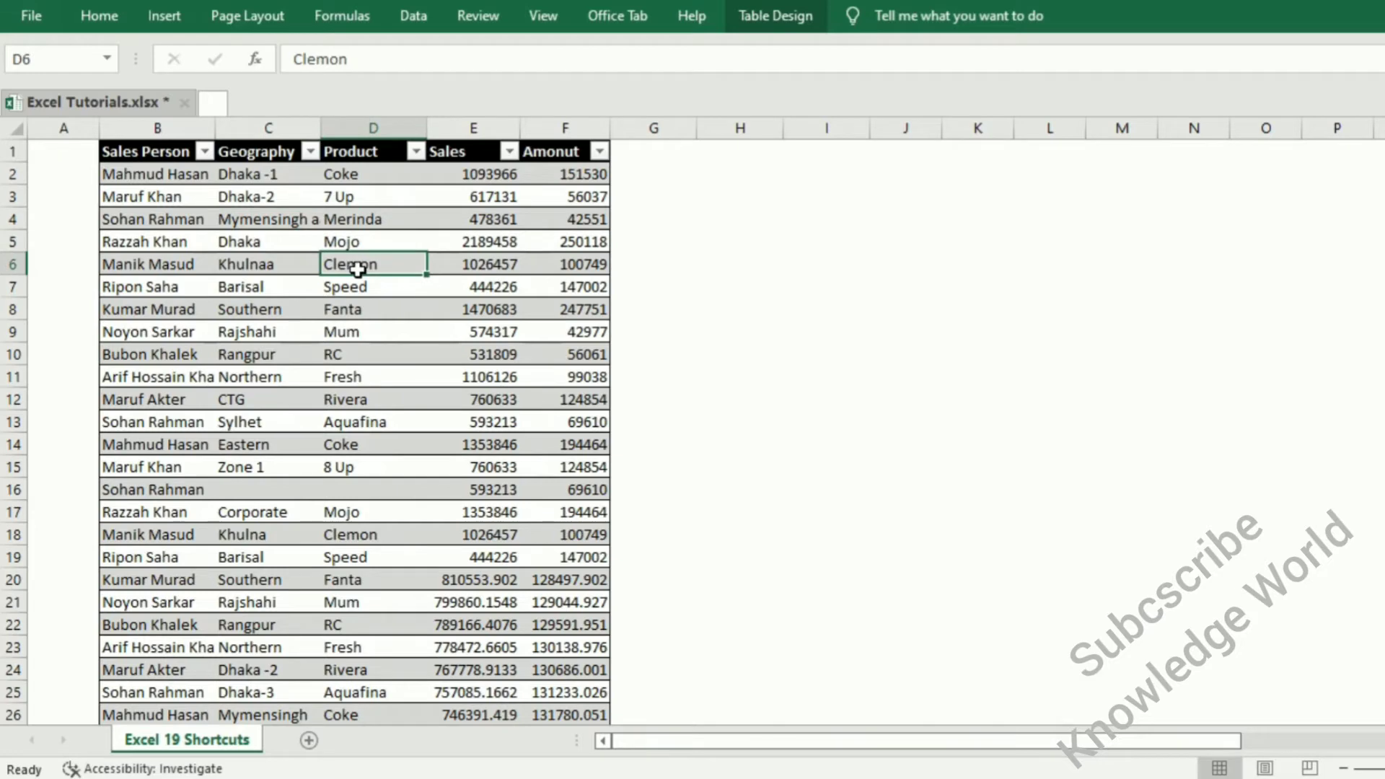
# Fill Geography cells C4:C11 with Mymens at once using Ctrl+Enter.
pyautogui.moveTo(267, 220); pyautogui.dragTo(265, 373)
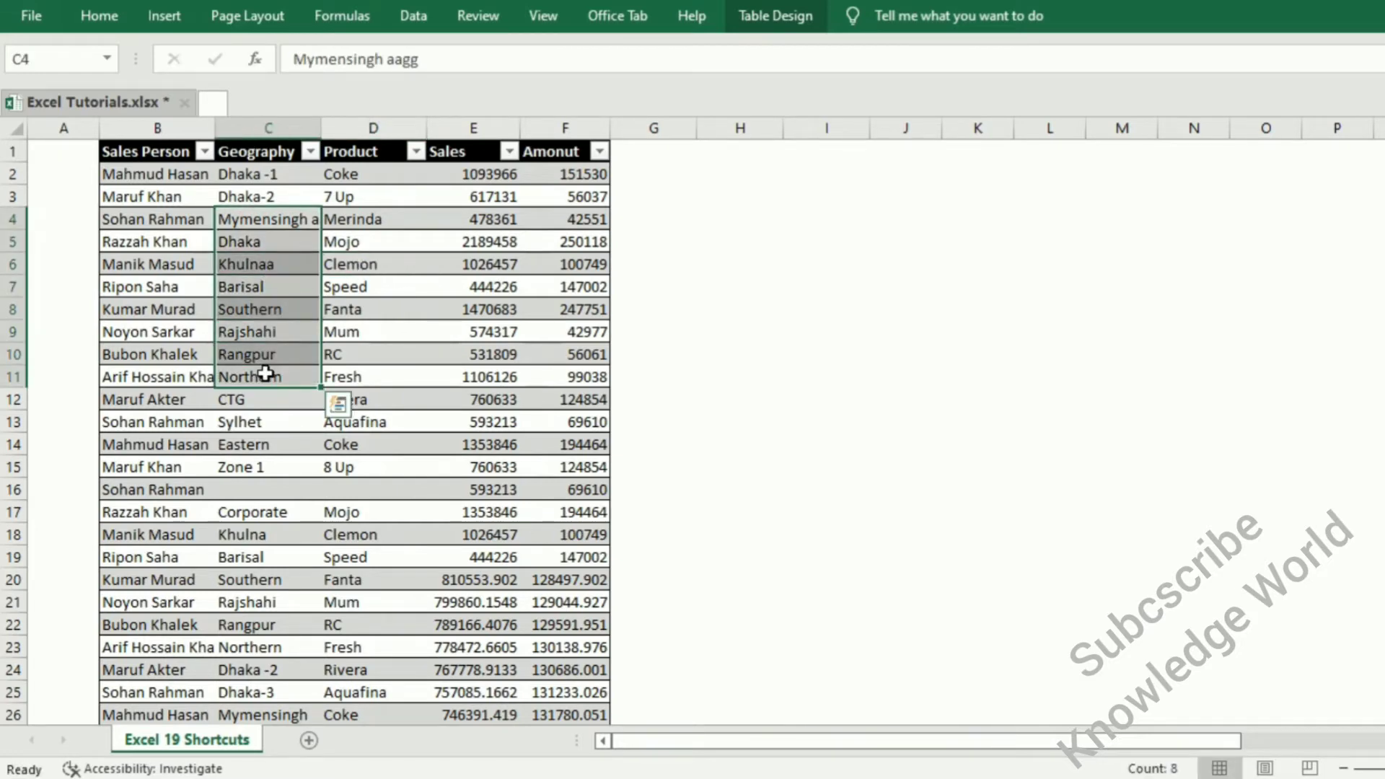
pyautogui.press('F2')
pyautogui.press('BackSpace')
pyautogui.press('BackSpace')
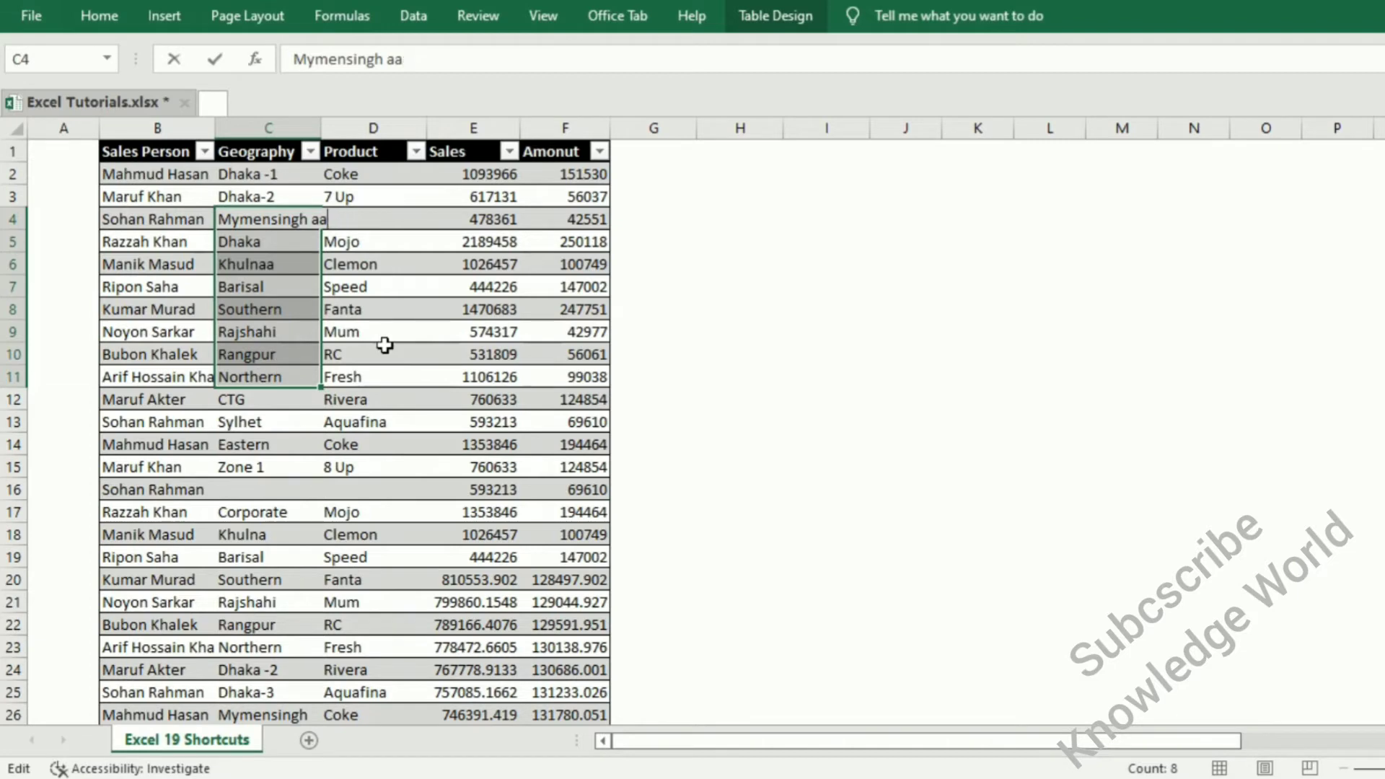
pyautogui.press('BackSpace')
pyautogui.press('BackSpace')
pyautogui.press('BackSpace')
pyautogui.press('BackSpace')
pyautogui.press('BackSpace')
pyautogui.press('BackSpace')
pyautogui.press('BackSpace')
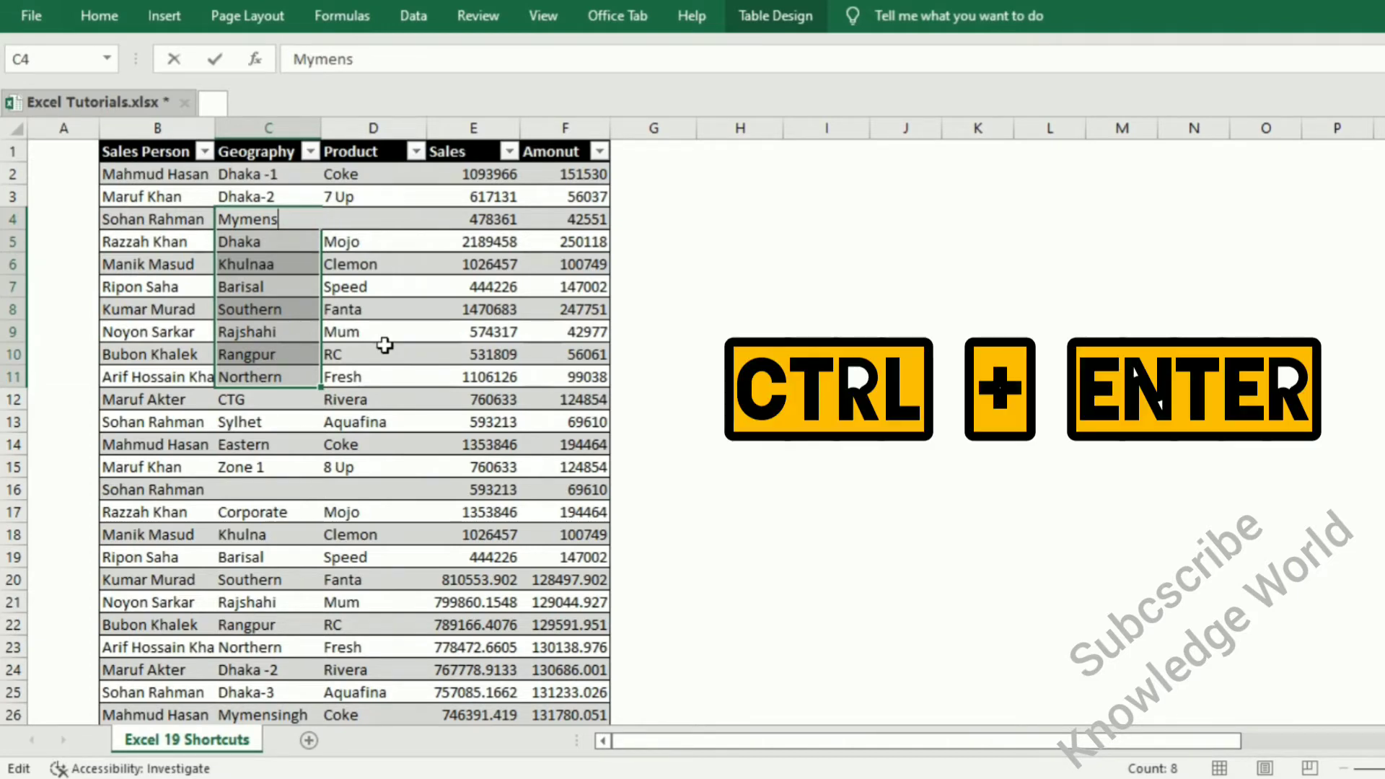
pyautogui.hotkey('ctrl', 'Return')
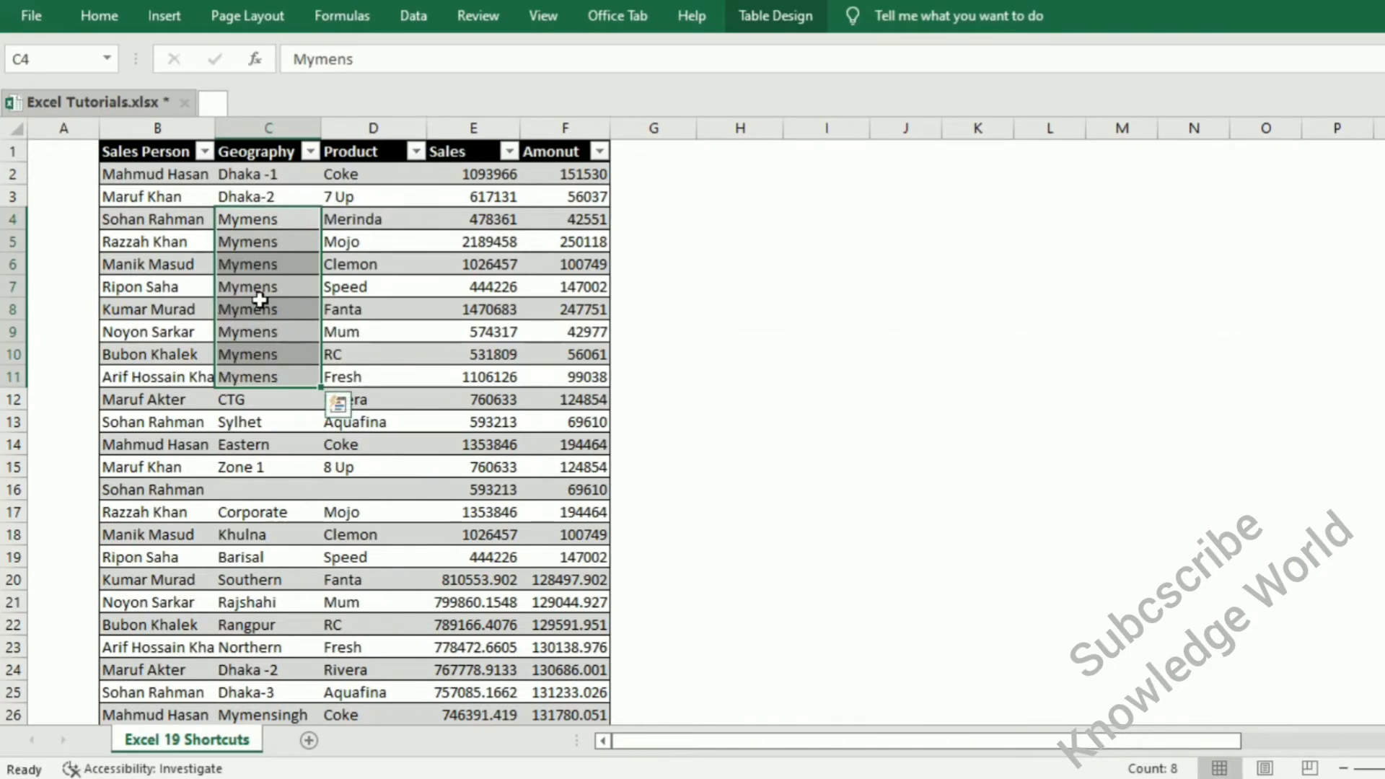
pyautogui.moveTo(269, 215); pyautogui.dragTo(261, 372)
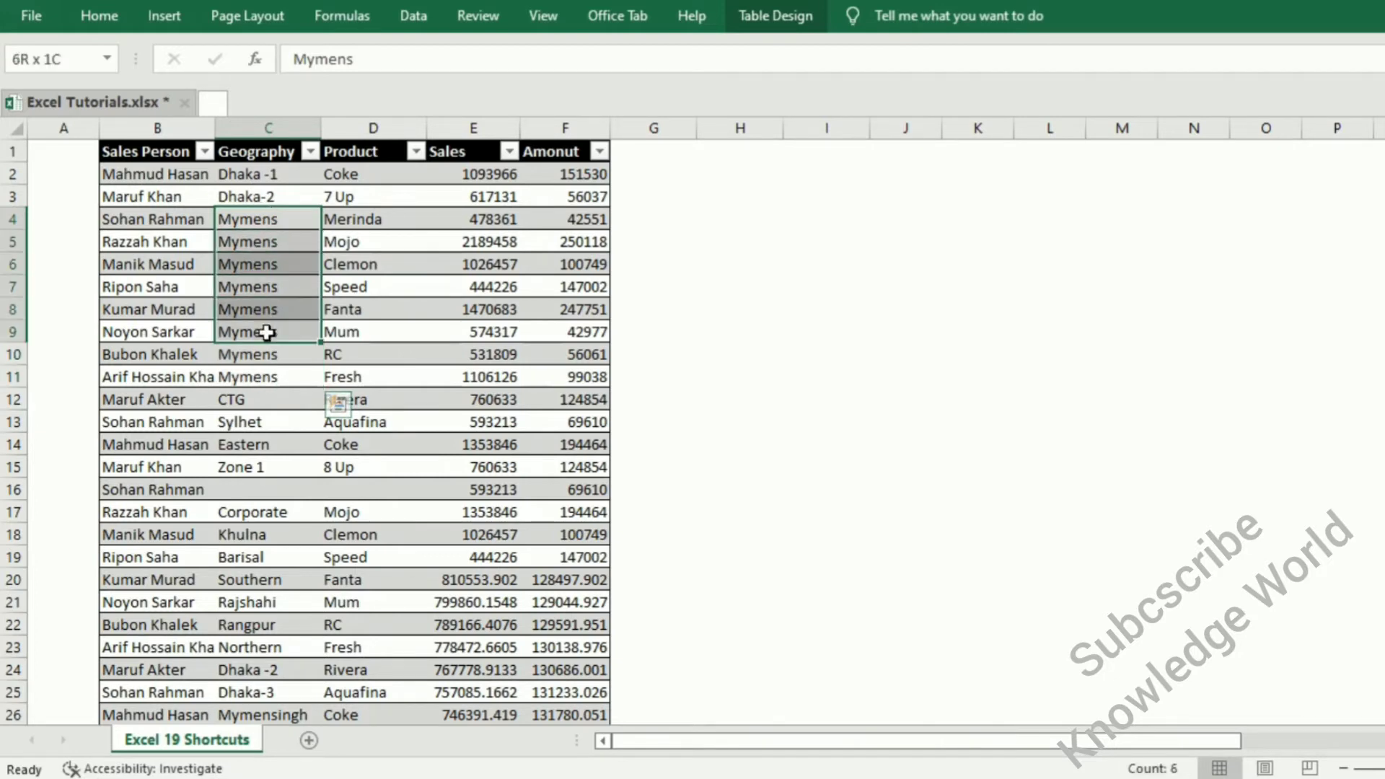
# Give Sales Person cells B4, B8, B13 and B17 one shortened name via Ctrl+Enter.
pyautogui.click(209, 466)
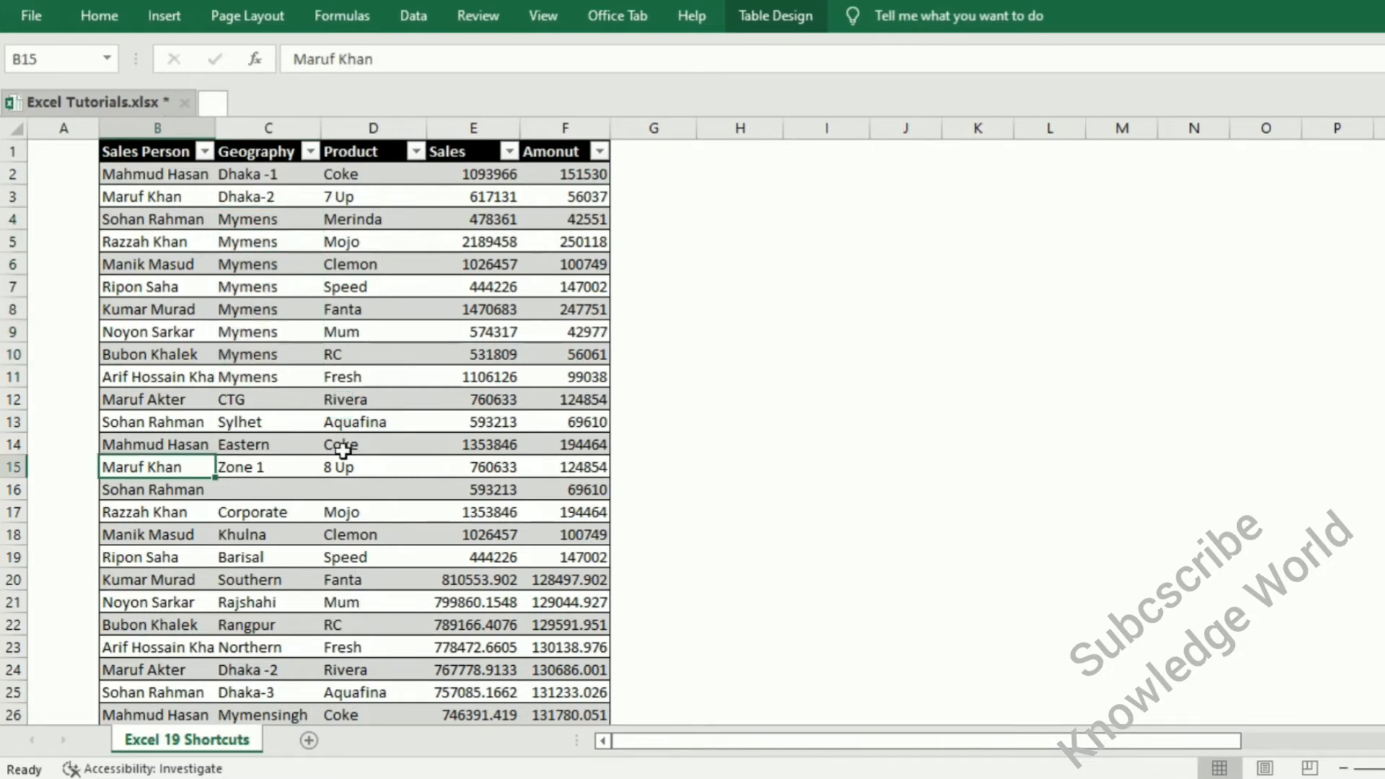
pyautogui.click(169, 225)
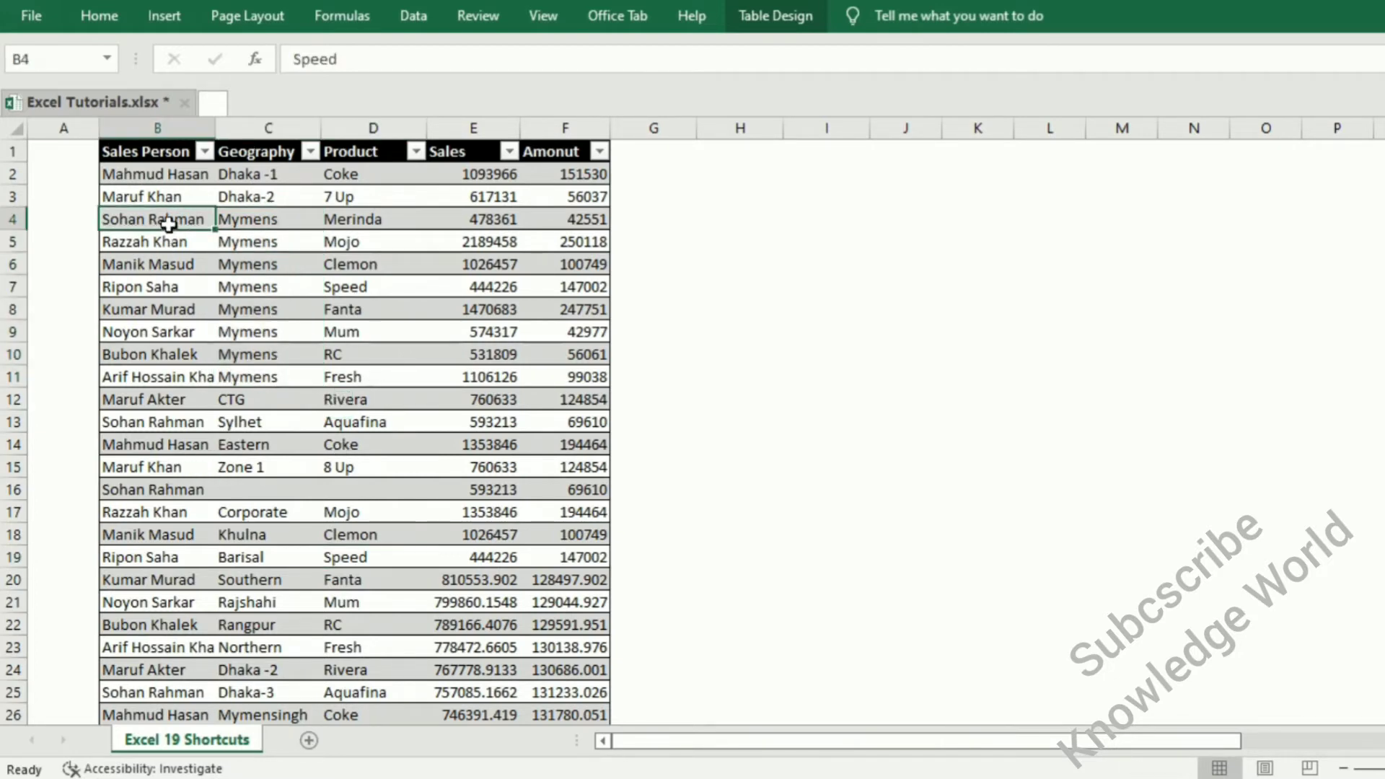
pyautogui.keyDown('ctrl'); pyautogui.click(164, 308); pyautogui.keyUp('ctrl')
pyautogui.keyDown('ctrl'); pyautogui.click(149, 426); pyautogui.keyUp('ctrl')
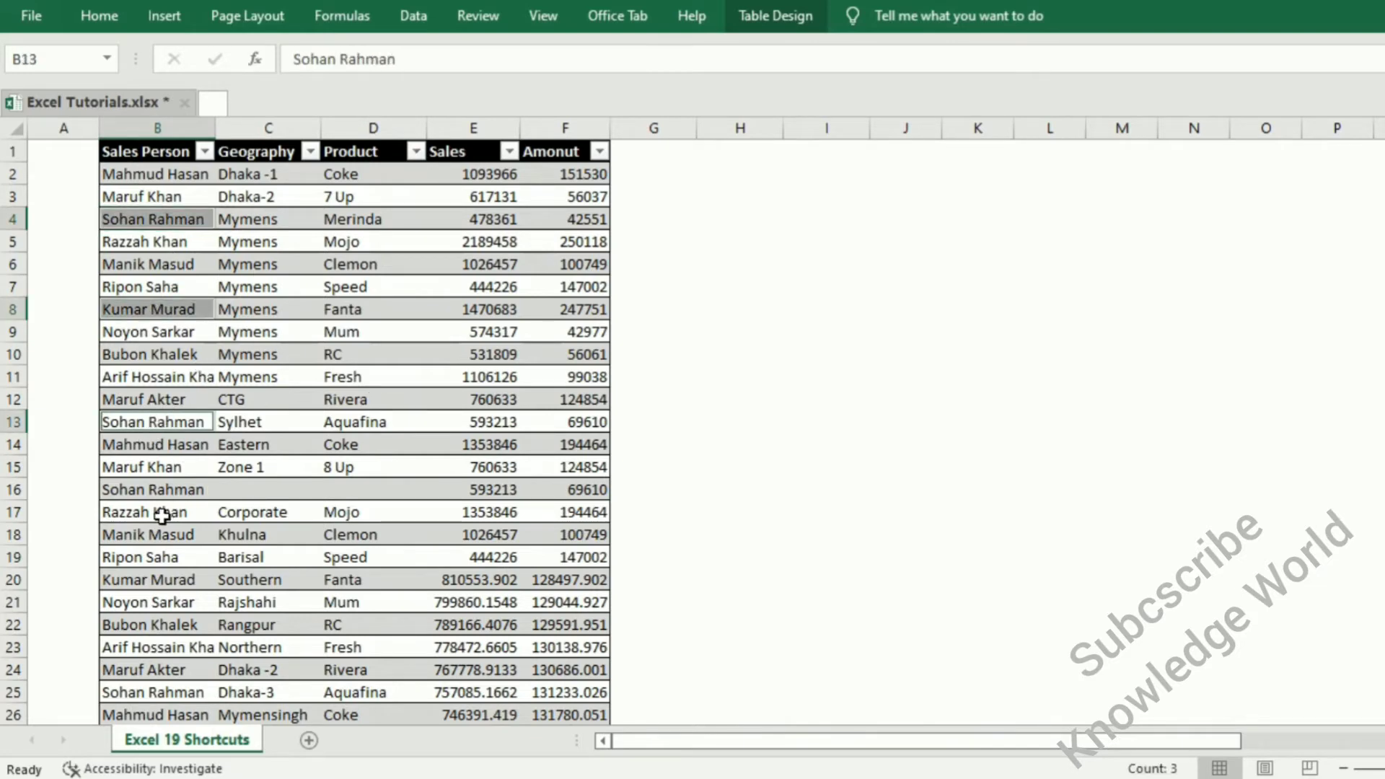
pyautogui.keyDown('ctrl'); pyautogui.click(168, 510); pyautogui.keyUp('ctrl')
pyautogui.press('F2')
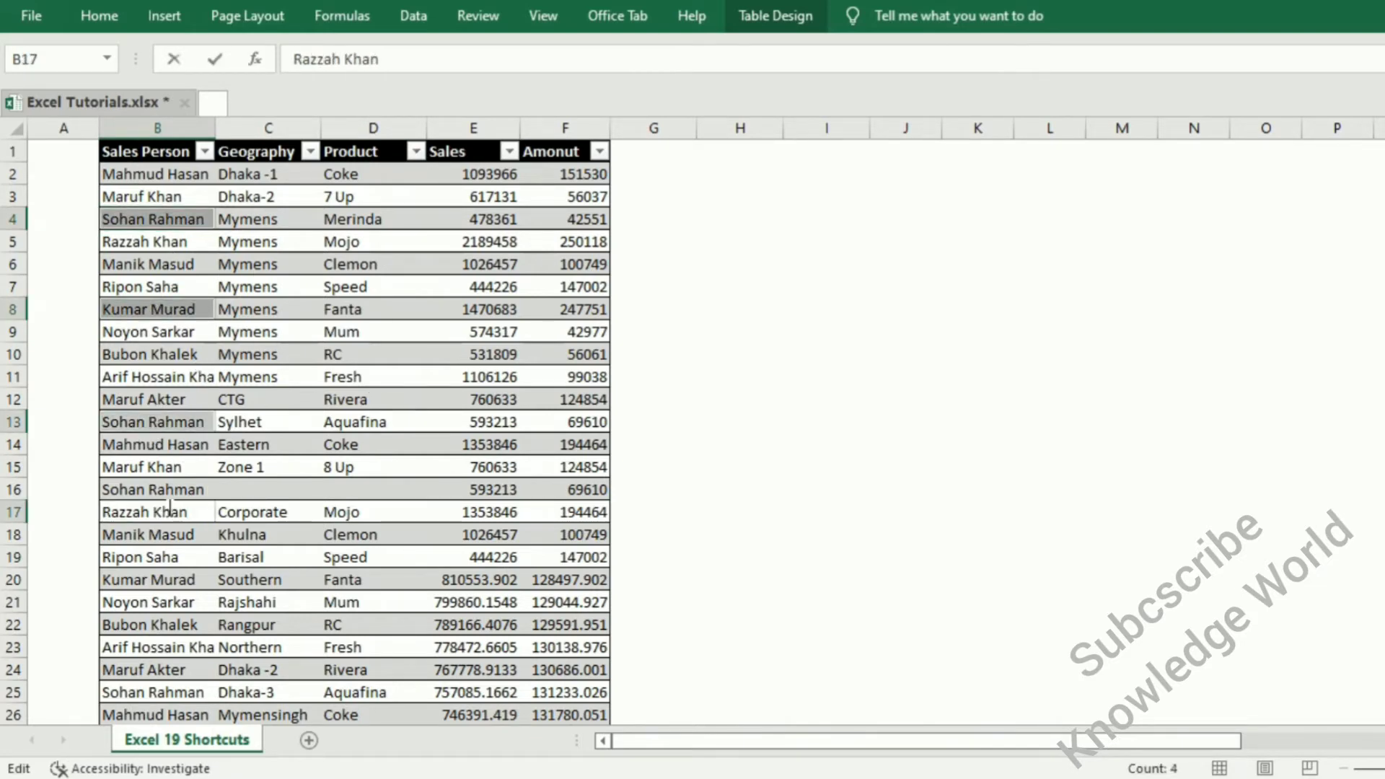
pyautogui.press('BackSpace')
pyautogui.press('BackSpace')
pyautogui.press('BackSpace')
pyautogui.press('BackSpace')
pyautogui.press('BackSpace')
pyautogui.press('BackSpace')
pyautogui.hotkey('ctrl', 'Return')
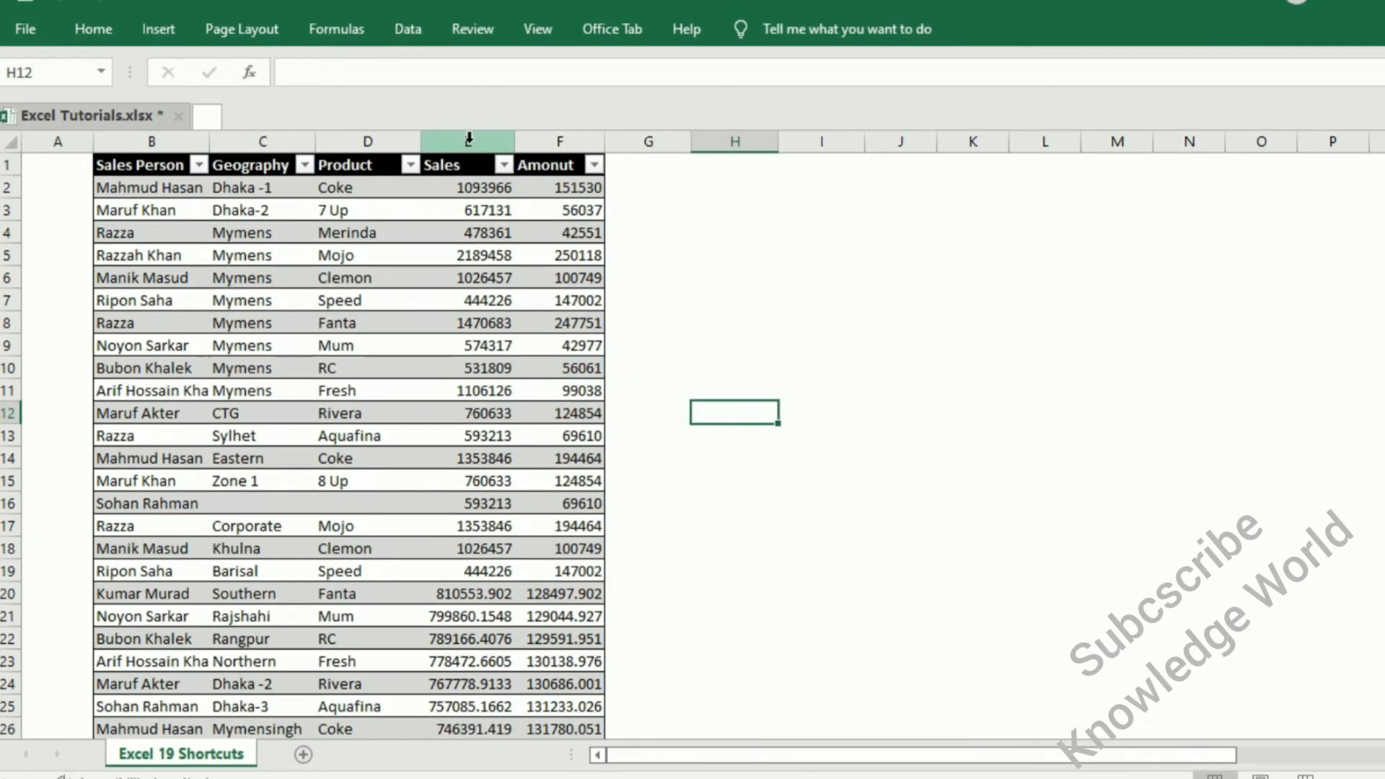
# Format Sales and Amount columns E:F as two-decimal dollar currency, then select the Sum Dates dates.
pyautogui.click(469, 139)
pyautogui.moveTo(469, 142); pyautogui.dragTo(544, 137)
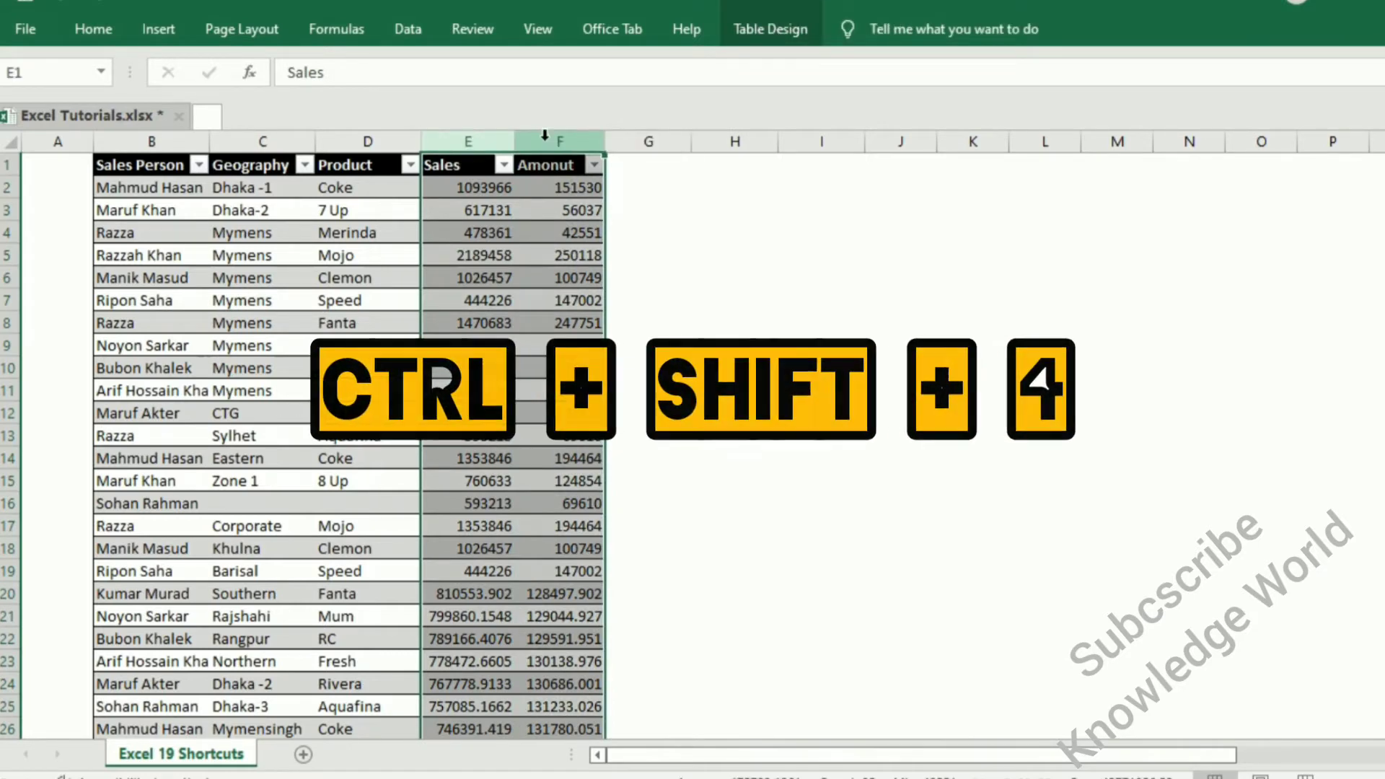
pyautogui.hotkey('ctrl', 'shift', '4')
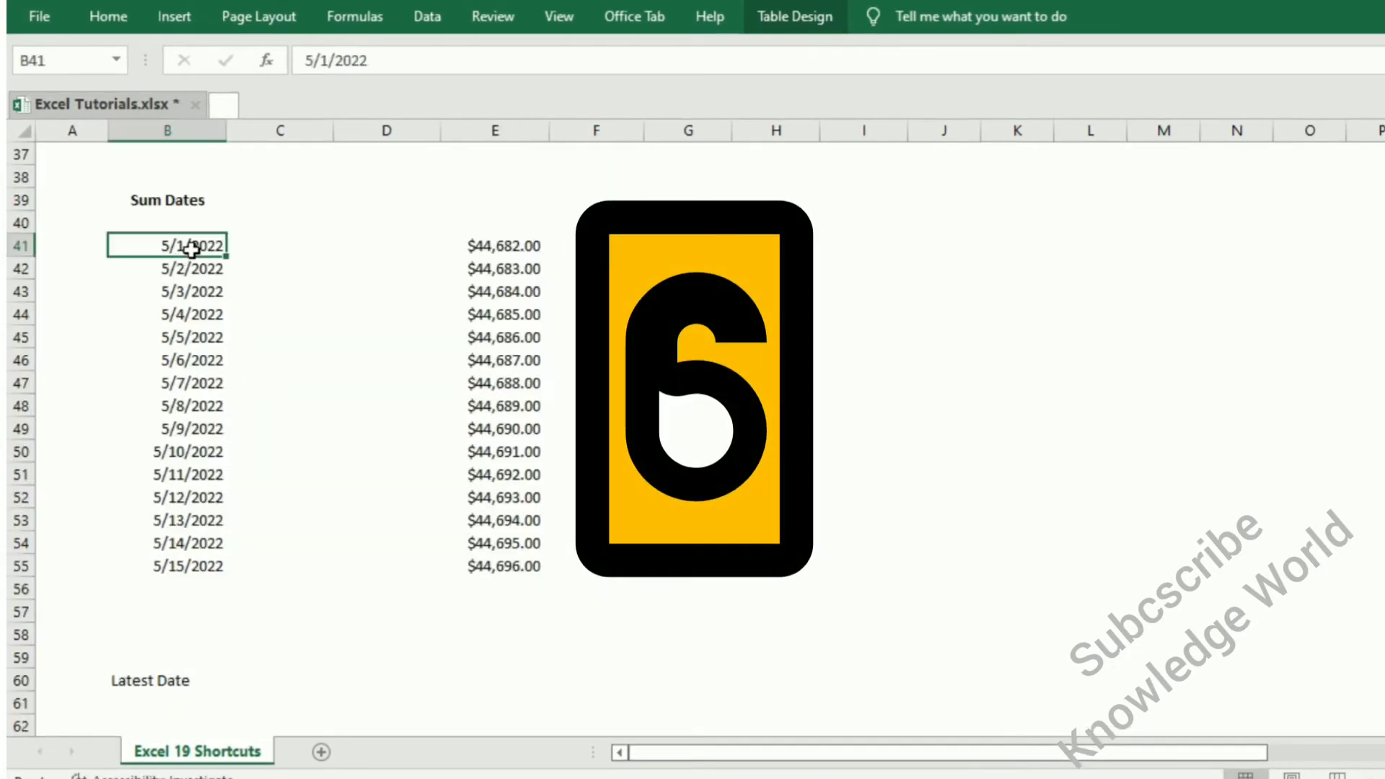
pyautogui.moveTo(185, 246)
pyautogui.mouseDown()
pyautogui.moveTo(202, 422)
pyautogui.moveTo(194, 571)
pyautogui.mouseUp()
pyautogui.click(171, 247)
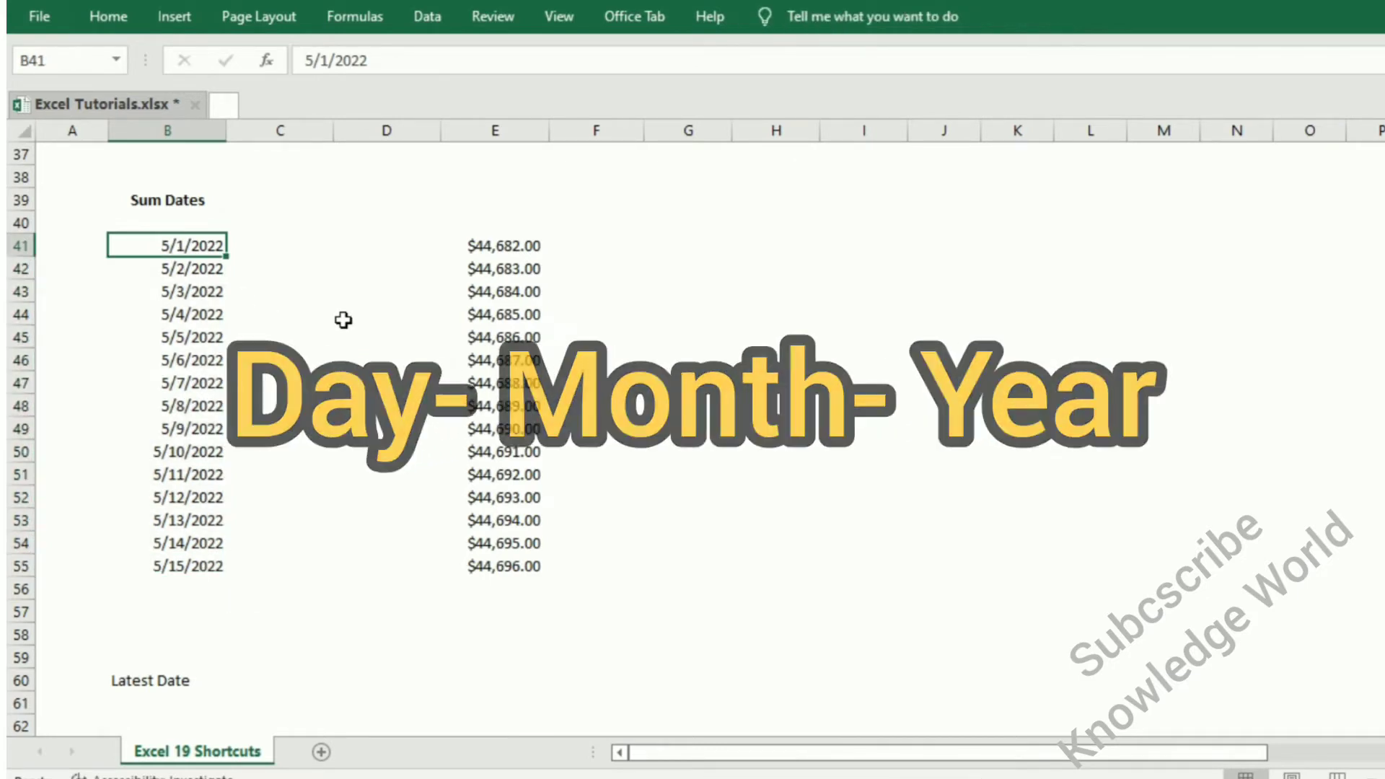
# Format B41:B55 as day-month-year dates (1-May-22), then repeat it on E41:E55 with F4.
pyautogui.moveTo(189, 246); pyautogui.dragTo(185, 567)
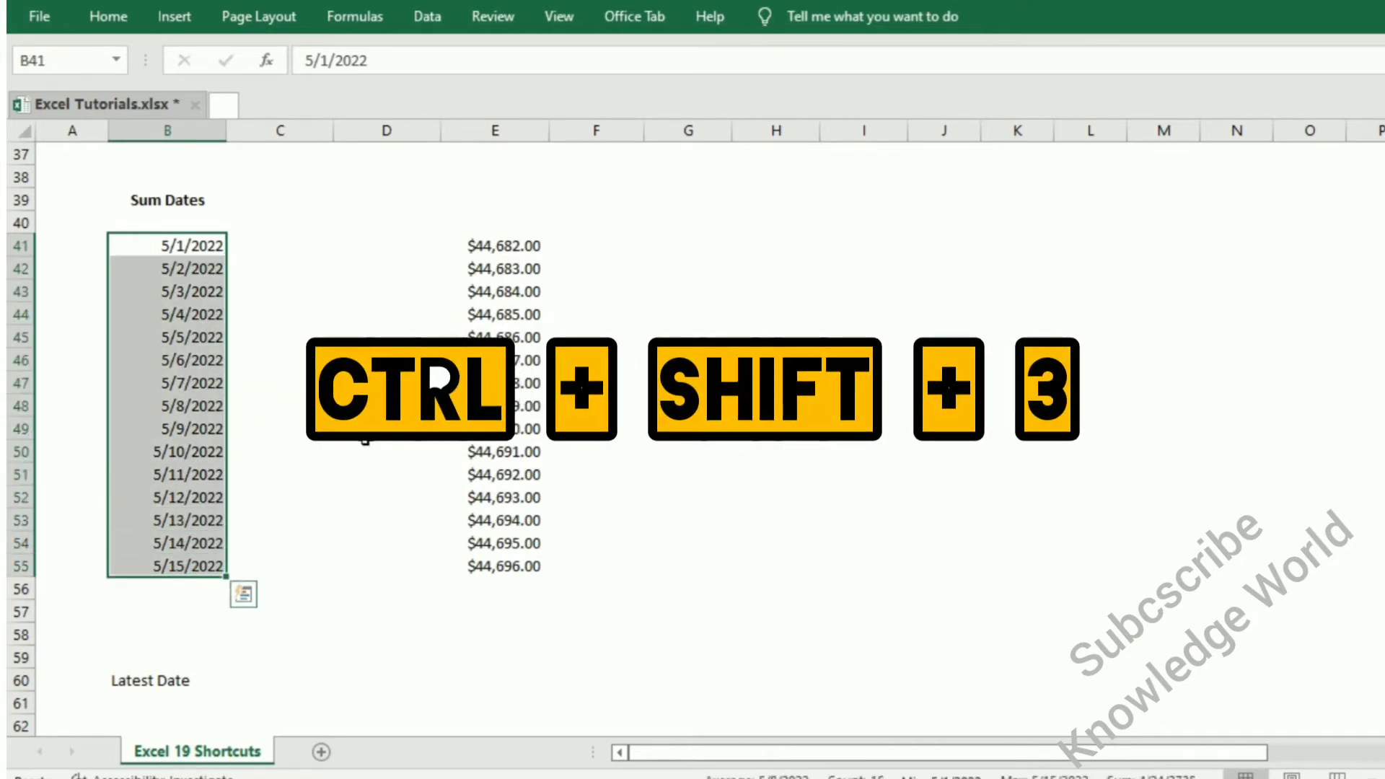
pyautogui.hotkey('ctrl', 'shift', '3')
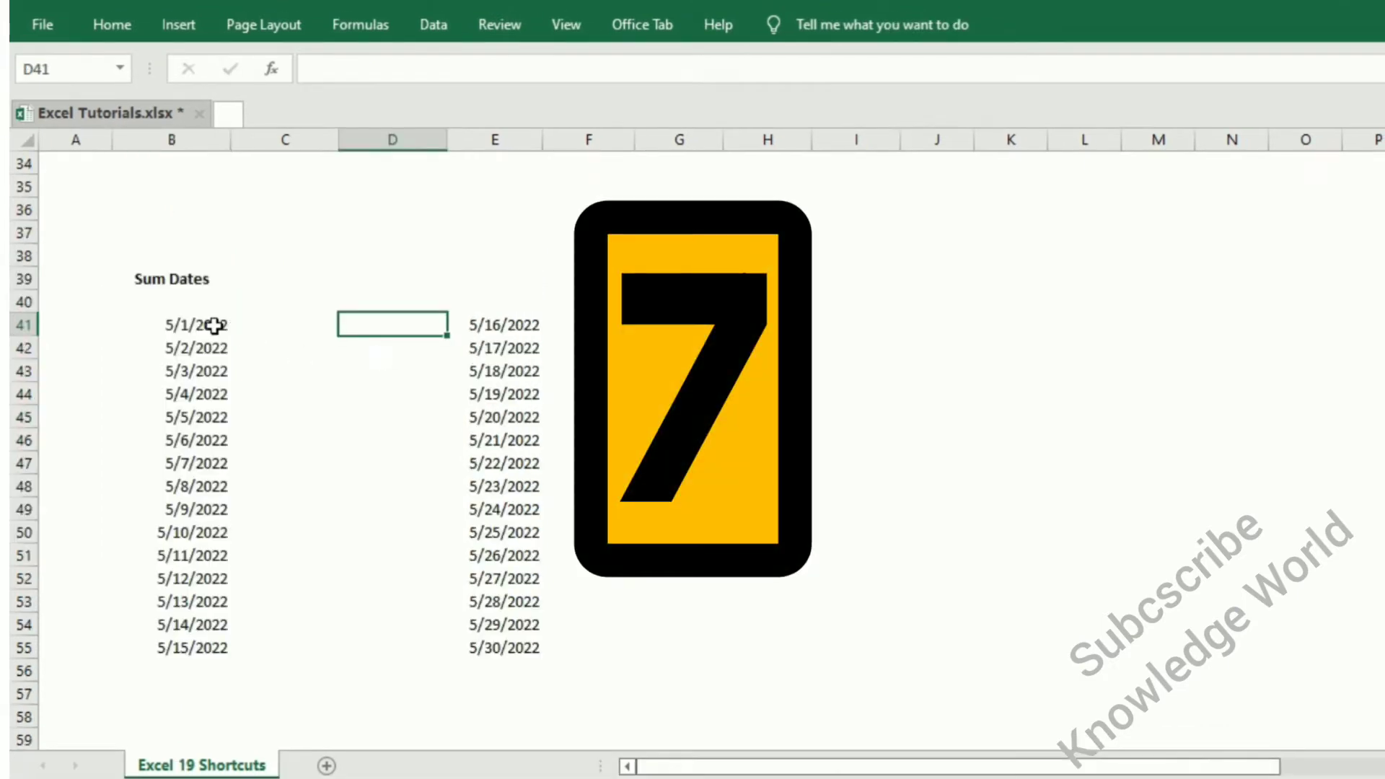
pyautogui.click(205, 321)
pyautogui.moveTo(205, 321); pyautogui.dragTo(189, 646)
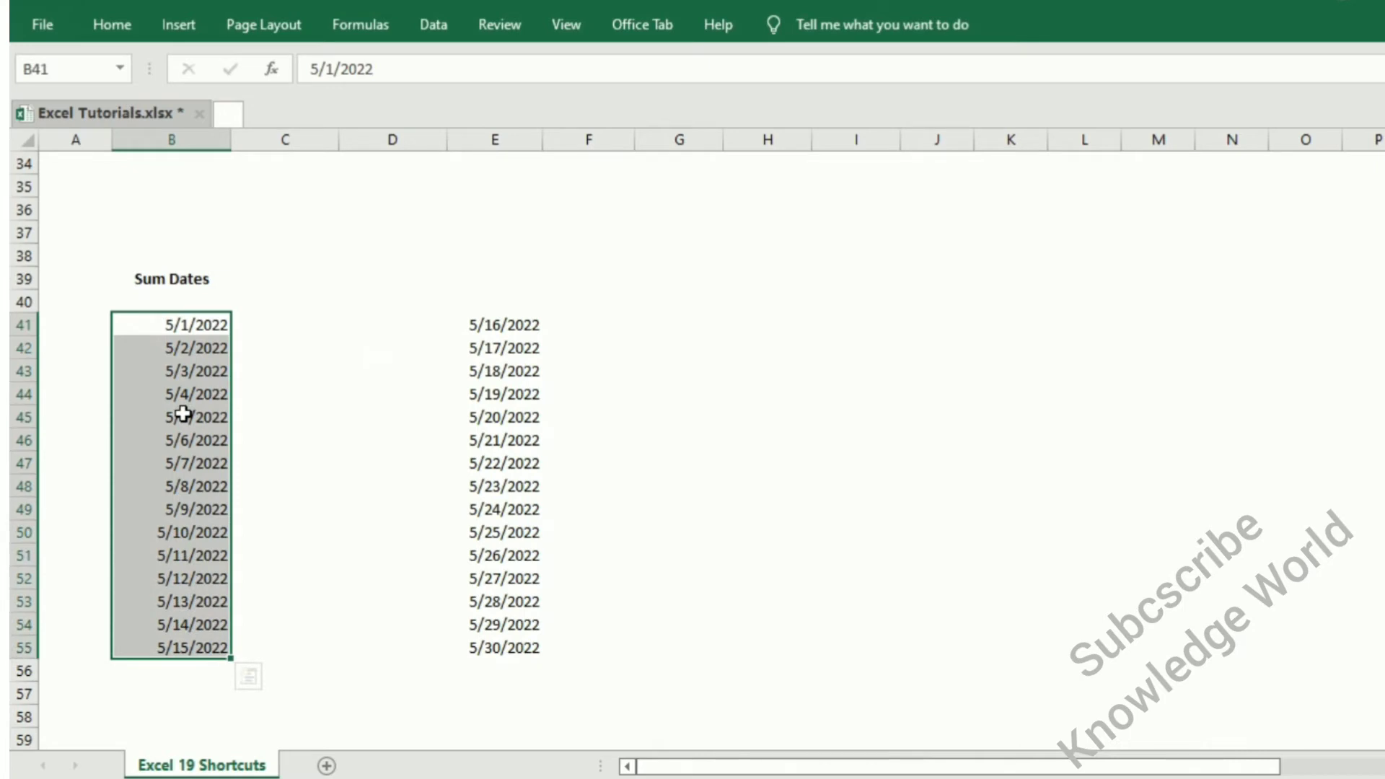
pyautogui.hotkey('ctrl', 'shift', '3')
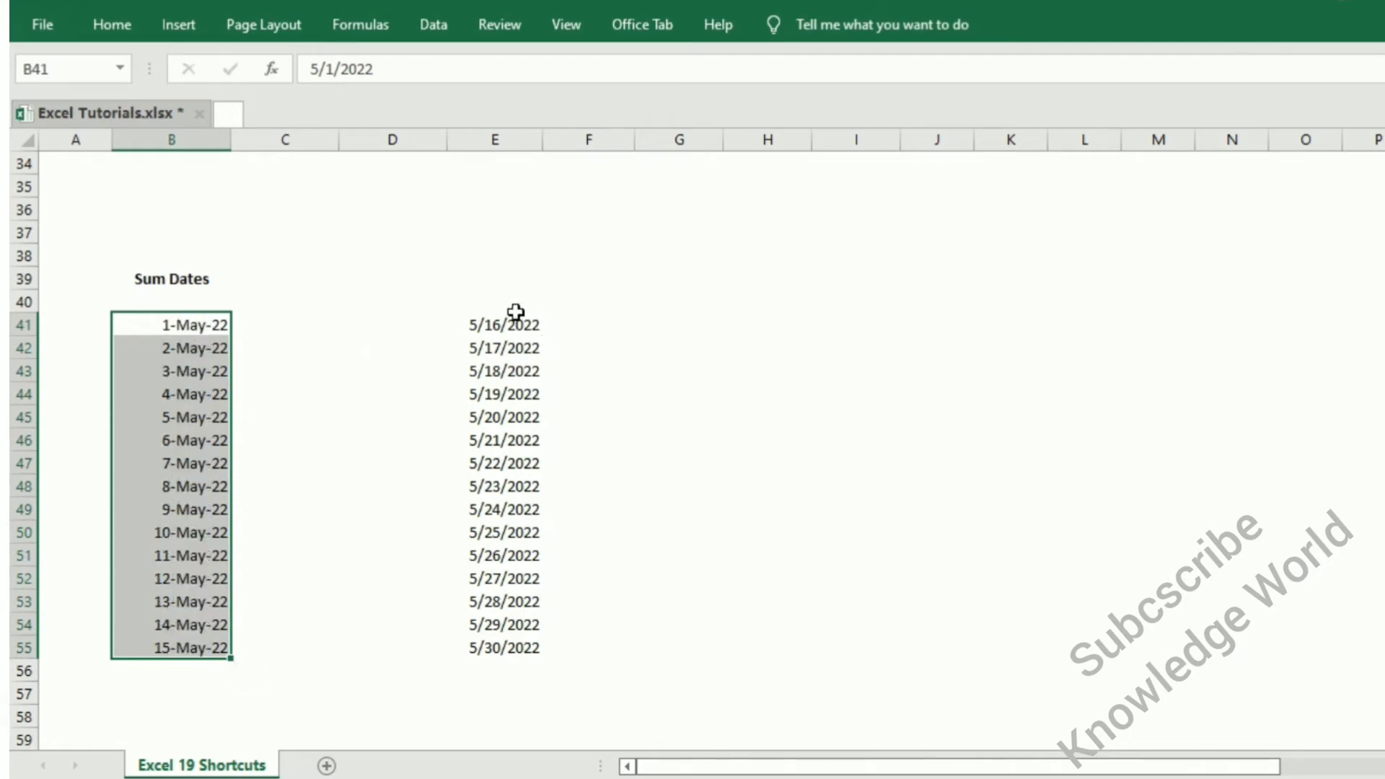
pyautogui.moveTo(503, 323); pyautogui.dragTo(479, 648)
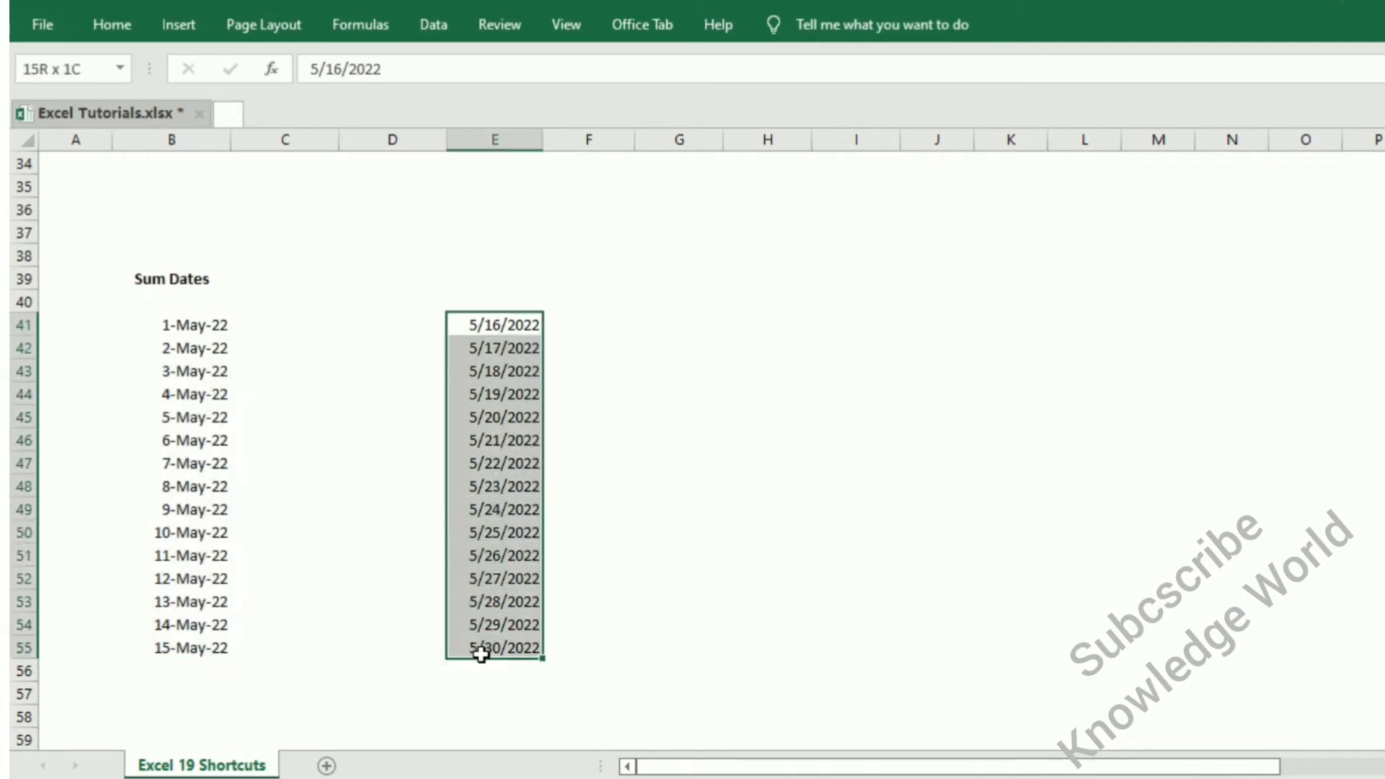
pyautogui.press('F4')
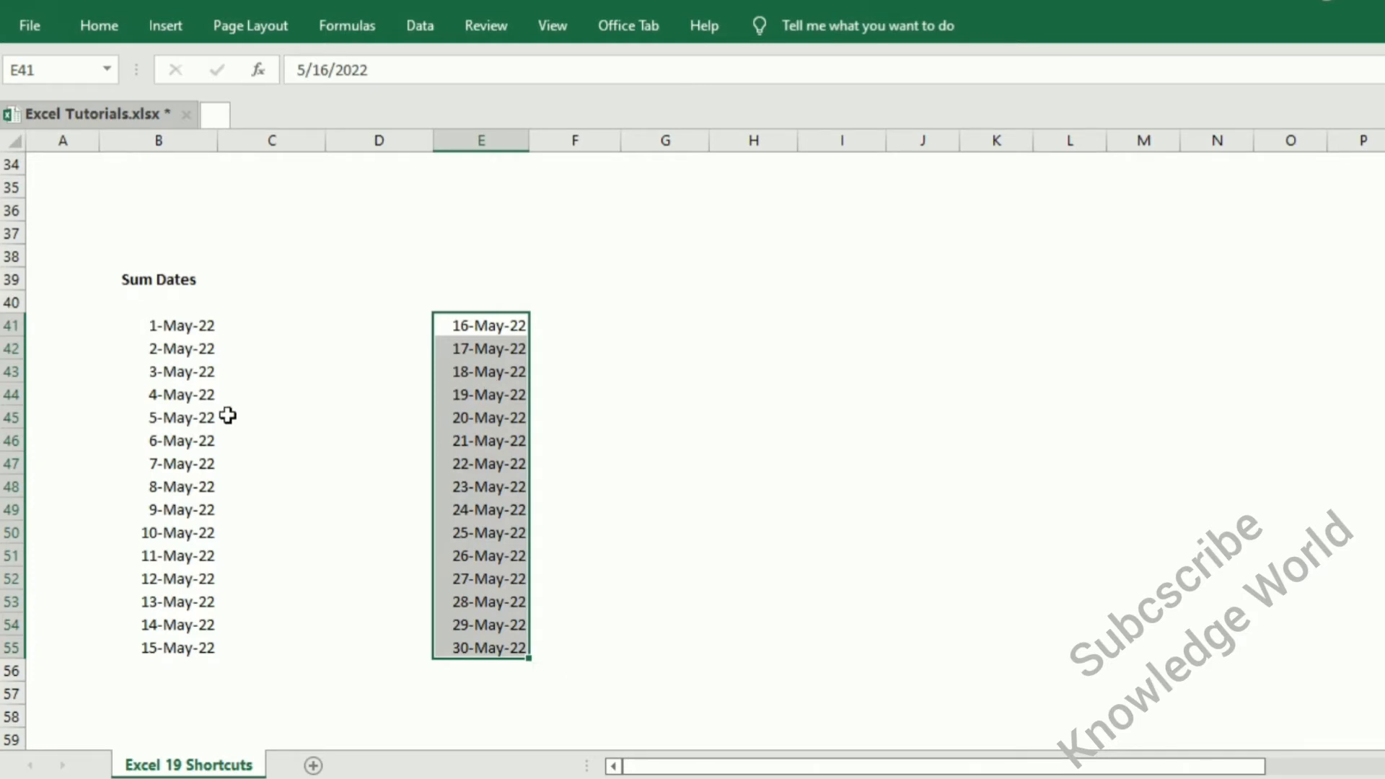
# Fill B41:C48 yellow from the right-click menu, then repeat the fill on E40:E49 with F4.
pyautogui.moveTo(189, 324)
pyautogui.mouseDown()
pyautogui.moveTo(215, 463)
pyautogui.moveTo(271, 487)
pyautogui.mouseUp()
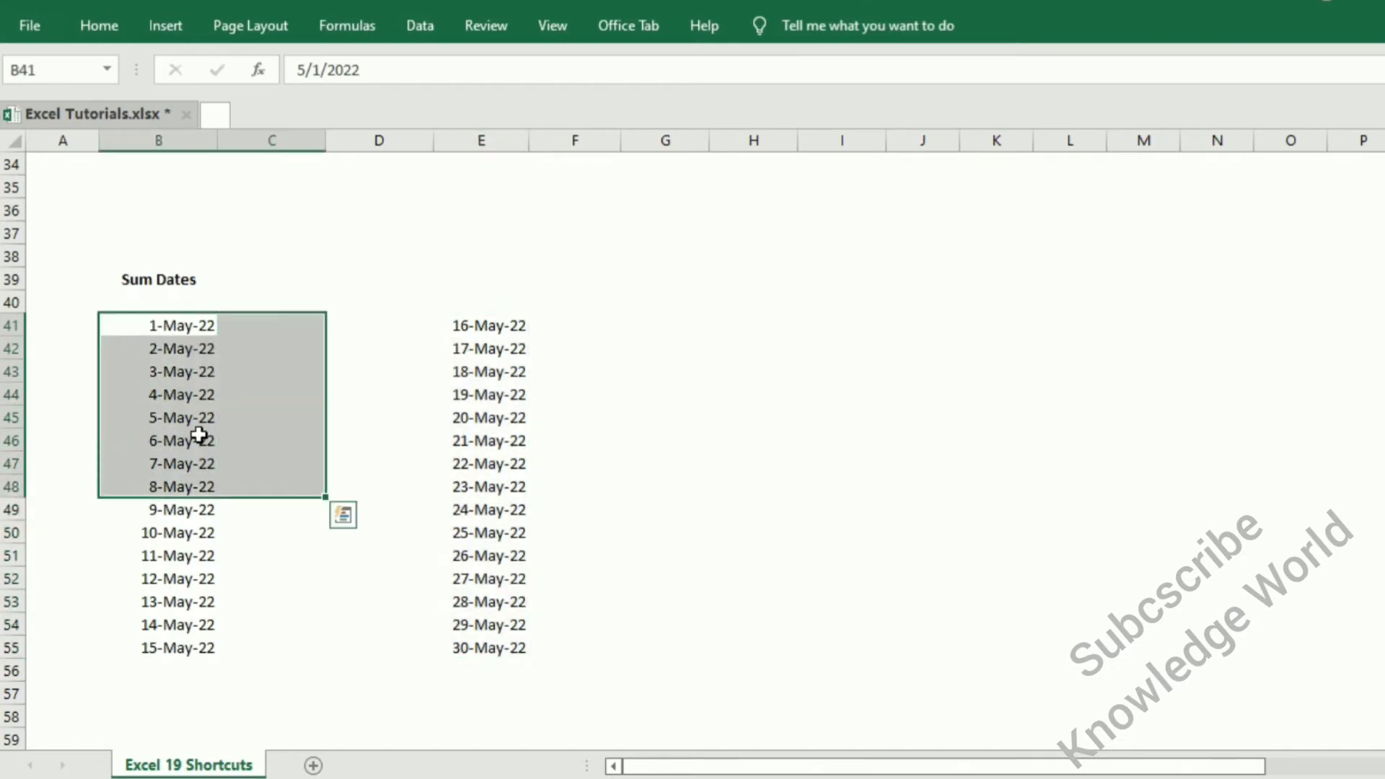
pyautogui.rightClick(179, 355)
pyautogui.click(272, 247)
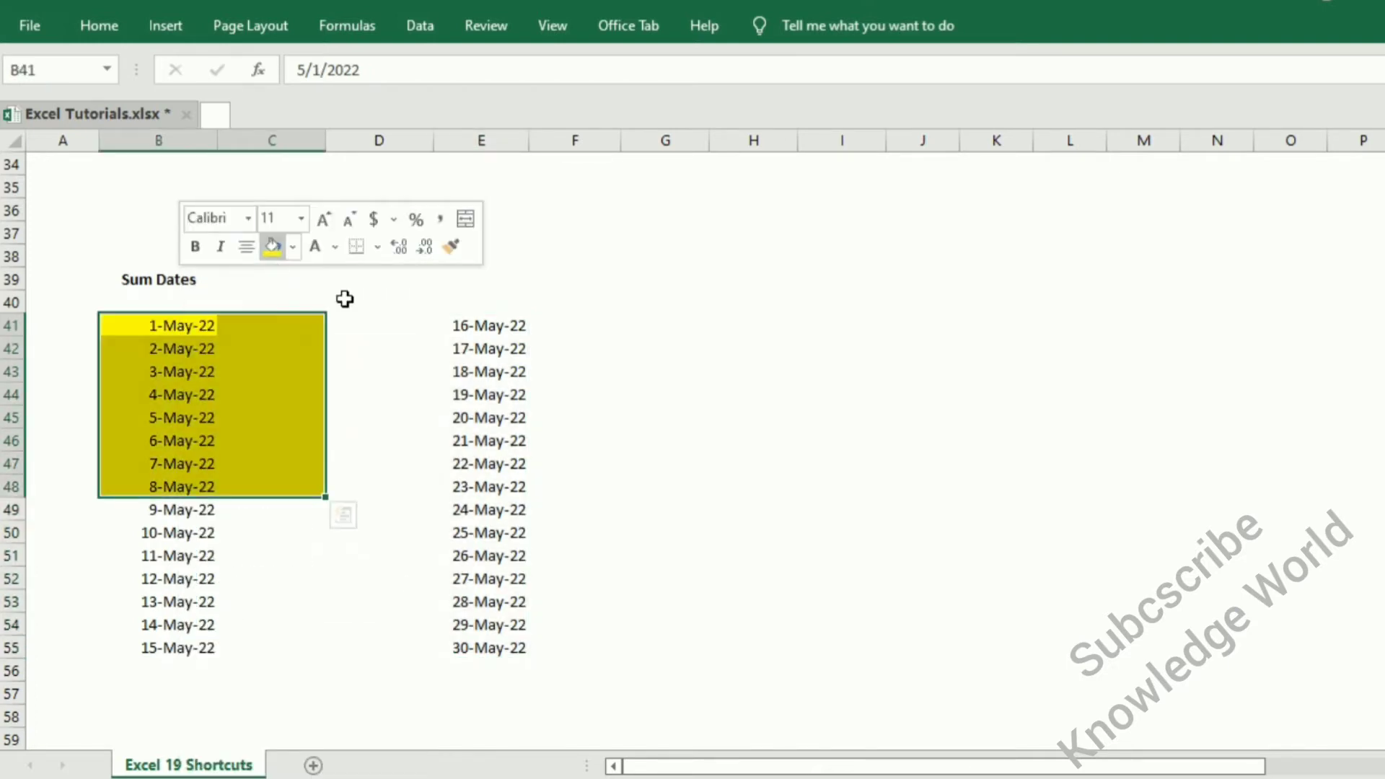
pyautogui.moveTo(464, 300); pyautogui.dragTo(512, 509)
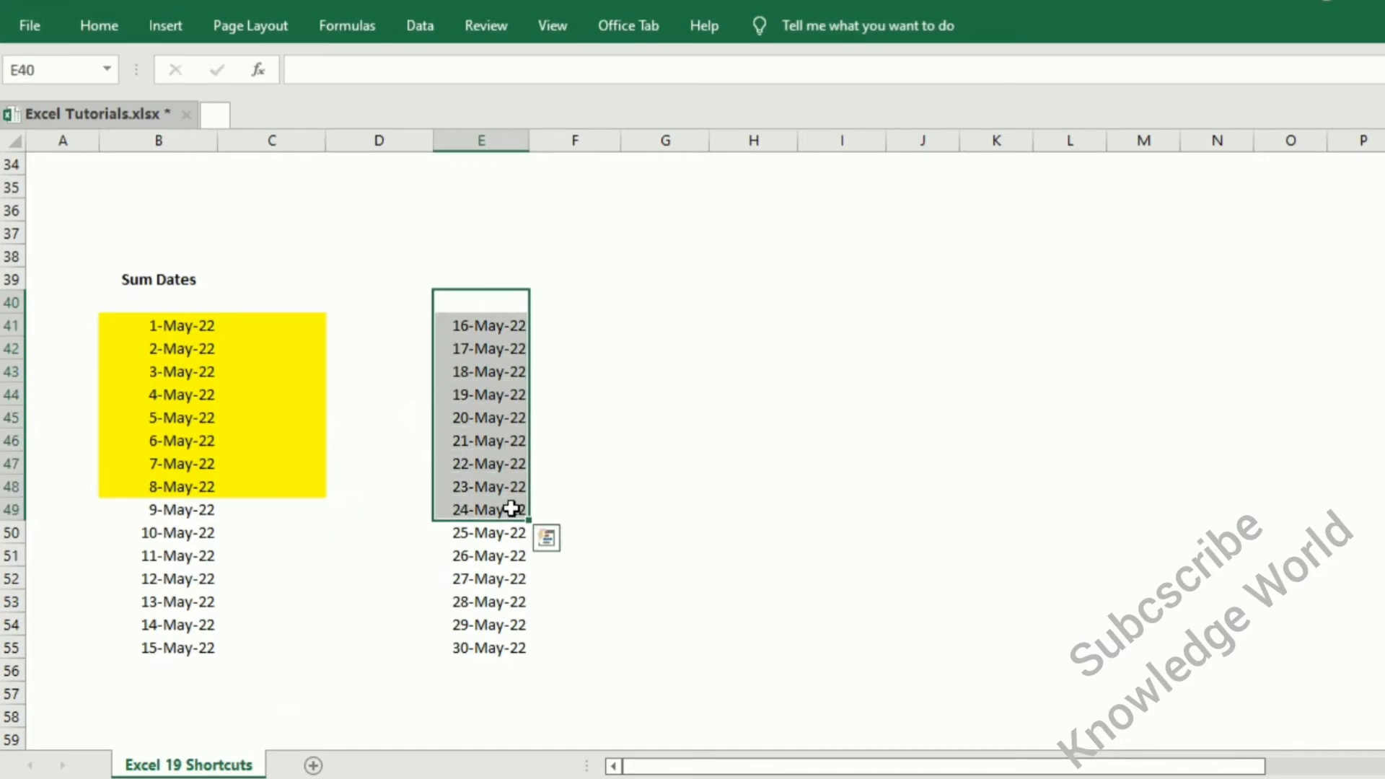
pyautogui.press('F4')
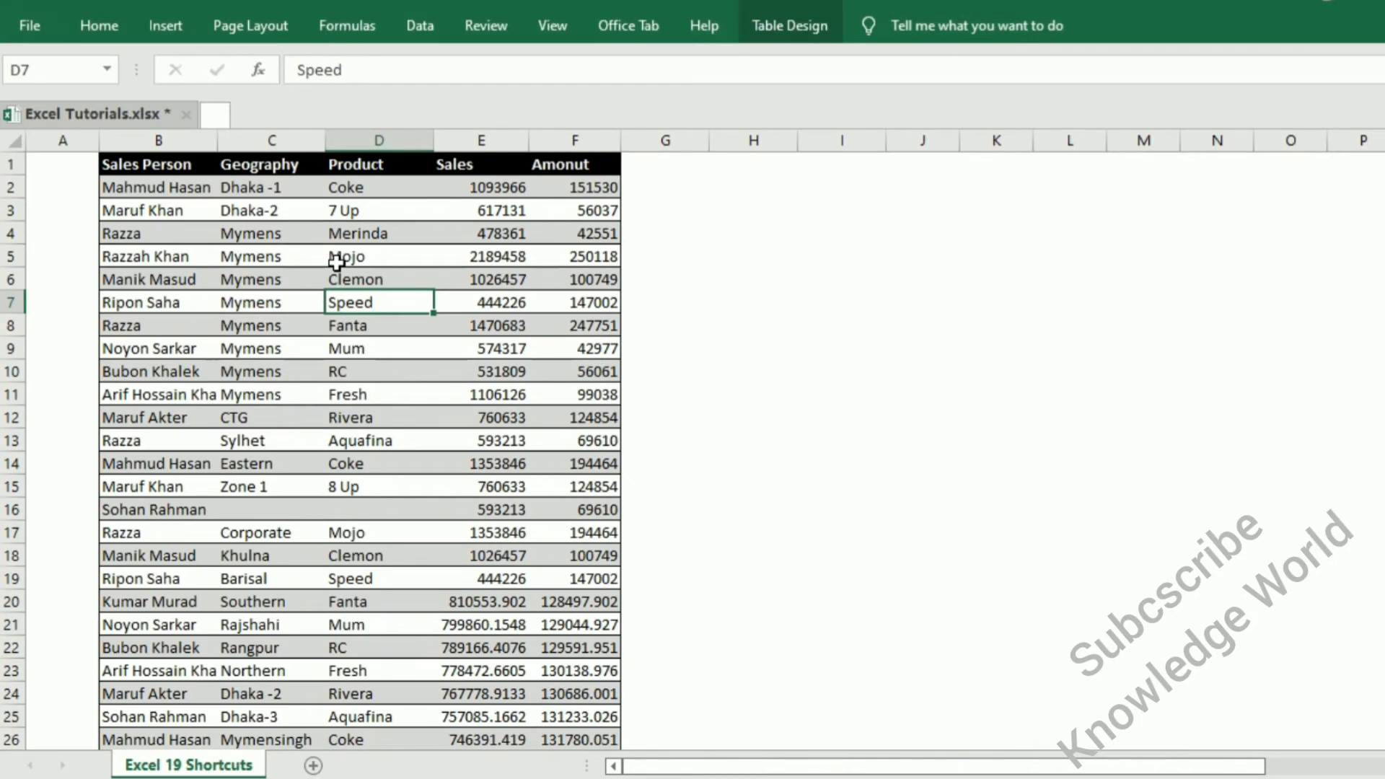
# Toggle the table's header filter buttons off and back on with Ctrl+Shift+L.
pyautogui.hotkey('ctrl', 'shift', 'l')
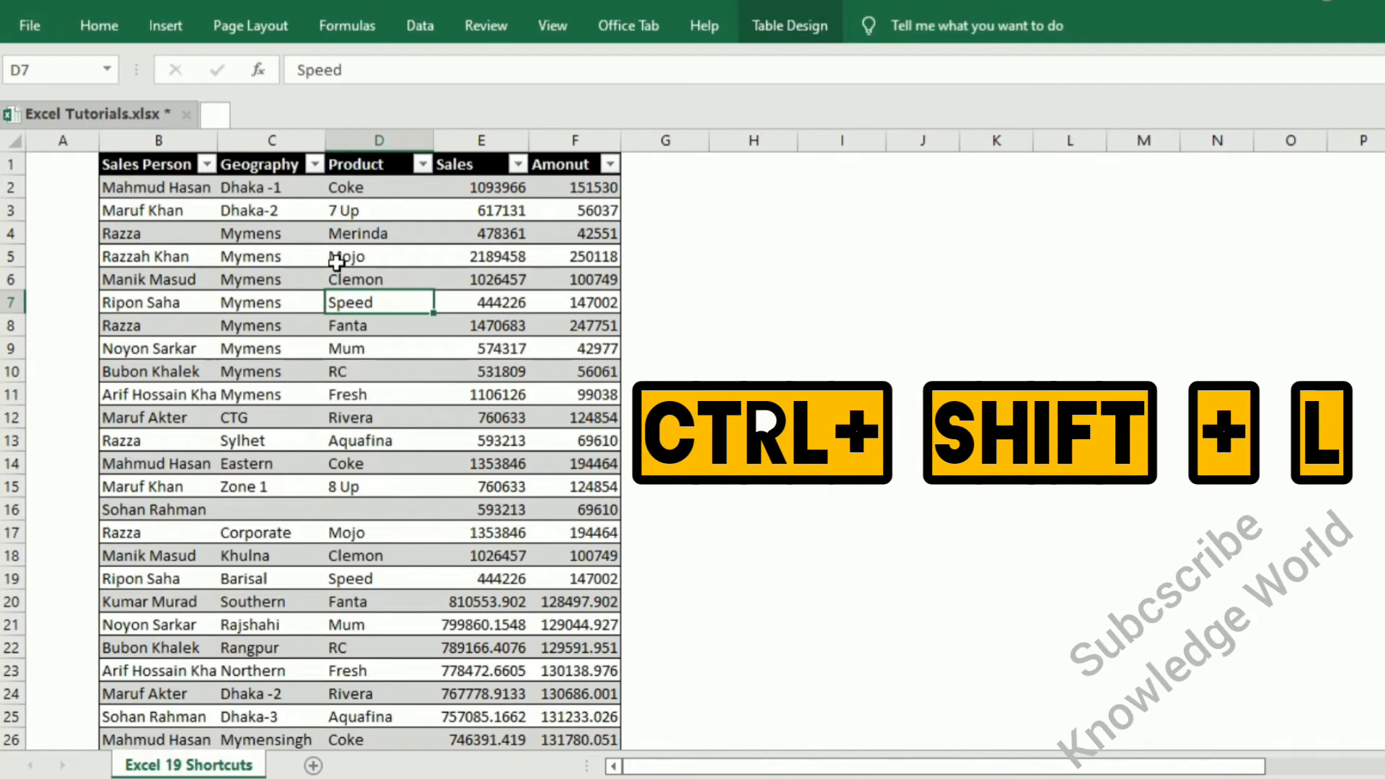
pyautogui.hotkey('ctrl', 'shift', 'l')
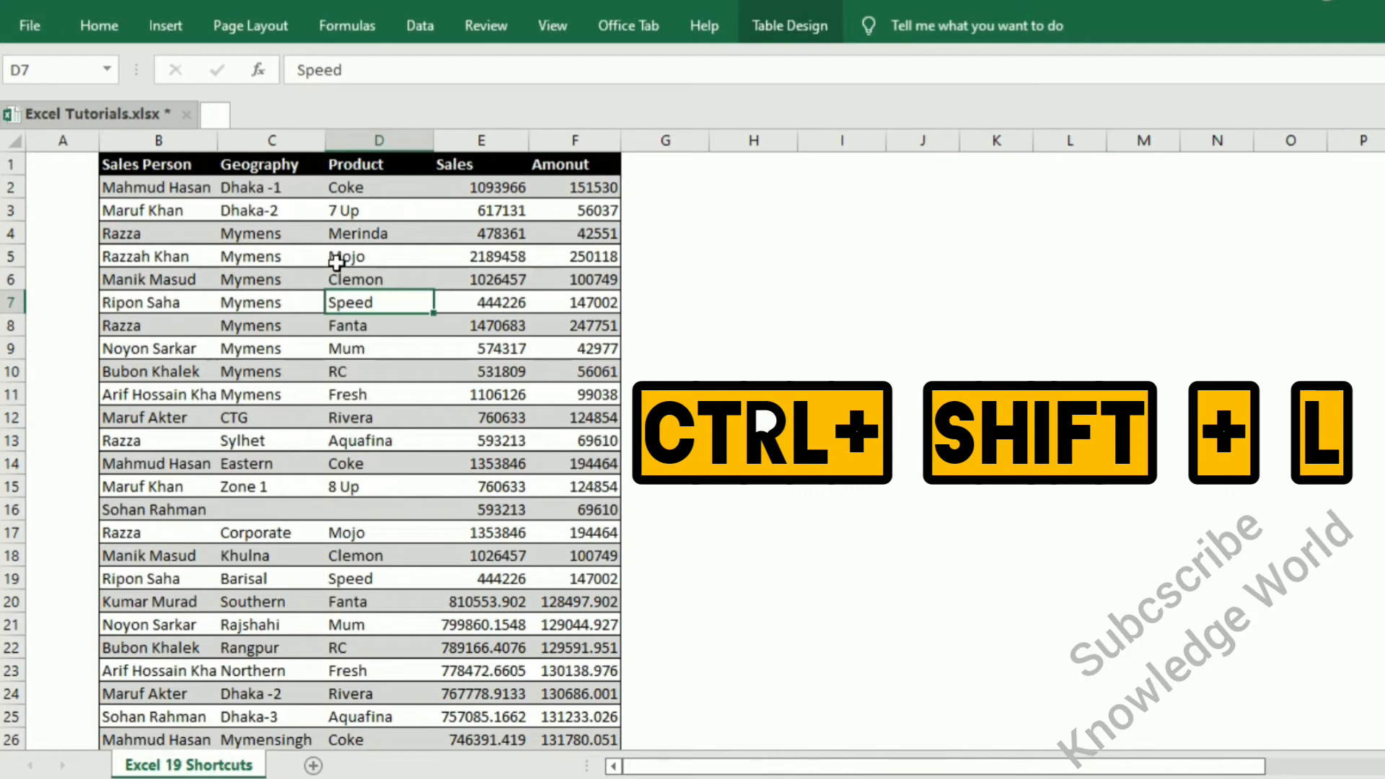
pyautogui.click(280, 359)
pyautogui.hotkey('ctrl', 'shift', 'l')
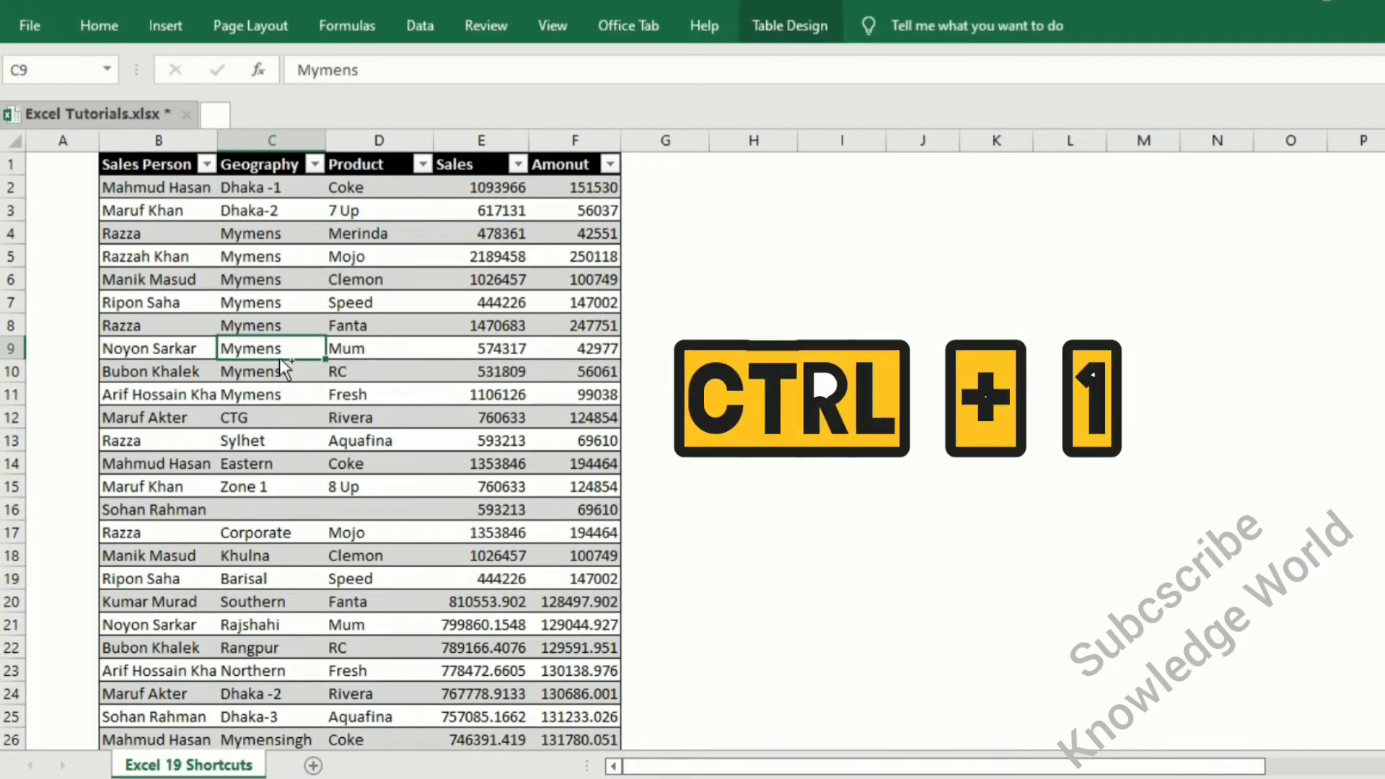
# Browse the Number, Currency and Custom formats for C9, cancel, and select the picture.
pyautogui.hotkey('ctrl', '1')
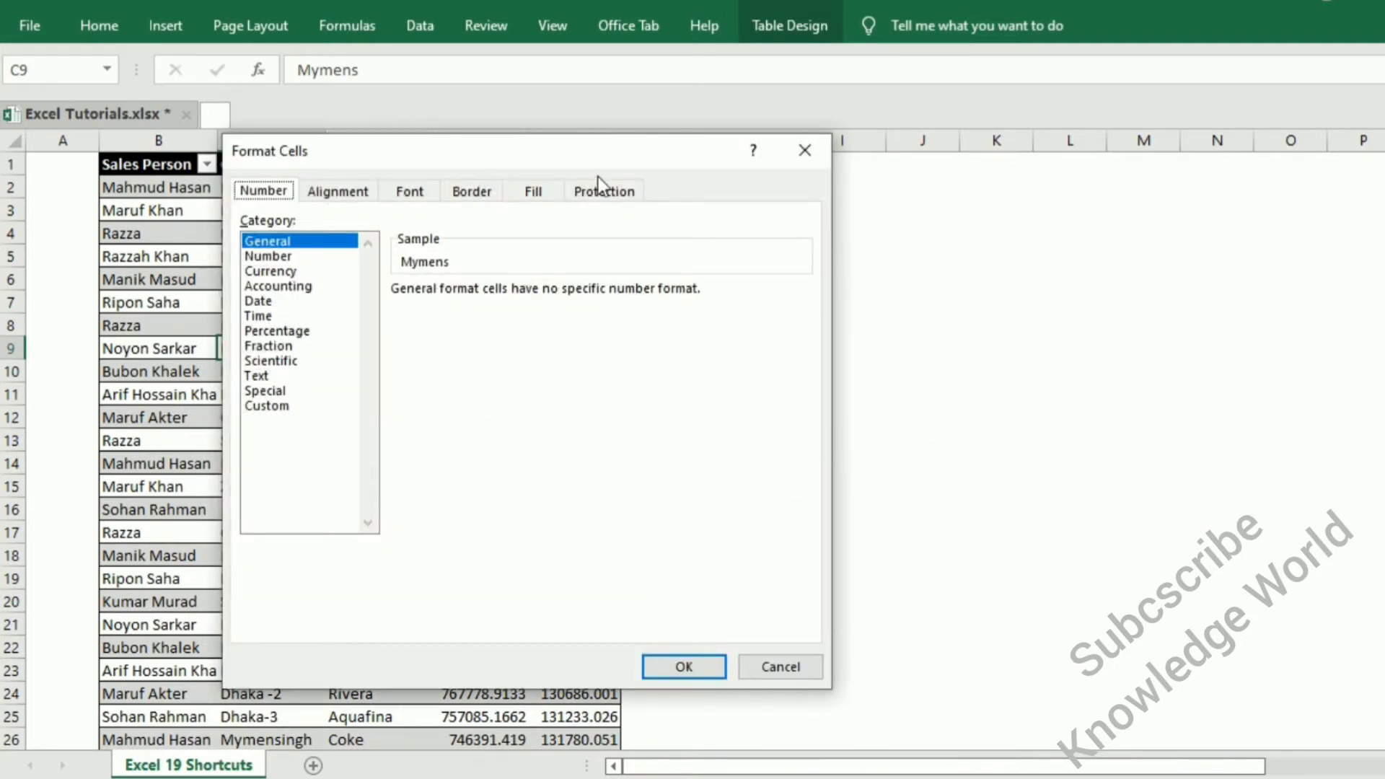
pyautogui.moveTo(598, 153); pyautogui.dragTo(678, 152)
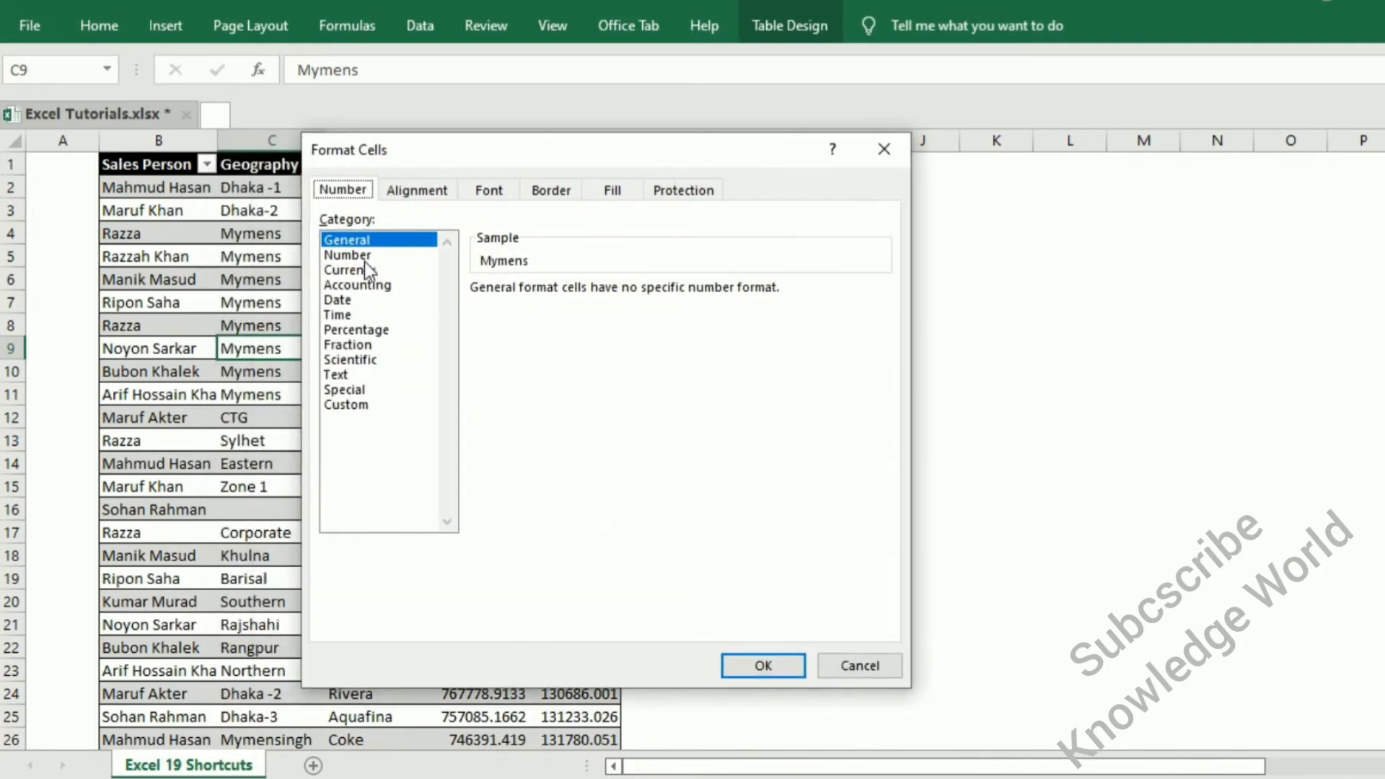
pyautogui.click(365, 256)
pyautogui.click(369, 271)
pyautogui.click(352, 405)
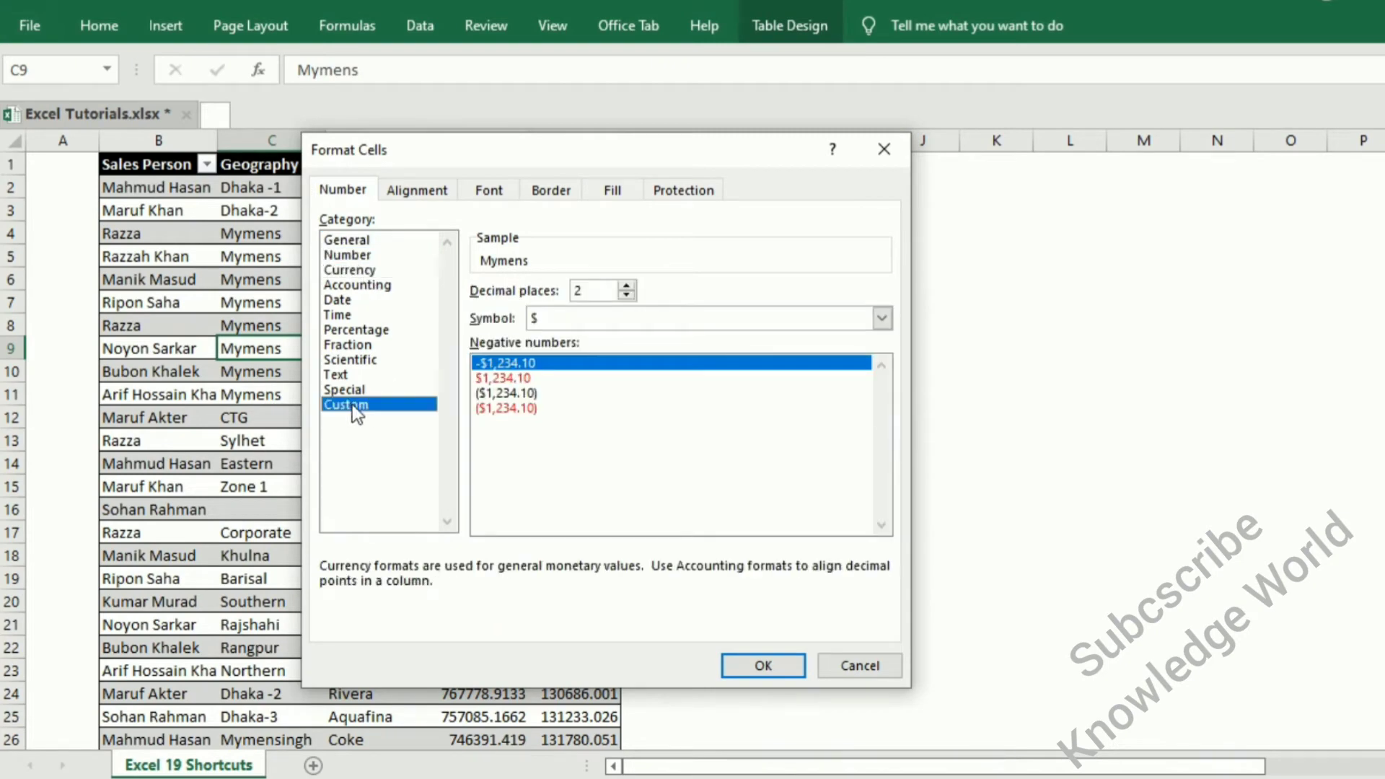
pyautogui.click(881, 152)
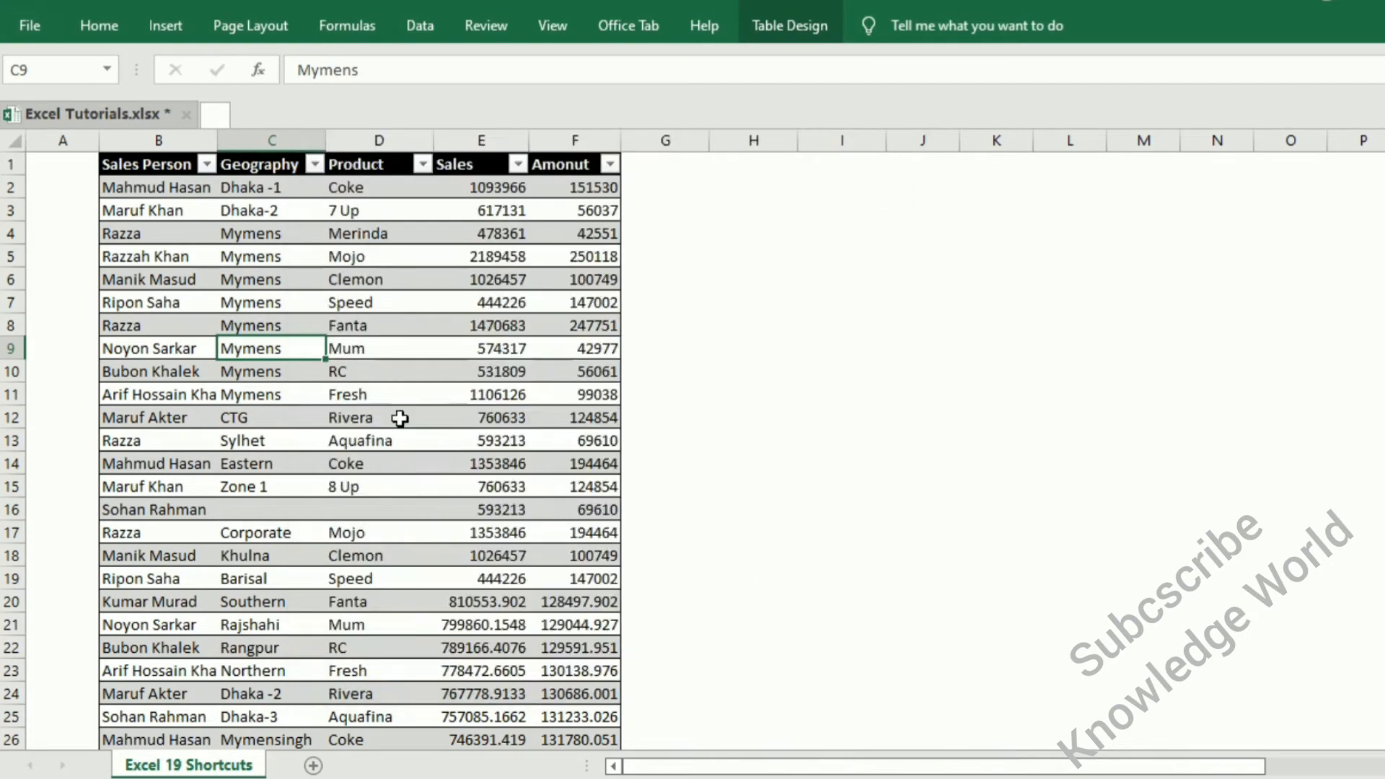
pyautogui.hscroll(7, 404, 400)
pyautogui.click(306, 257)
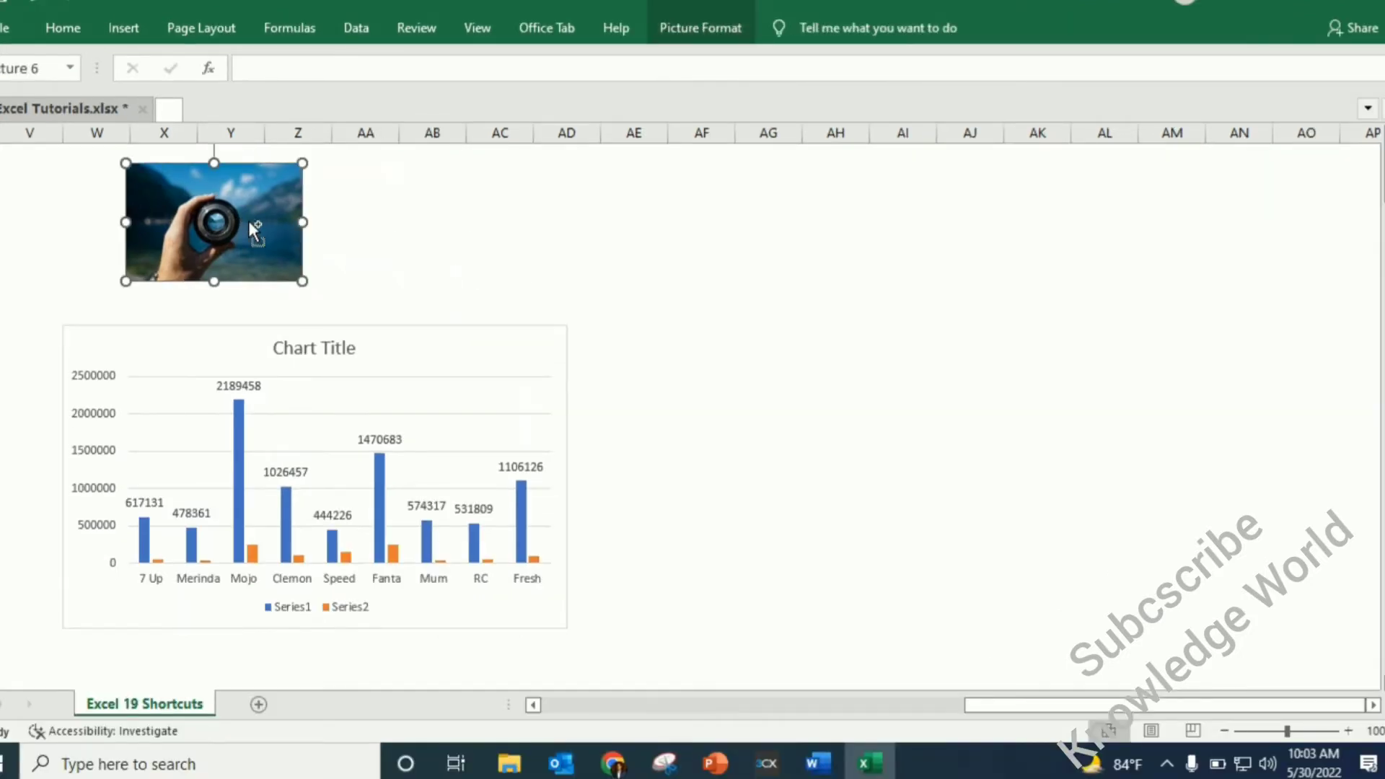
# Review the picture's Size & Properties and Picture settings in Format Picture, then close it.
pyautogui.hotkey('ctrl', '1')
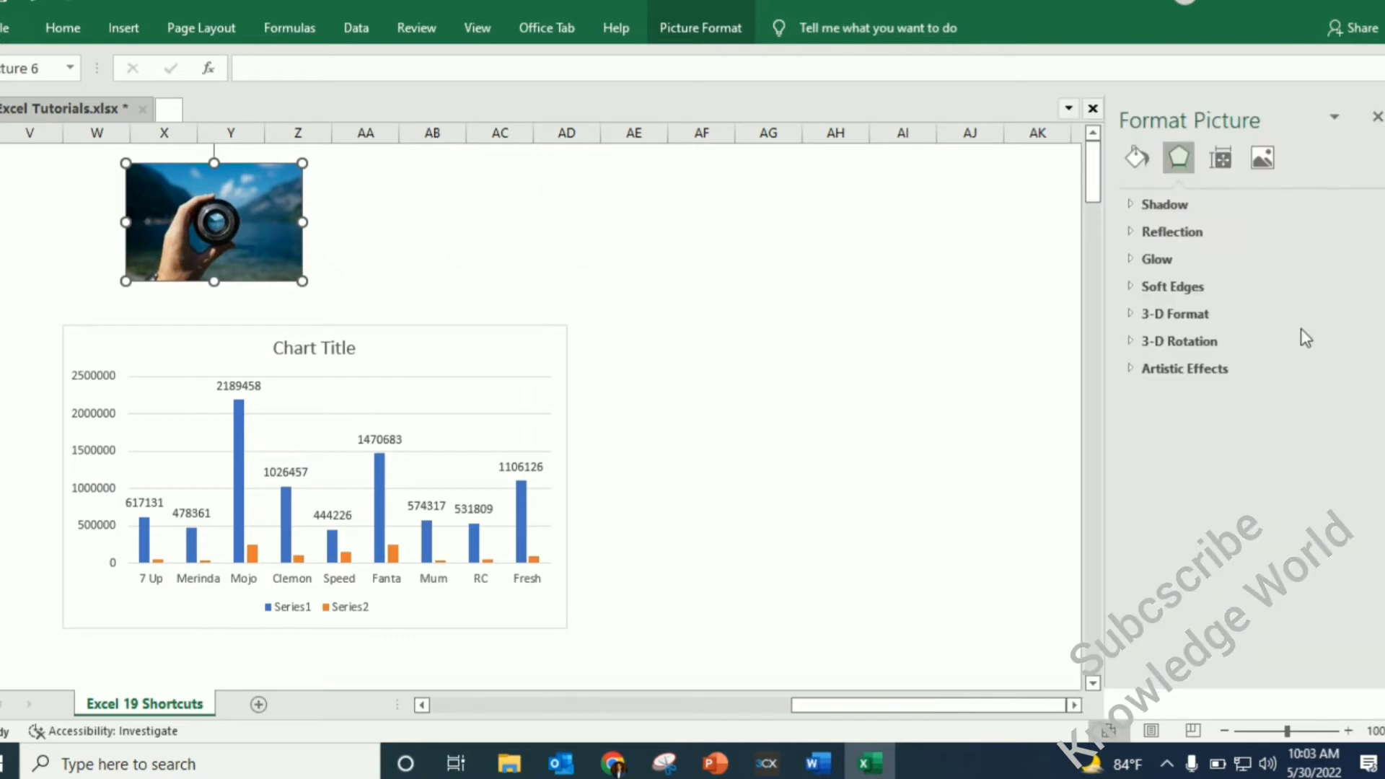
pyautogui.click(1222, 158)
pyautogui.click(1263, 158)
pyautogui.press('Escape')
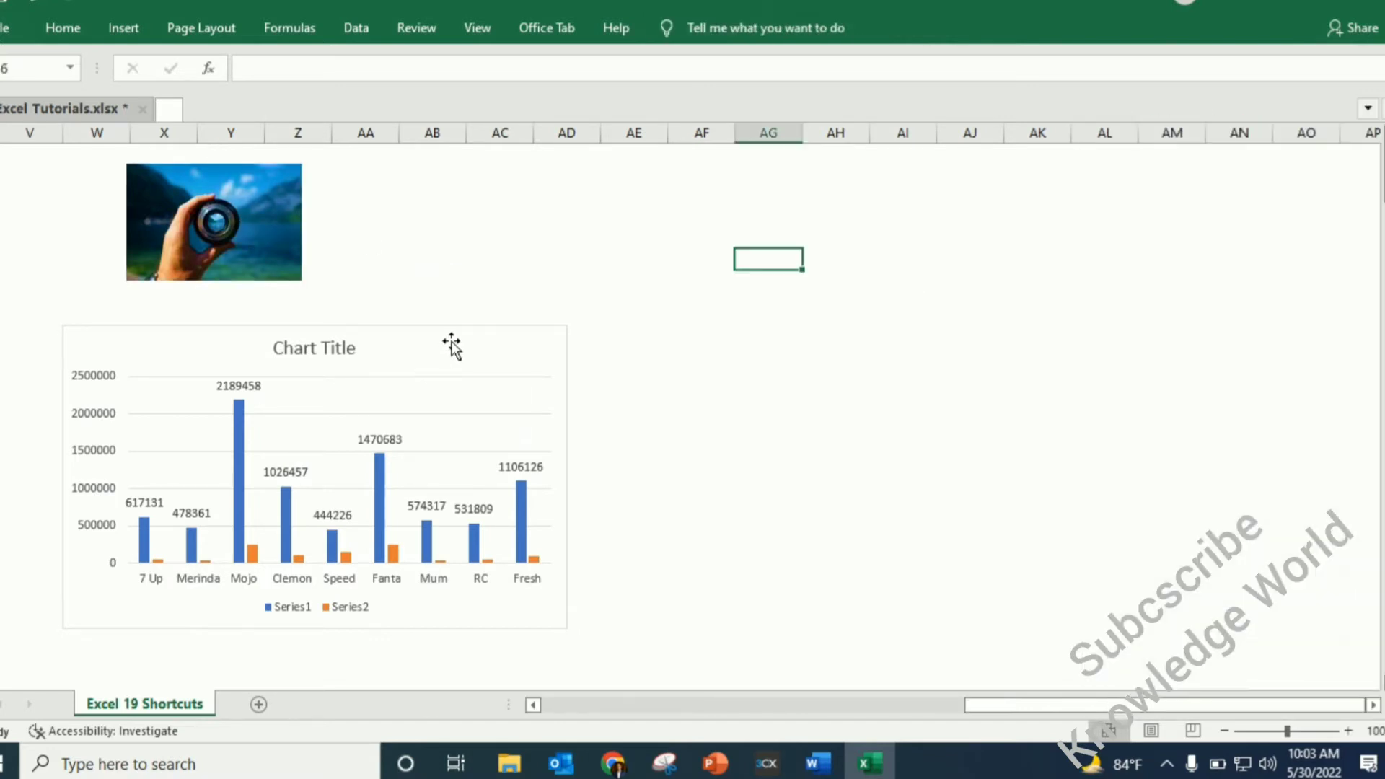
# Inspect the sales chart's Size and Properties, Effects, and Fill & Line settings.
pyautogui.click(452, 346)
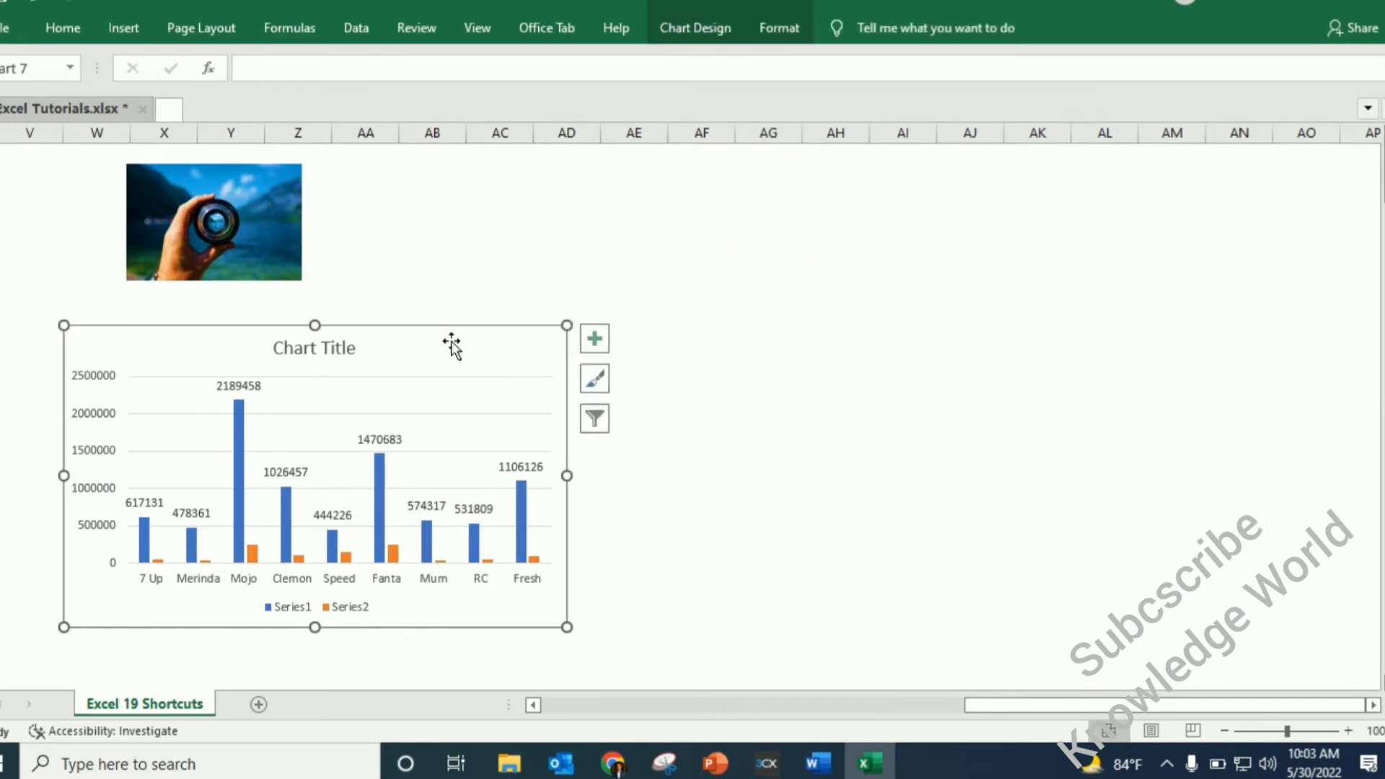
pyautogui.hotkey('ctrl', '1')
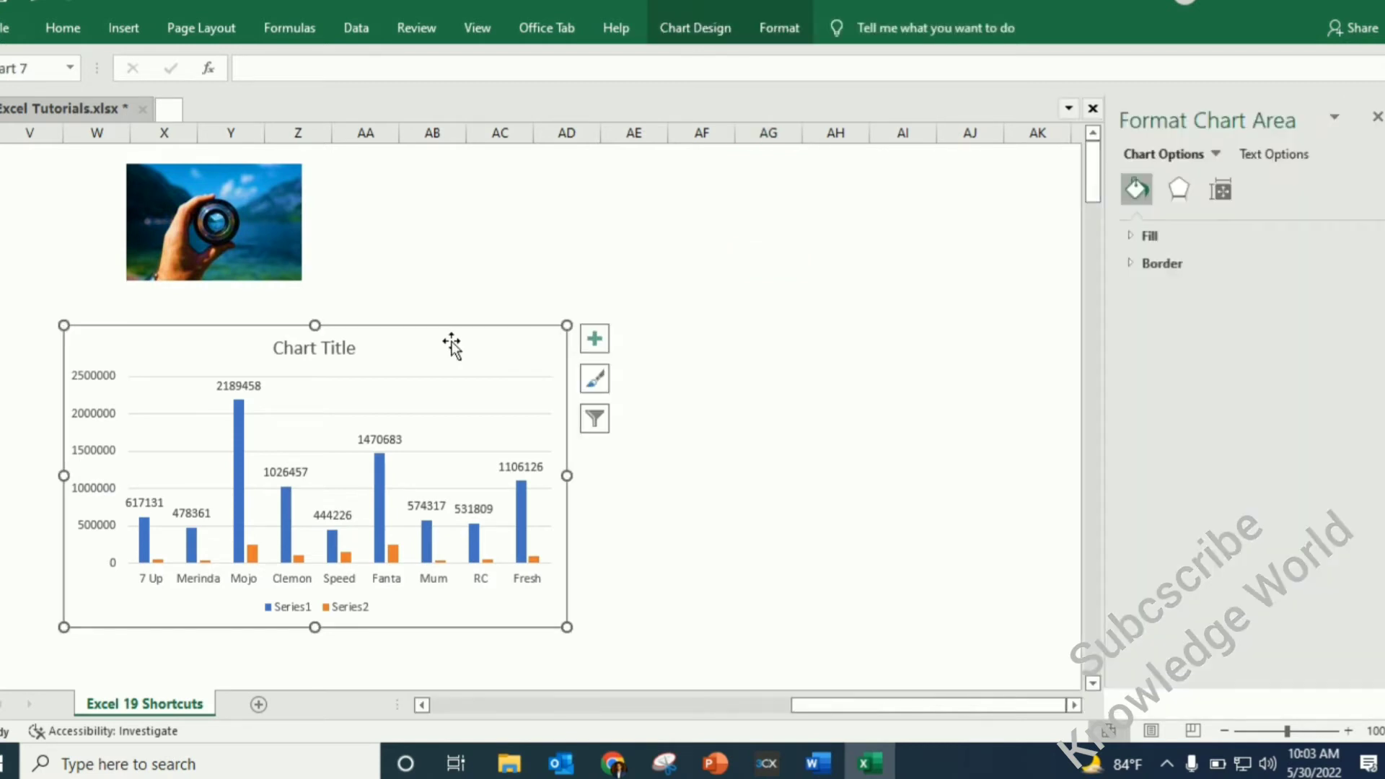
pyautogui.click(1221, 189)
pyautogui.click(1136, 262)
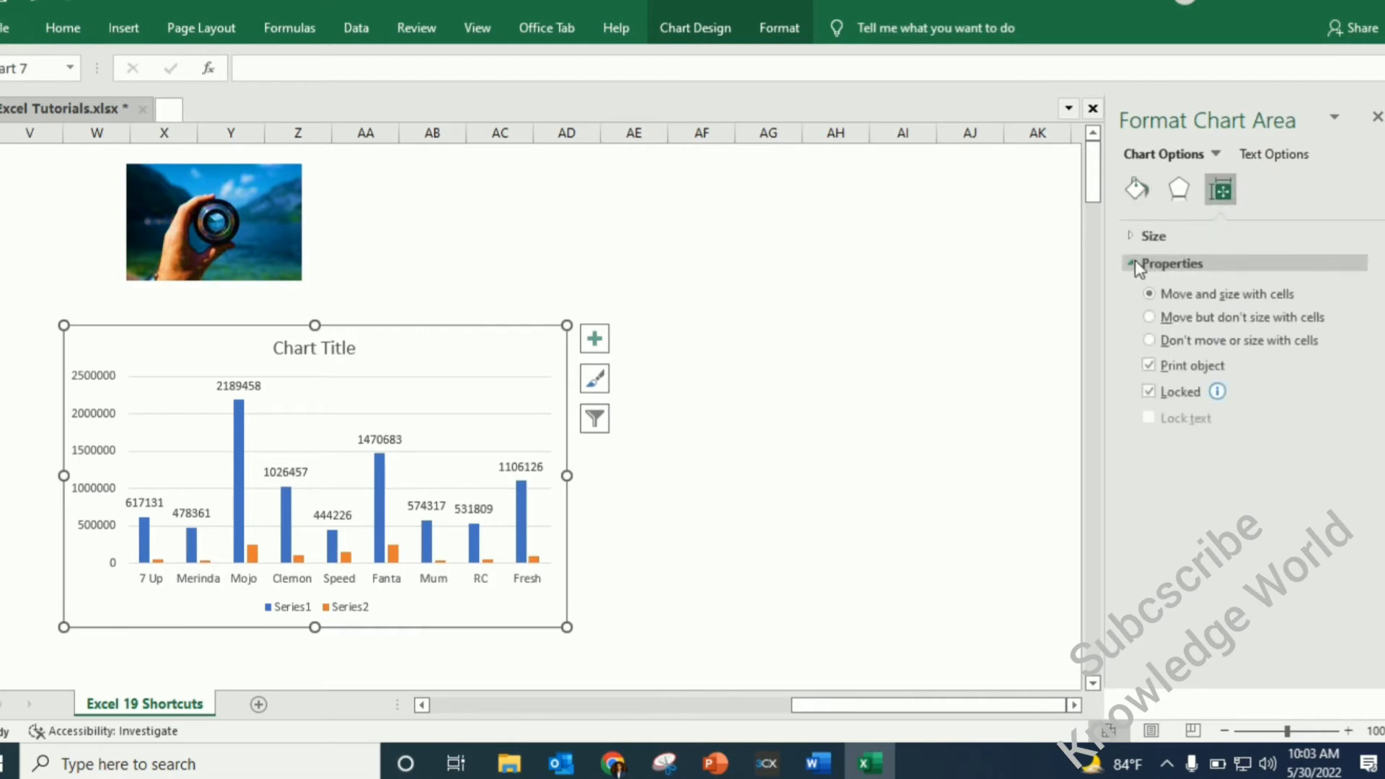
pyautogui.click(1138, 238)
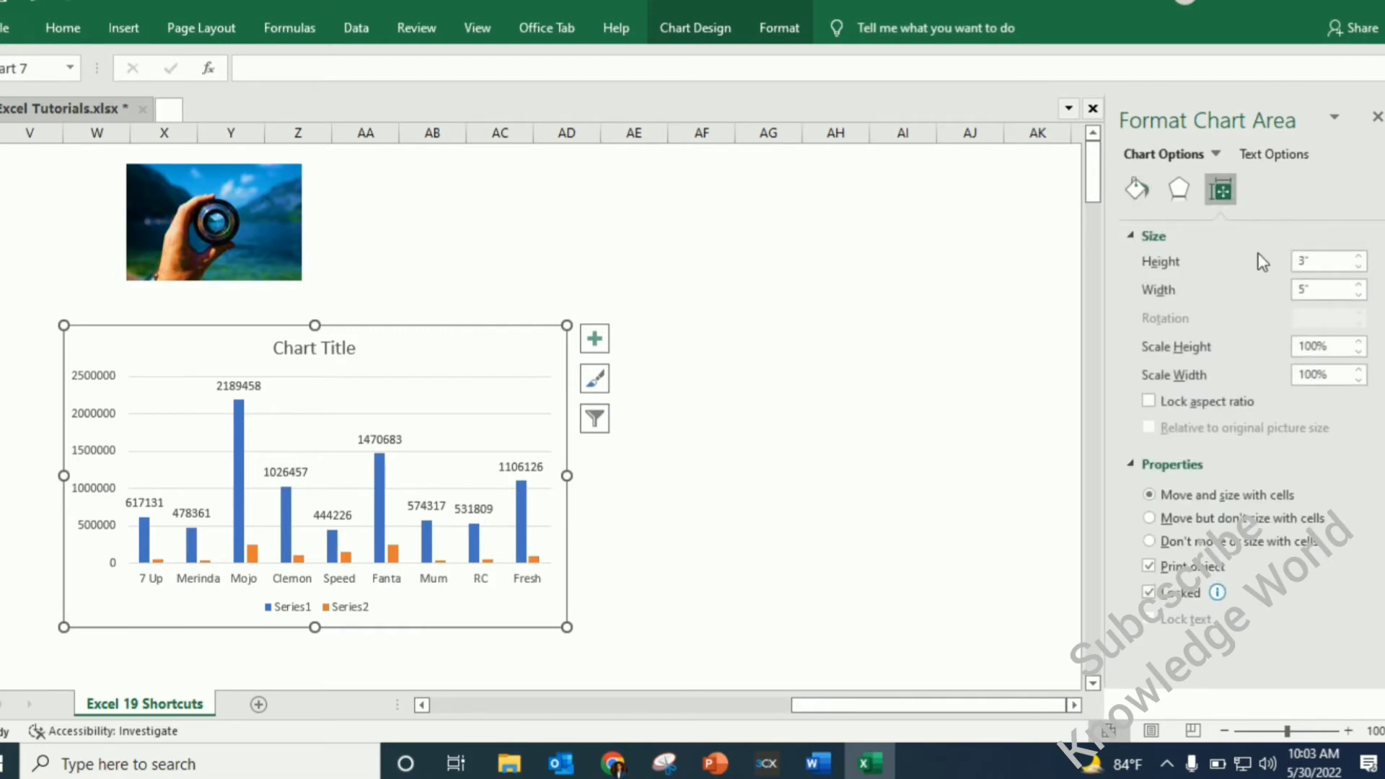
pyautogui.click(1179, 189)
pyautogui.click(1137, 189)
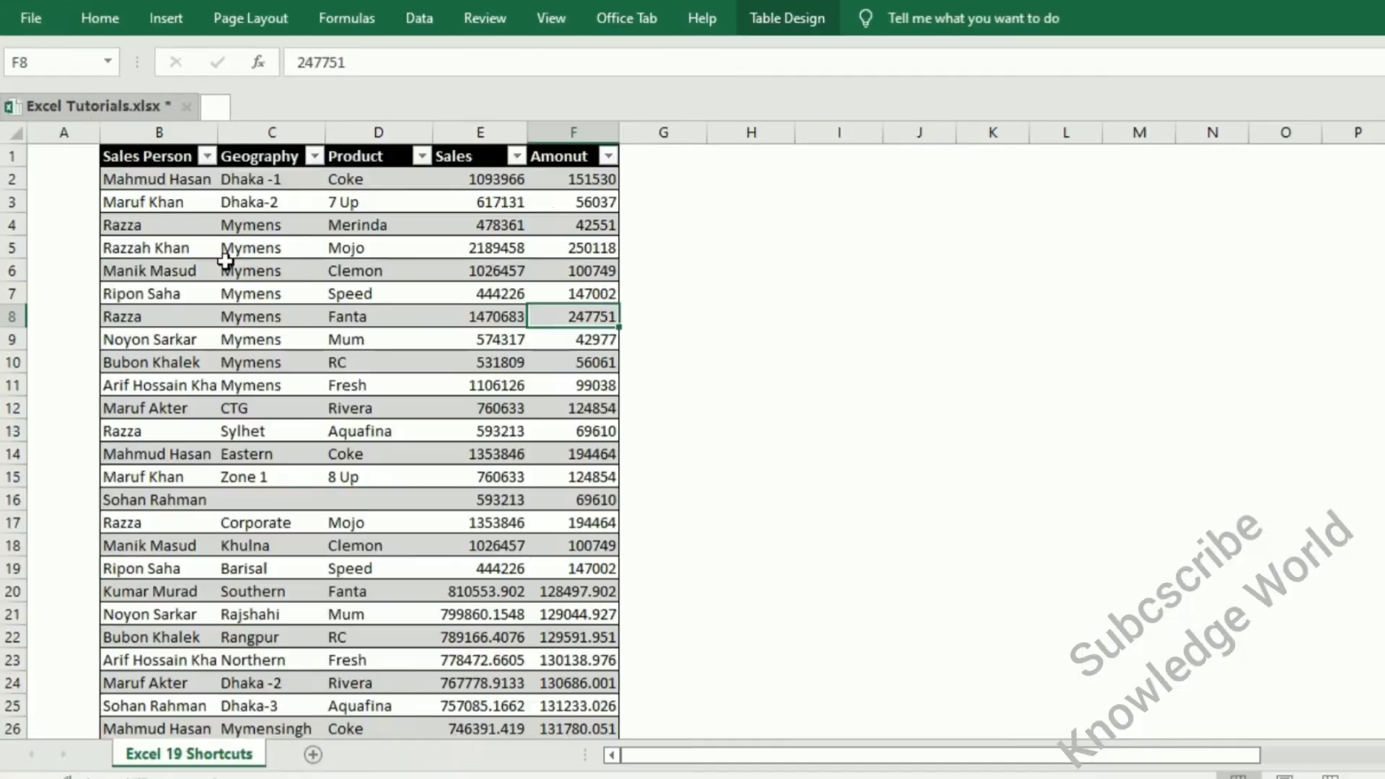
# From the names in B2:B5, enter the initials MH, MK, R and RK into G2:G5.
pyautogui.keyDown('shift'); pyautogui.click(457, 262); pyautogui.keyUp('shift')
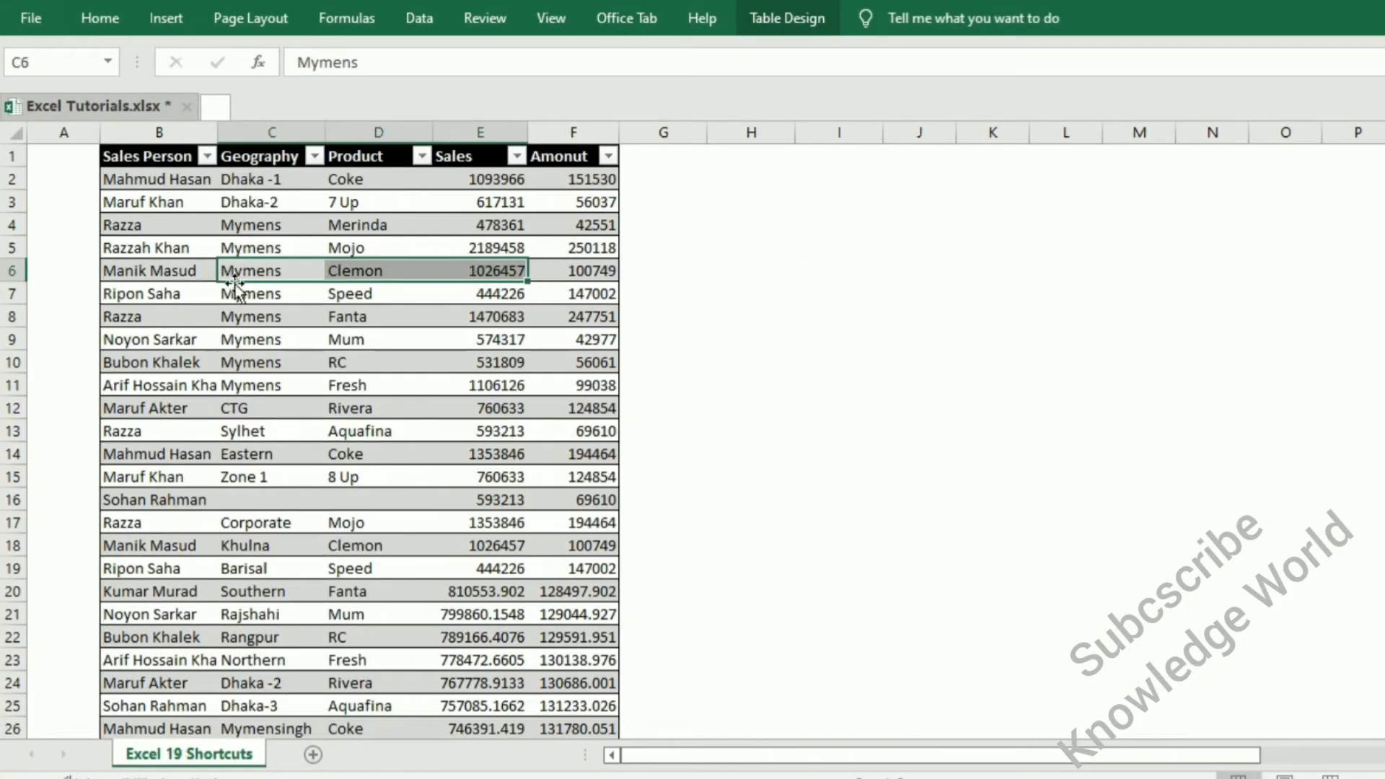
pyautogui.moveTo(166, 179); pyautogui.dragTo(505, 408)
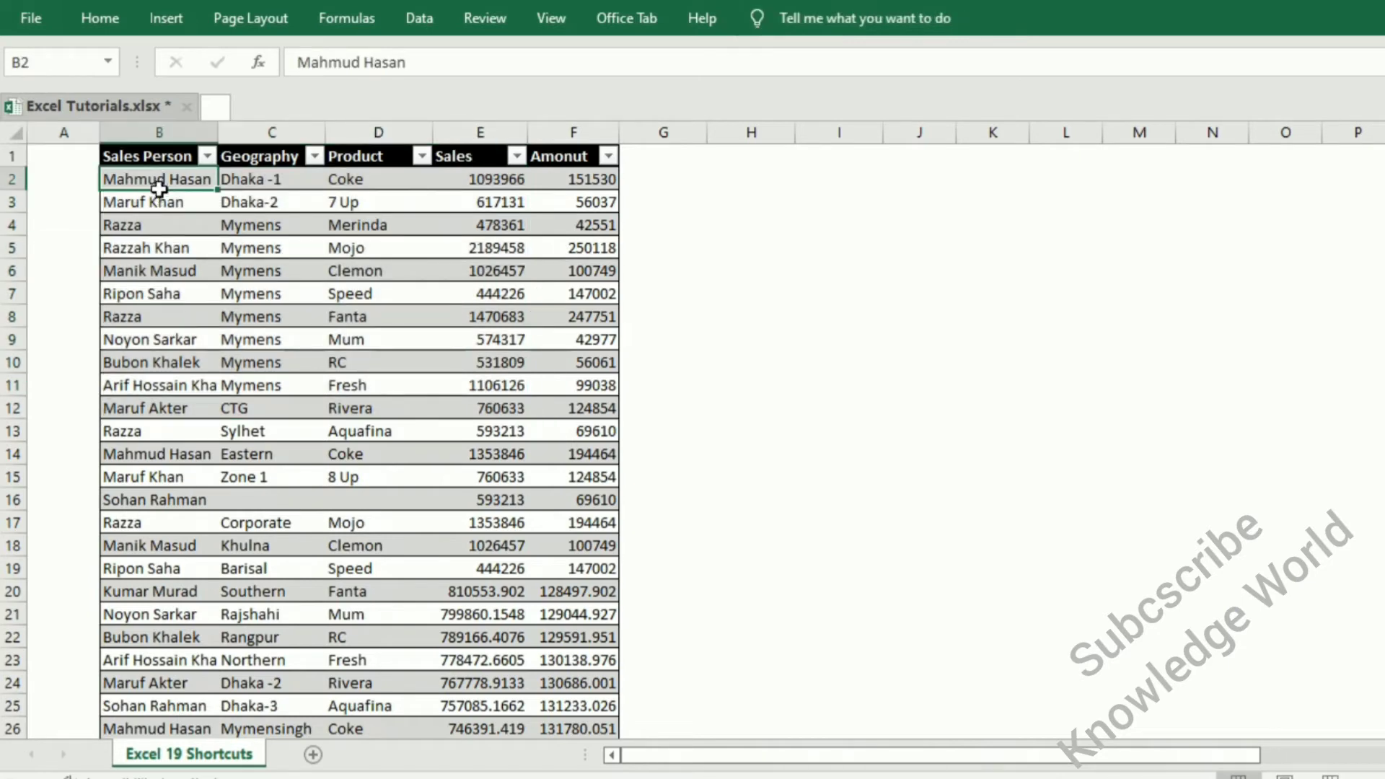
pyautogui.moveTo(154, 181); pyautogui.dragTo(166, 246)
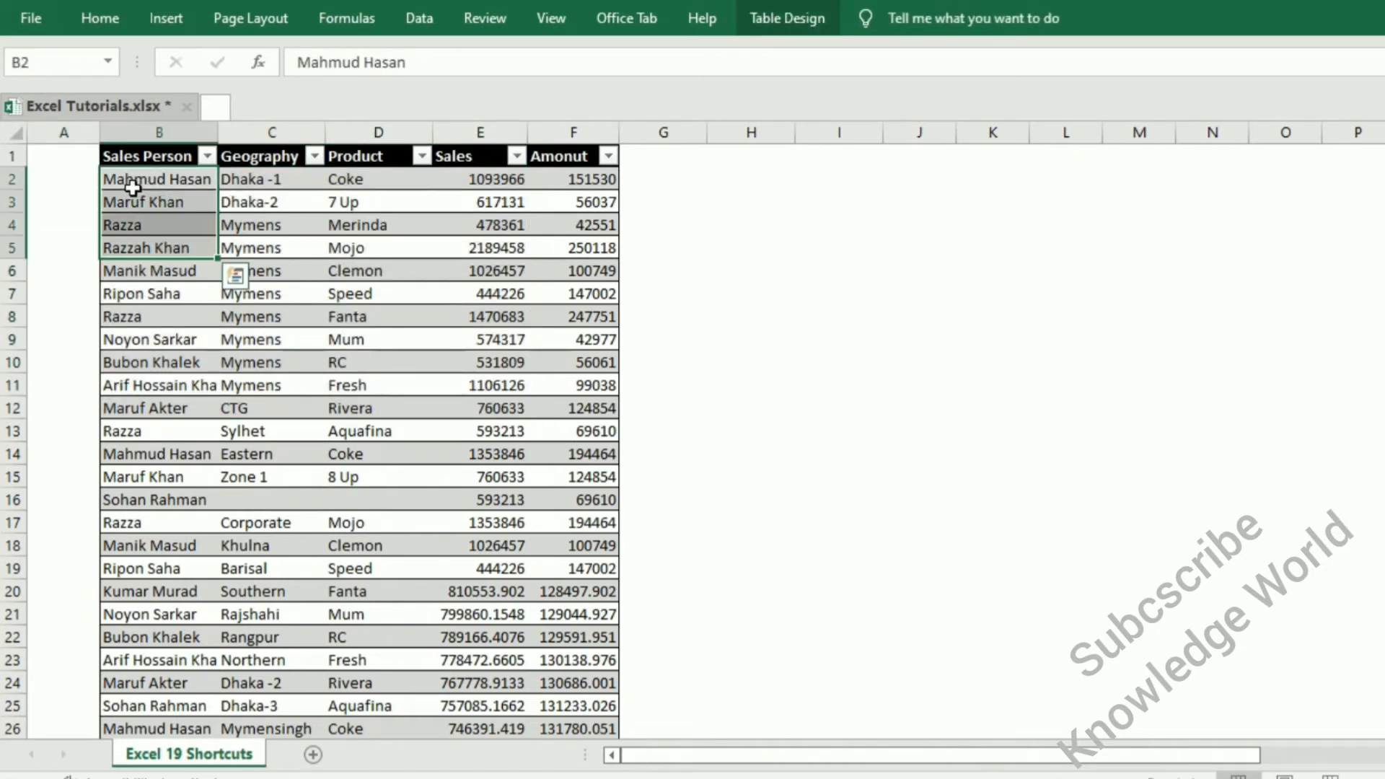
pyautogui.click(653, 189)
pyautogui.write('M')
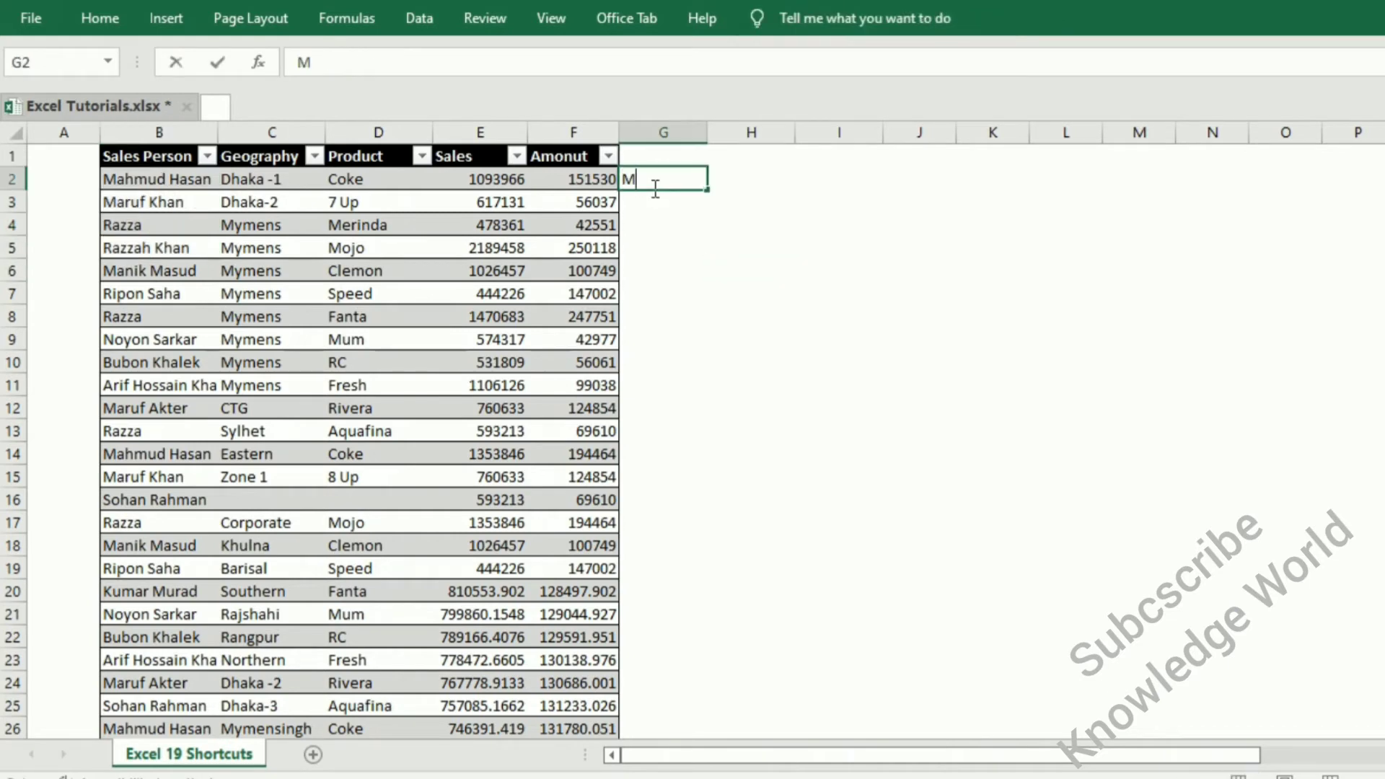
pyautogui.write('H')
pyautogui.press('Return')
pyautogui.write('MK')
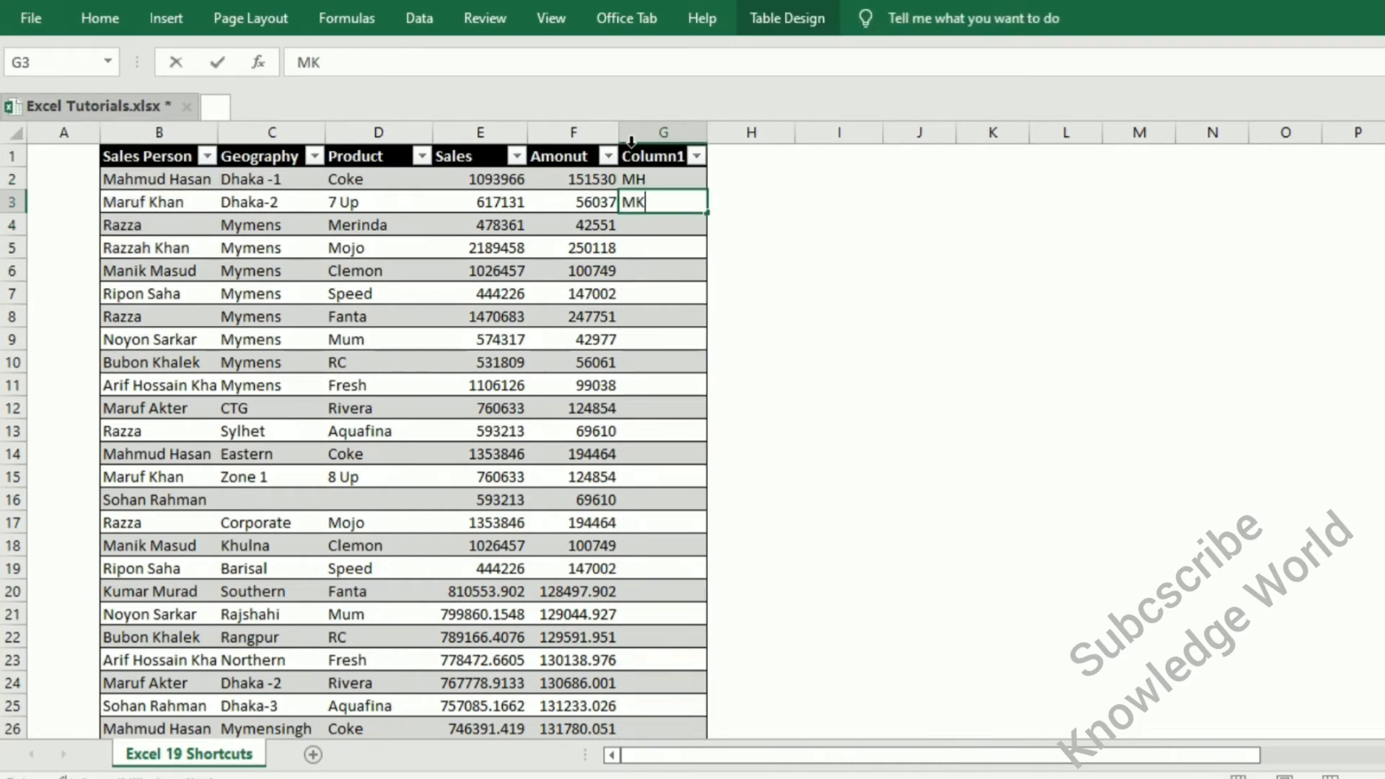
pyautogui.press('Return')
pyautogui.write('R')
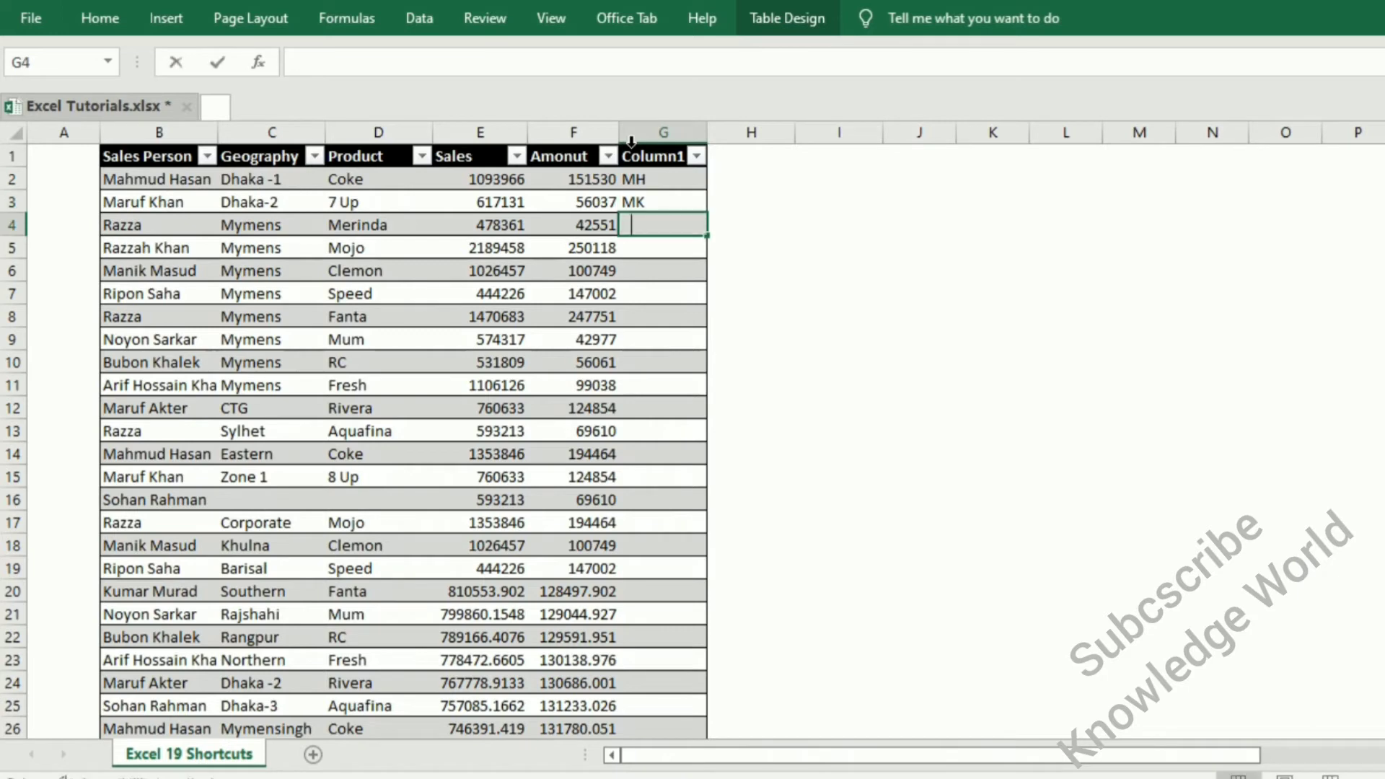
pyautogui.press('Return')
pyautogui.write('RK')
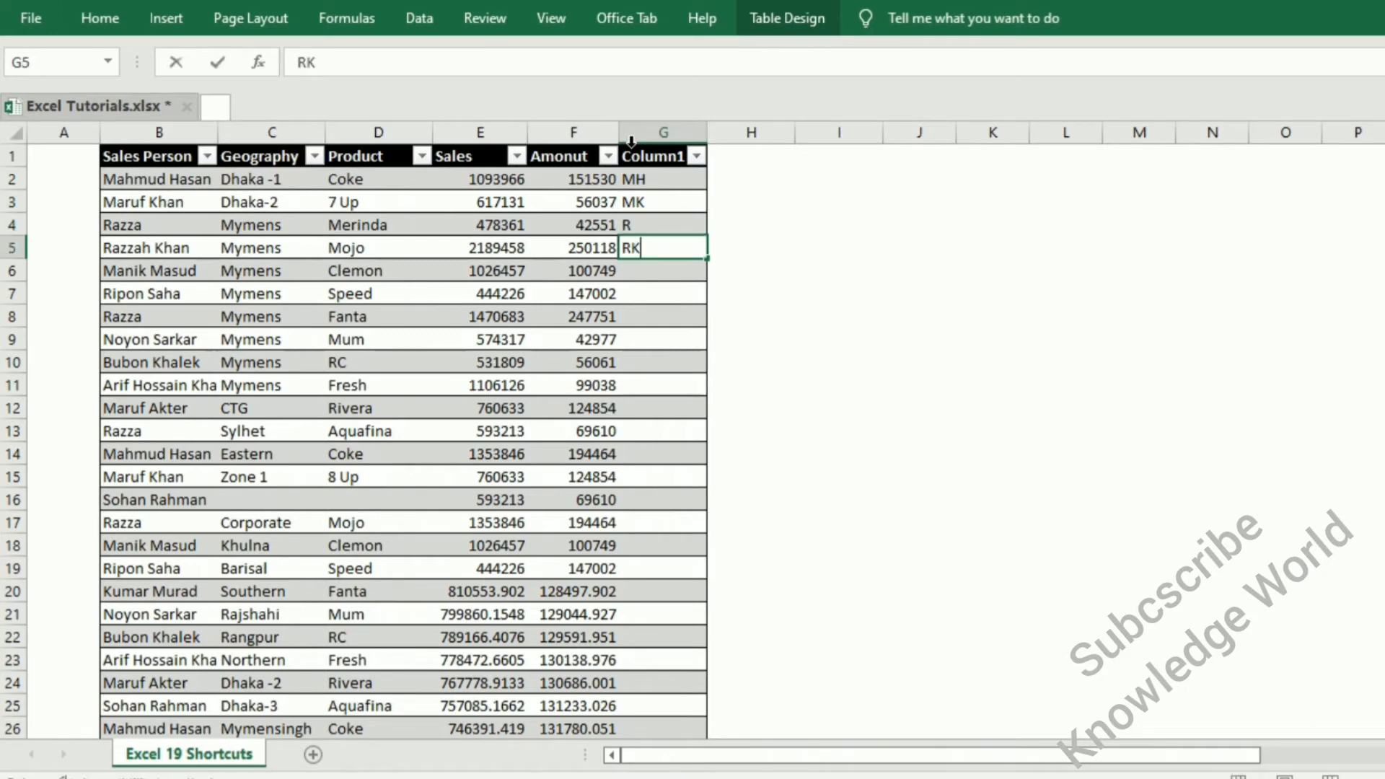
pyautogui.click(646, 334)
# Flash Fill the remaining initials from G6 down with Ctrl+E, then check G14:G23.
pyautogui.click(654, 277)
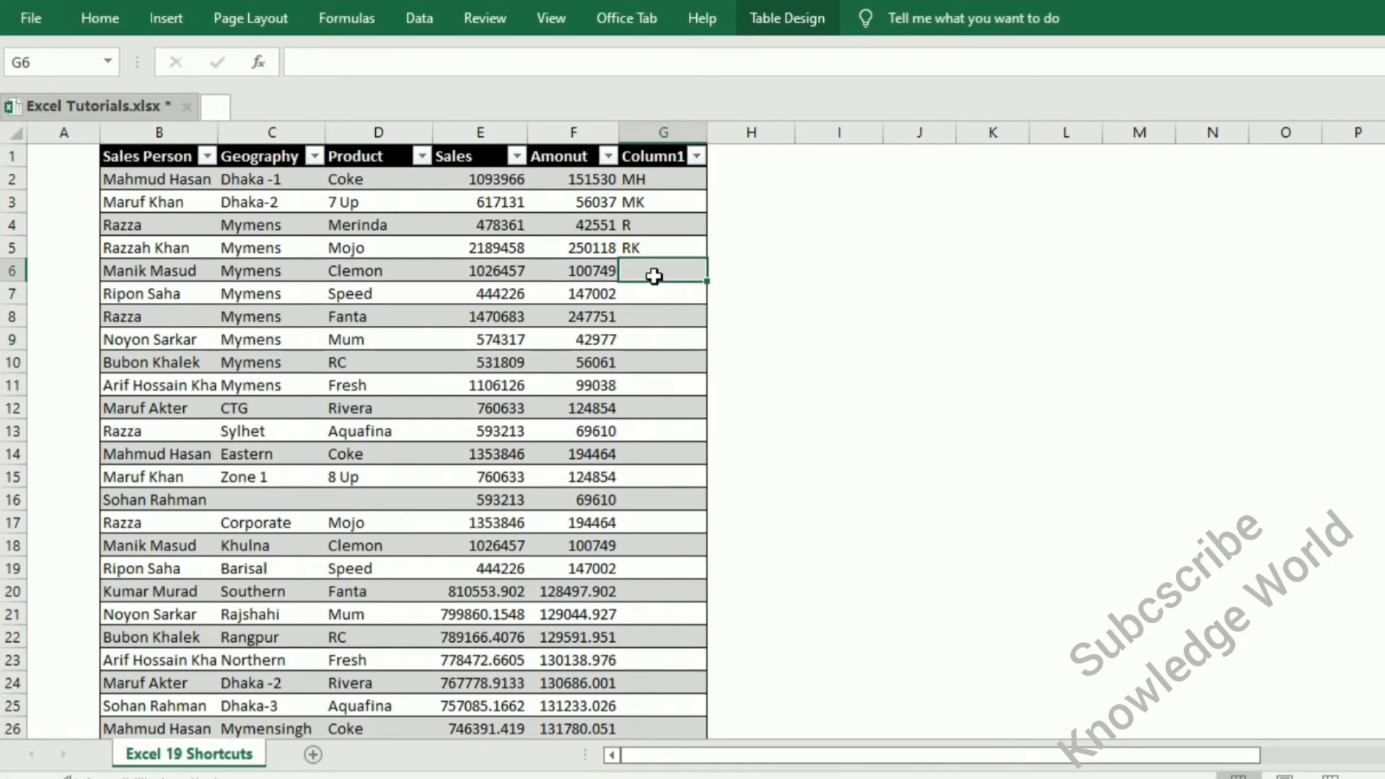
pyautogui.hotkey('ctrl', 'e')
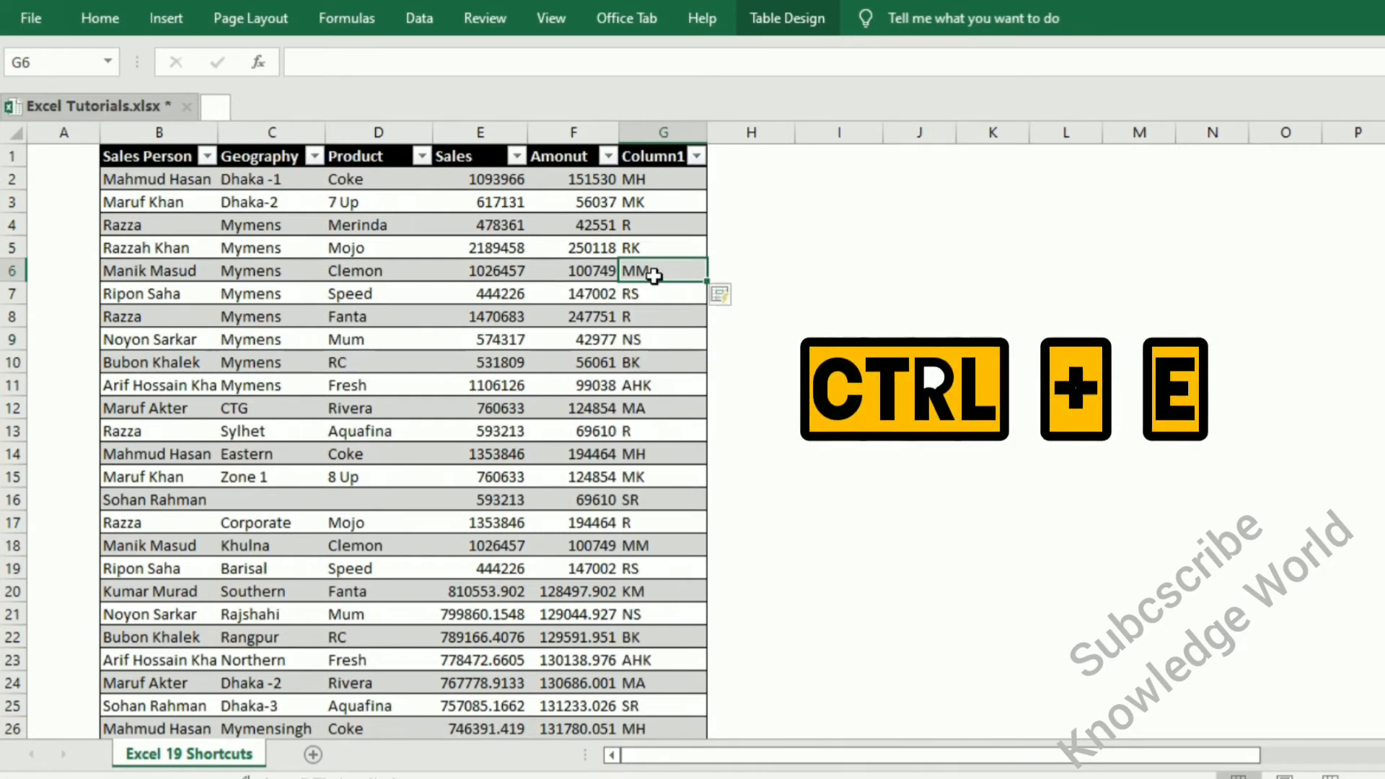
pyautogui.scroll(-1, 150, 432)
pyautogui.scroll(-1, 150, 432)
pyautogui.click(141, 393)
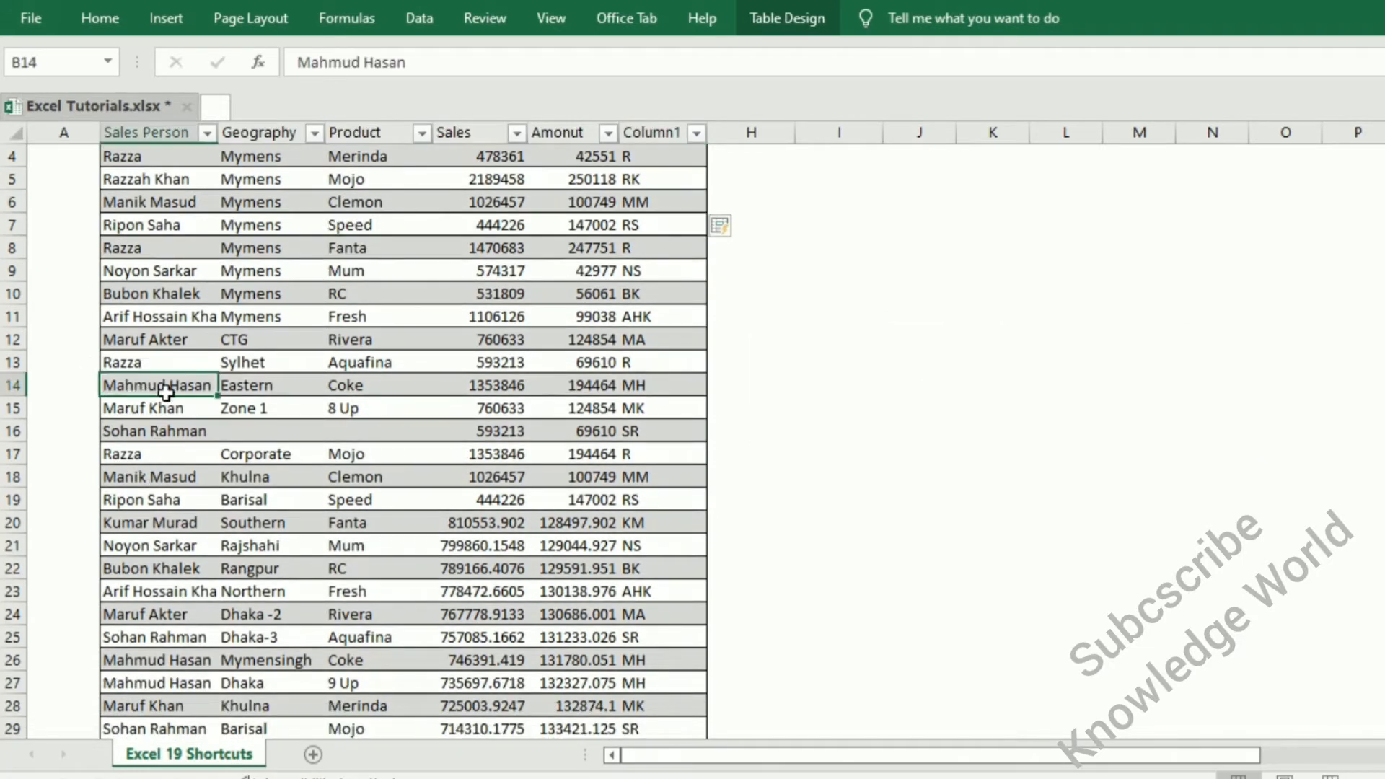
pyautogui.click(140, 361)
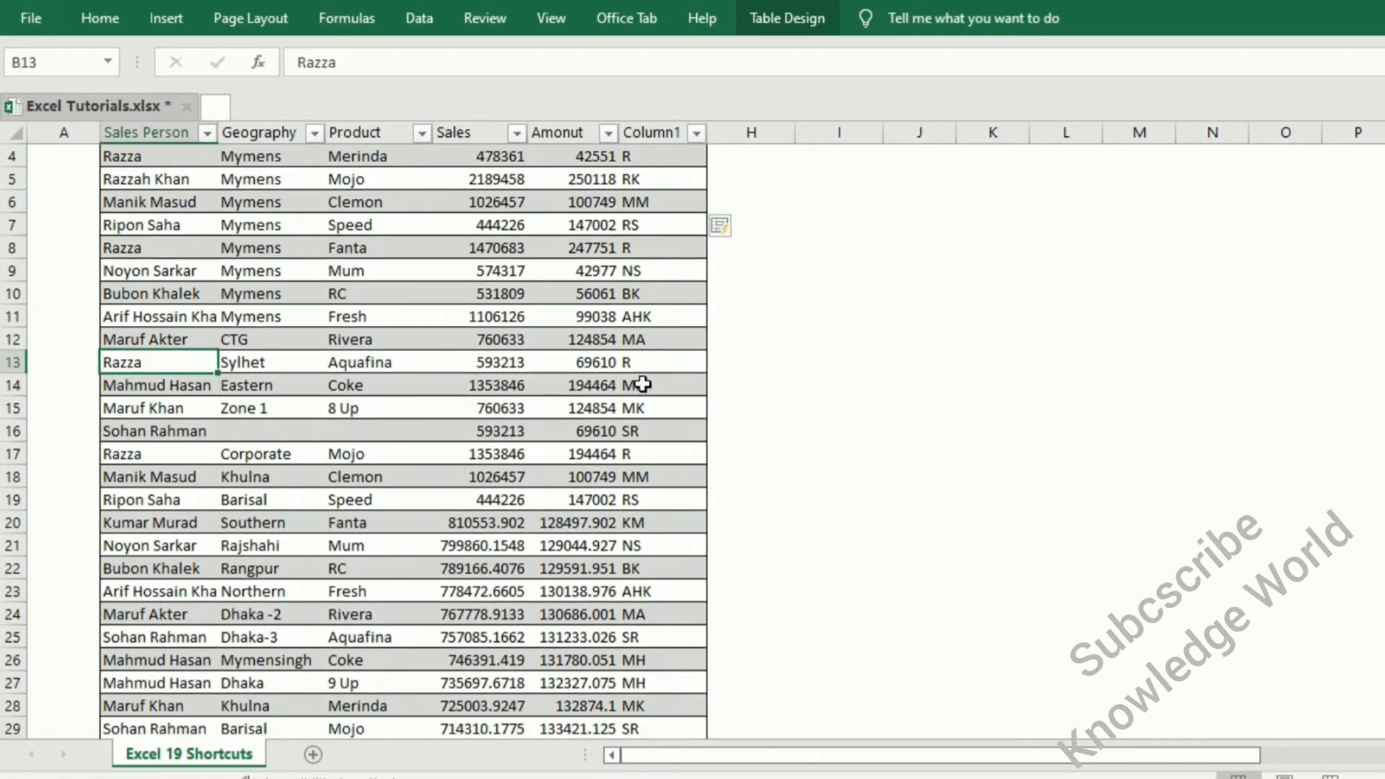
pyautogui.moveTo(641, 384); pyautogui.dragTo(659, 588)
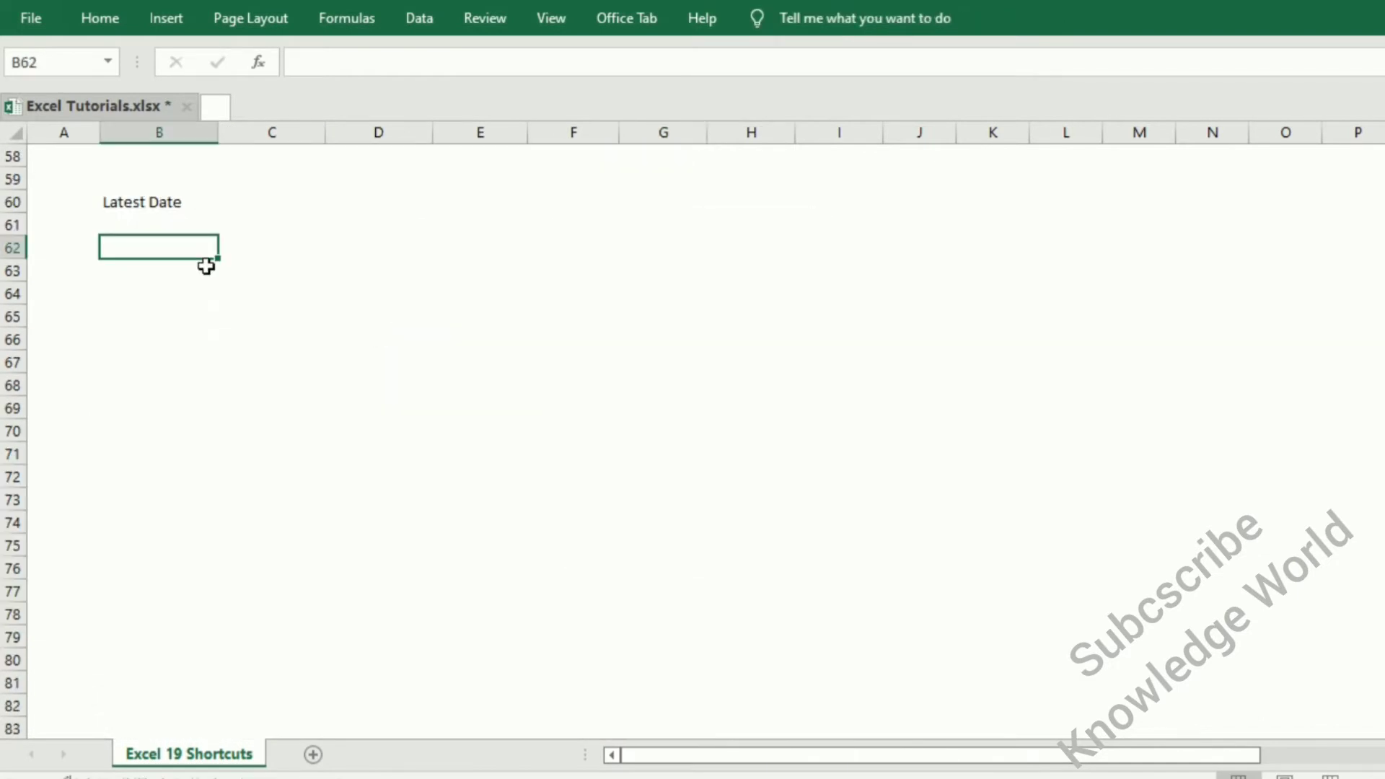
# Enter today's date as a static stamp in B62 and as =TODAY() in B63.
pyautogui.hotkey('ctrl', ';')
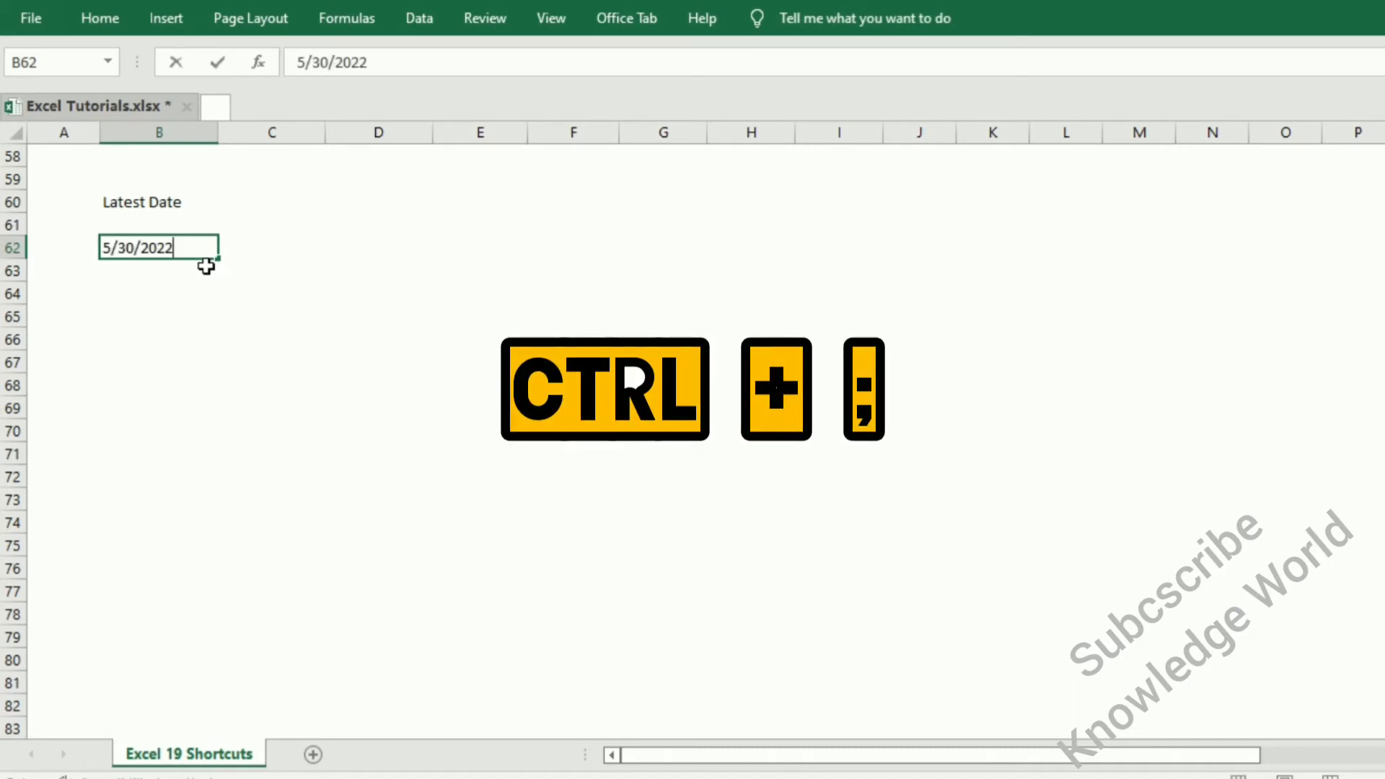
pyautogui.press('Return')
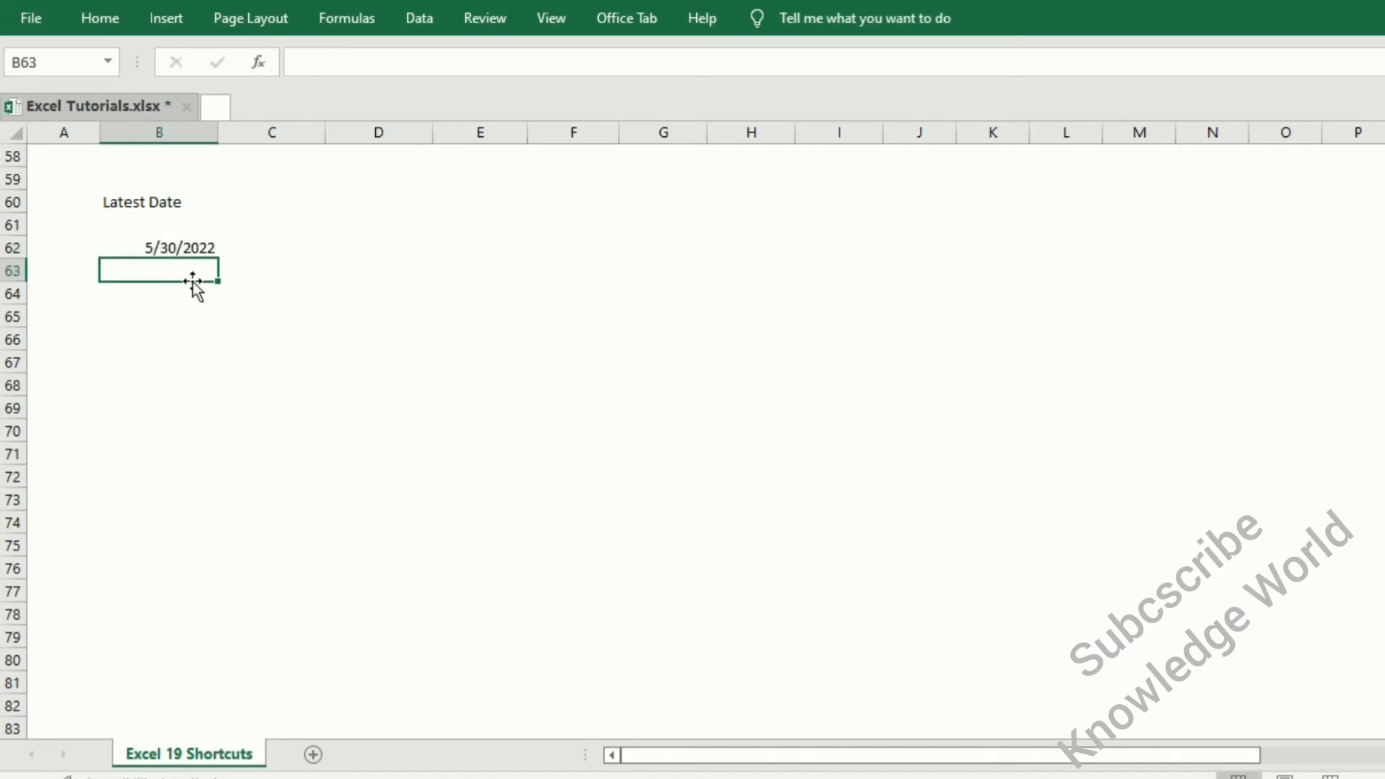
pyautogui.write('=')
pyautogui.write('tod')
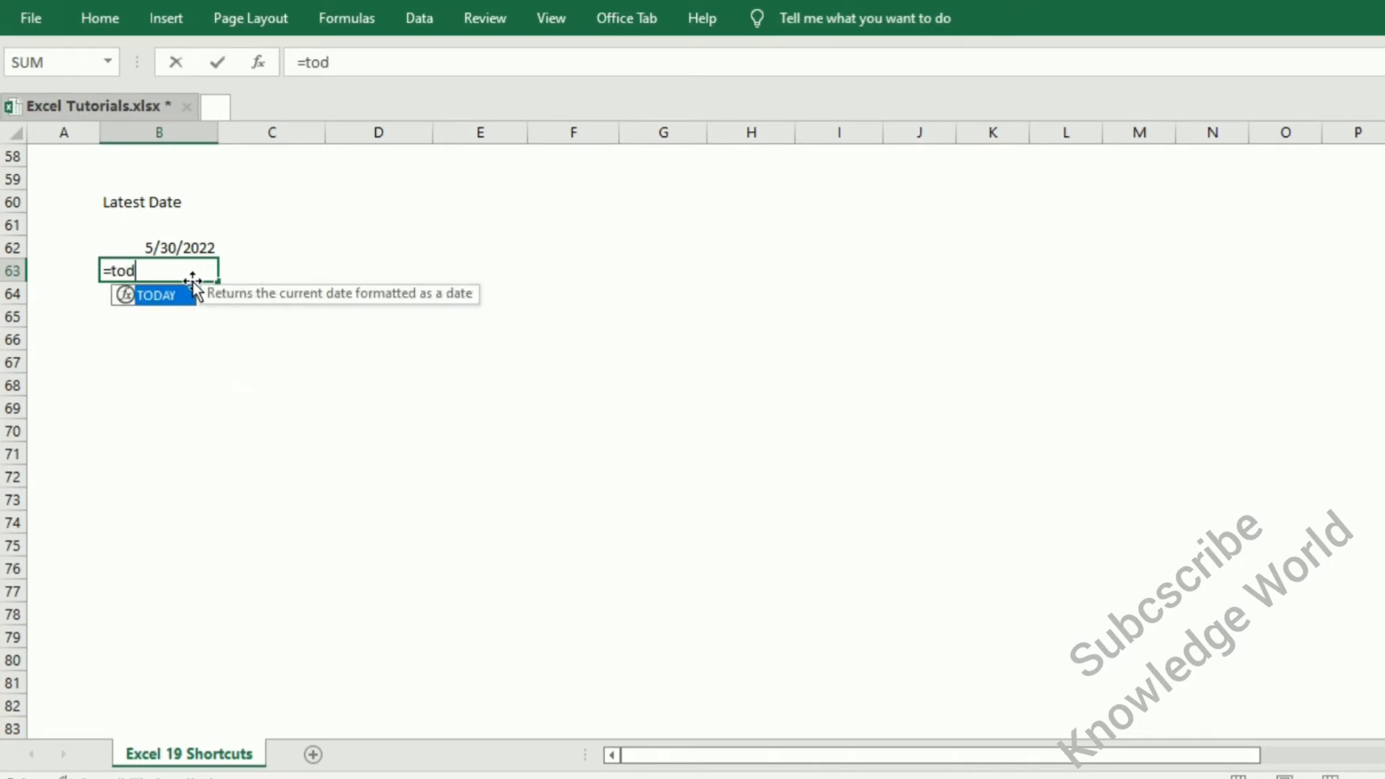
pyautogui.write('a')
pyautogui.press('Tab')
pyautogui.press('Return')
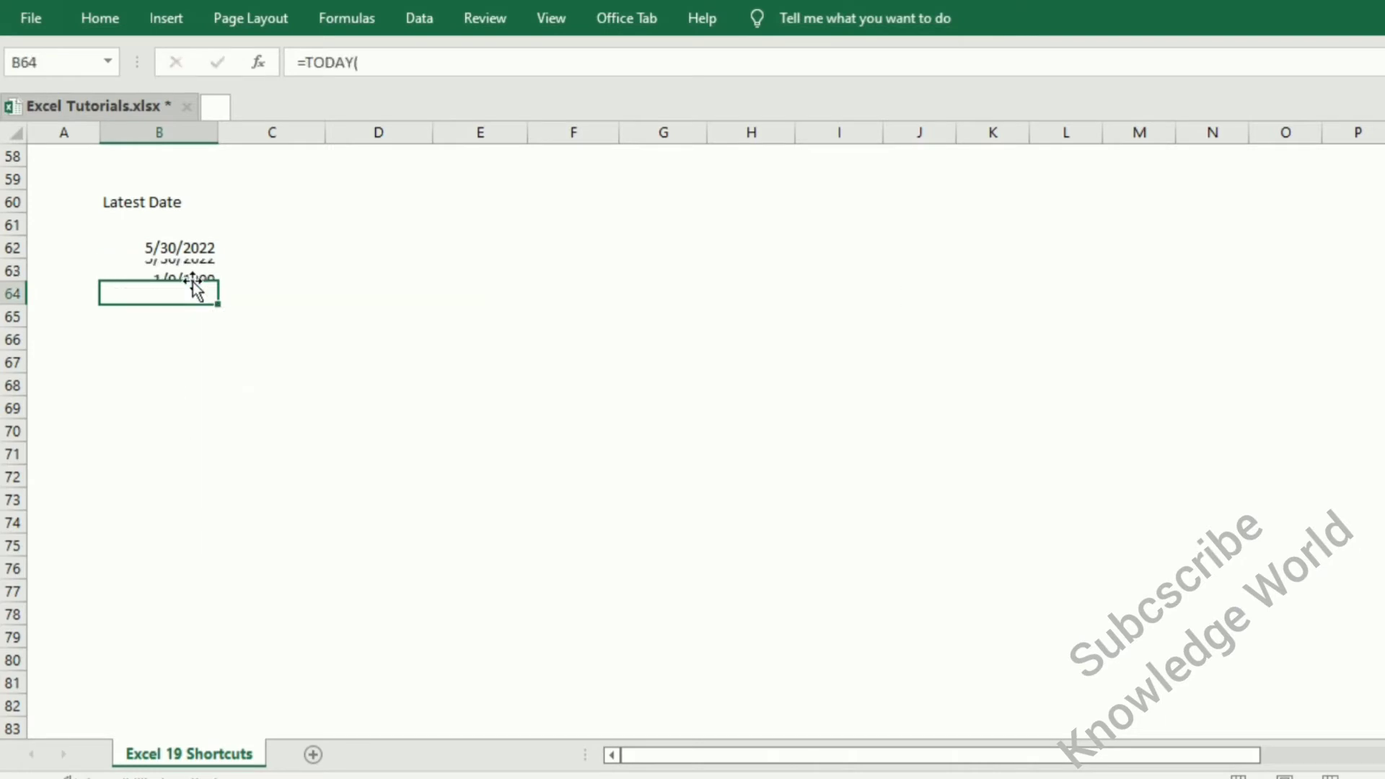
# Compare the static date in B62 with the TODAY formula in B63.
pyautogui.click(184, 268)
pyautogui.click(172, 244)
pyautogui.click(195, 272)
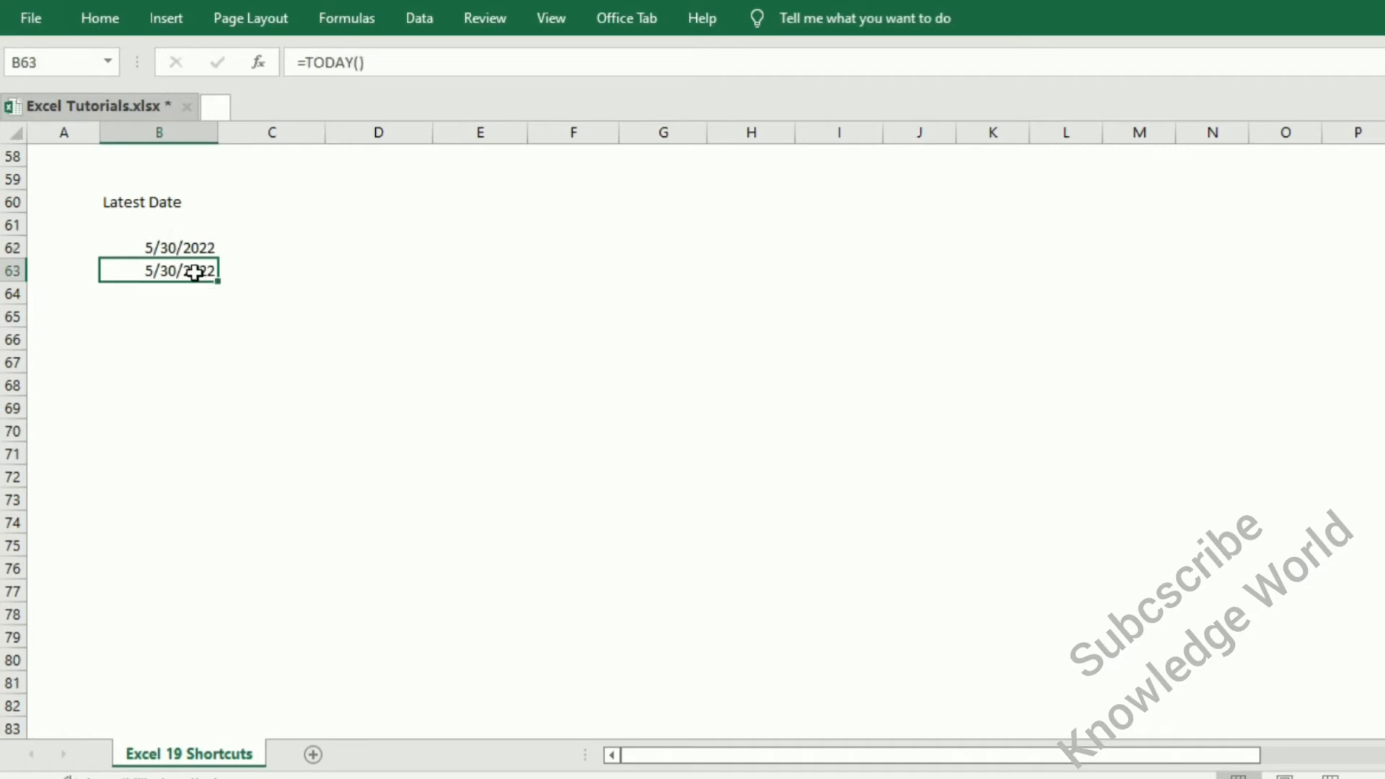
pyautogui.click(238, 315)
pyautogui.click(169, 272)
pyautogui.click(146, 244)
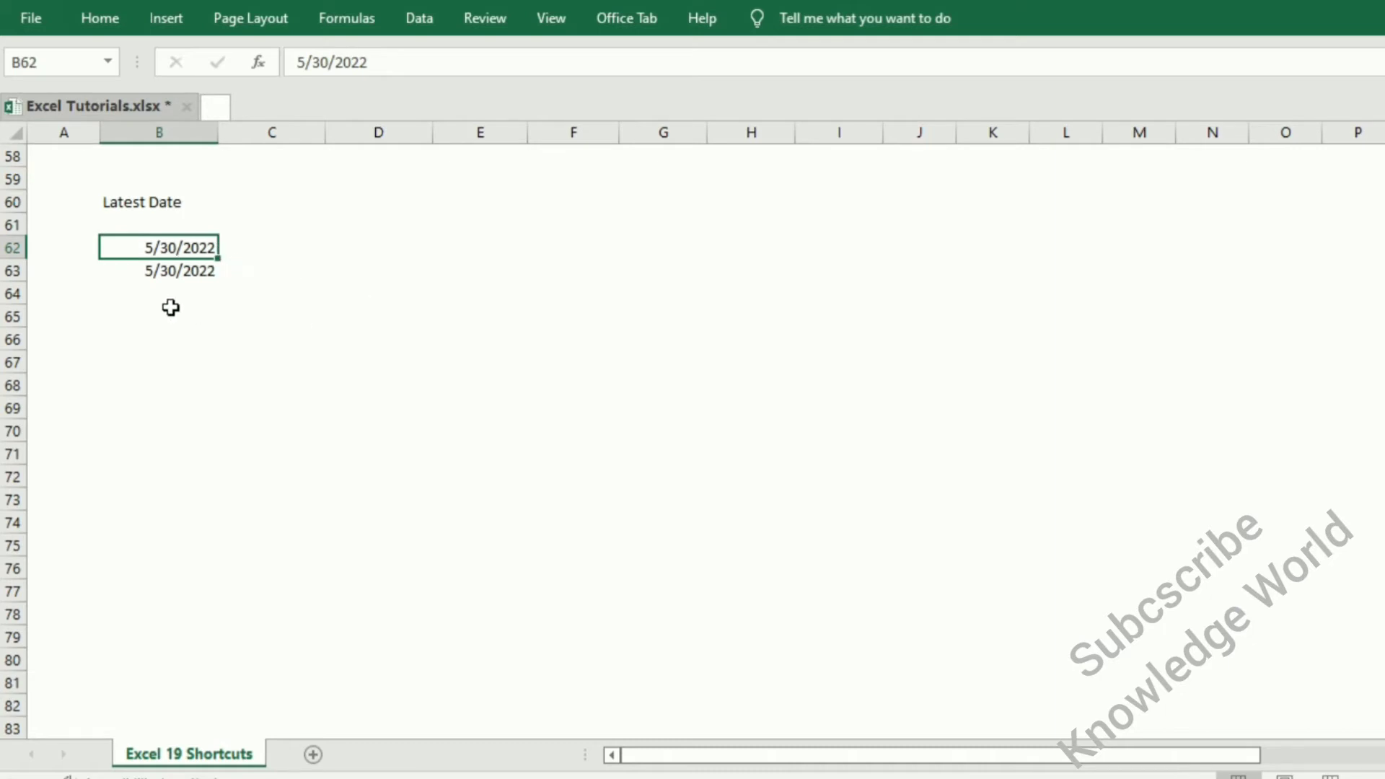
pyautogui.click(235, 377)
# Stamp the current time, 10:06 AM, into B64 with Ctrl+Shift+;.
pyautogui.click(193, 296)
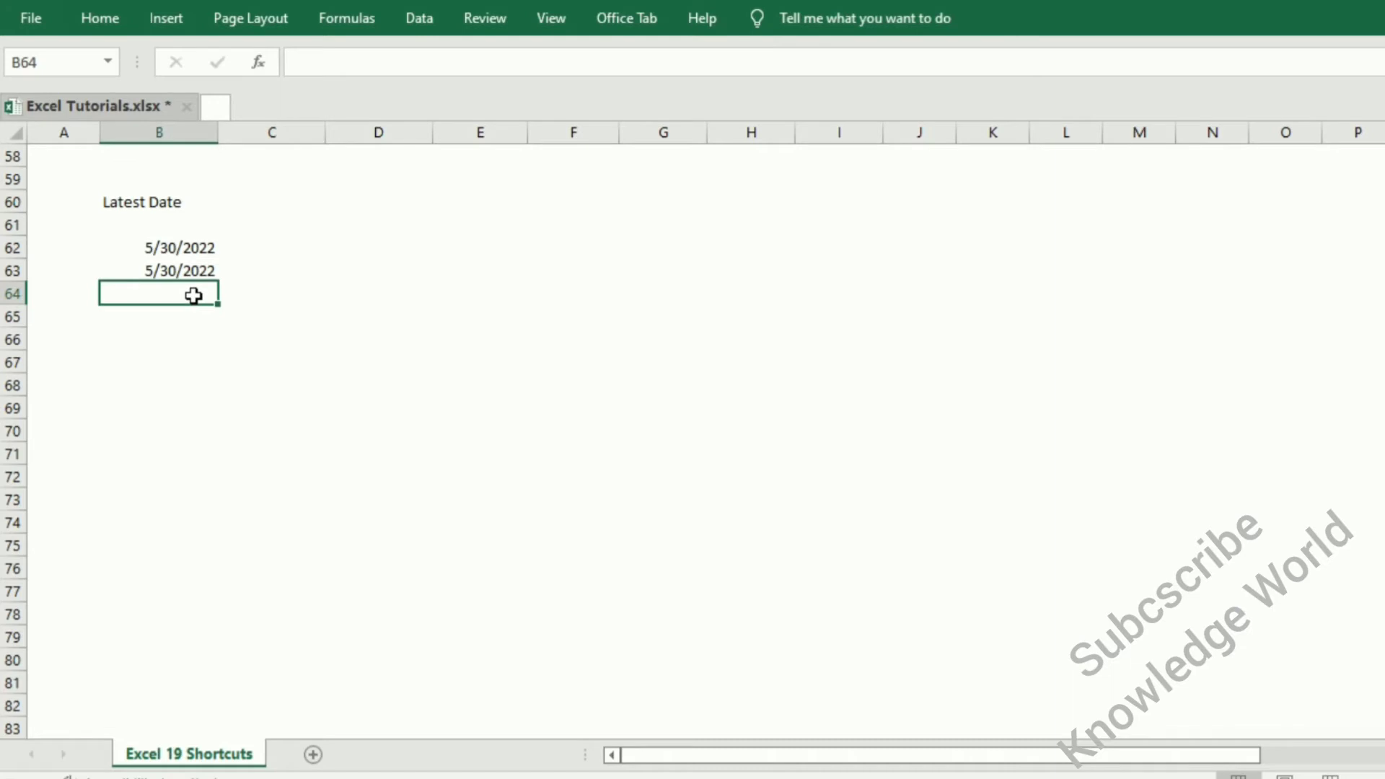
pyautogui.hotkey('ctrl', 'shift', ';')
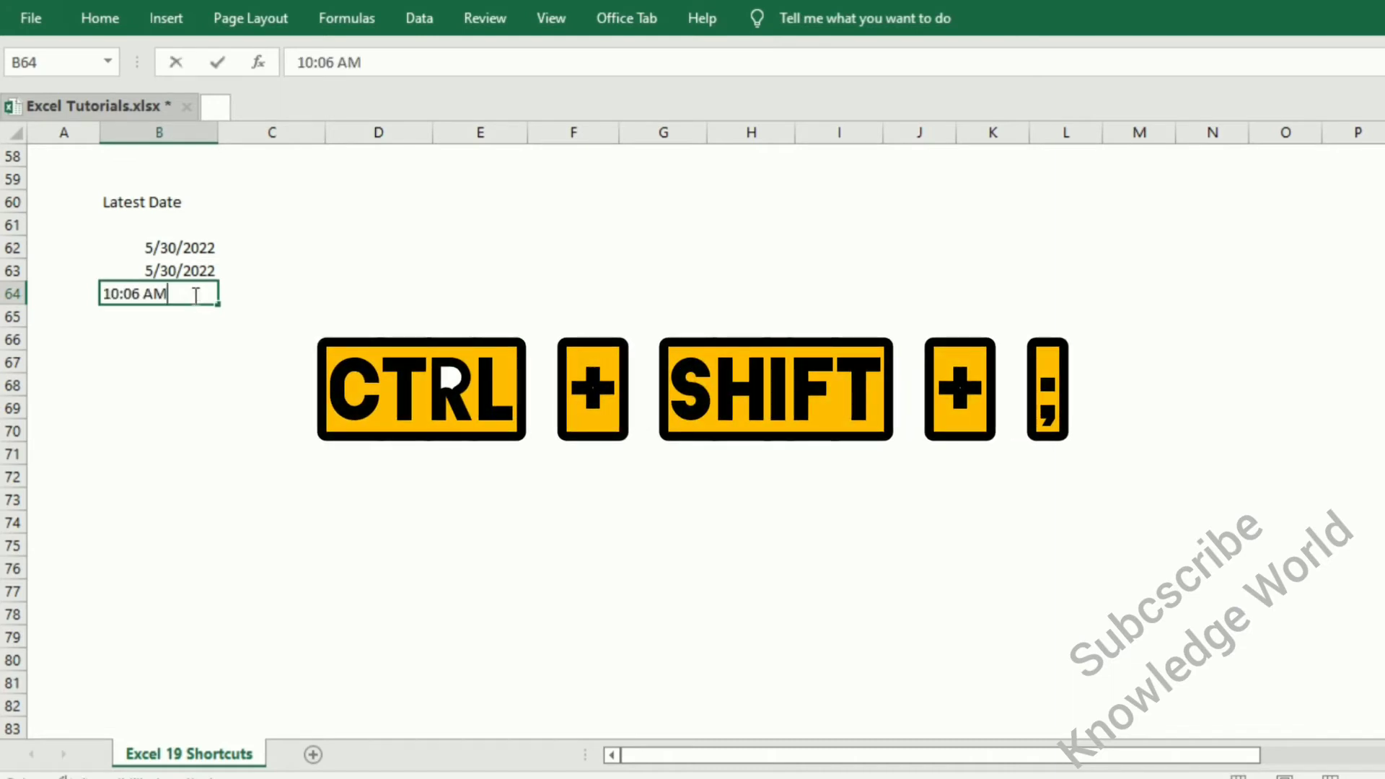
pyautogui.click(189, 343)
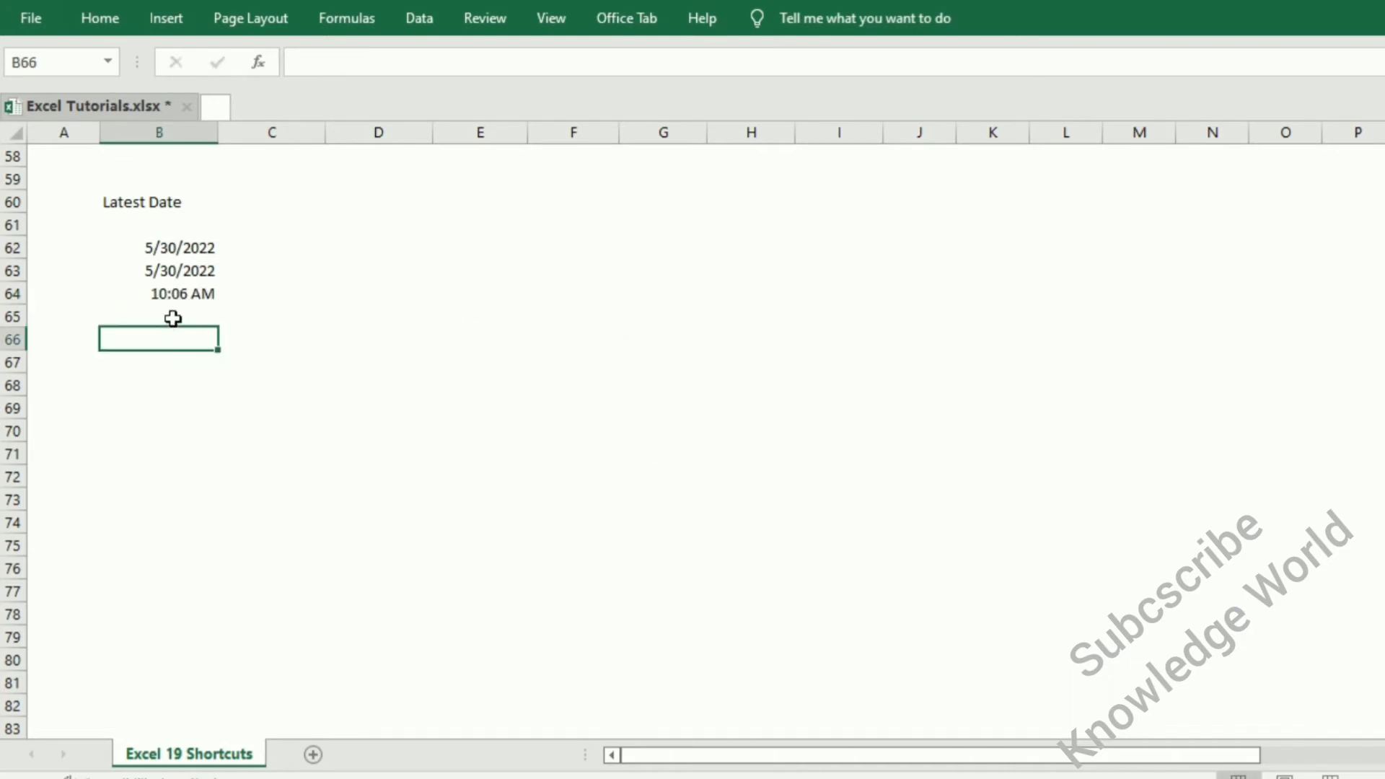
pyautogui.click(173, 318)
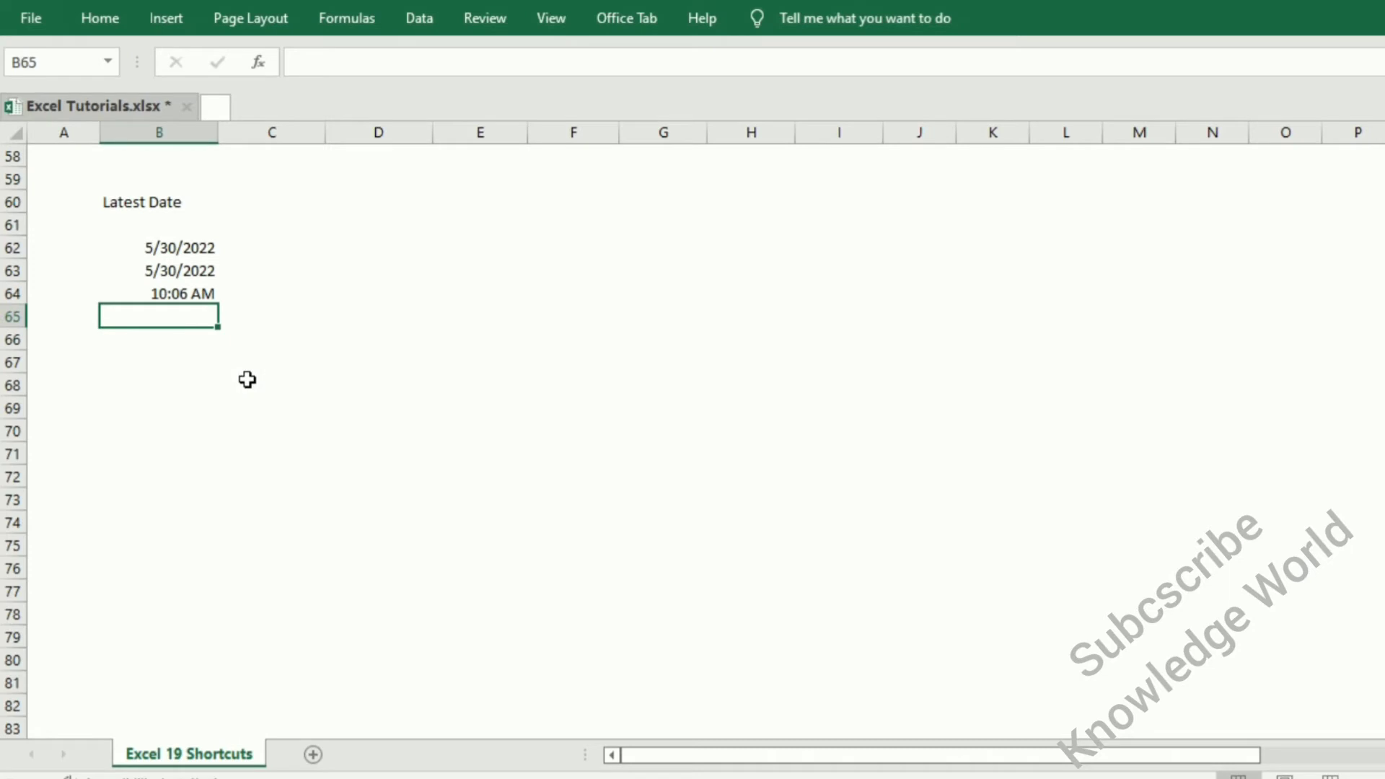
# Enter =NOW() in B65, showing 5/30/2022 10:07, and reselect it to recalculate.
pyautogui.write('=n')
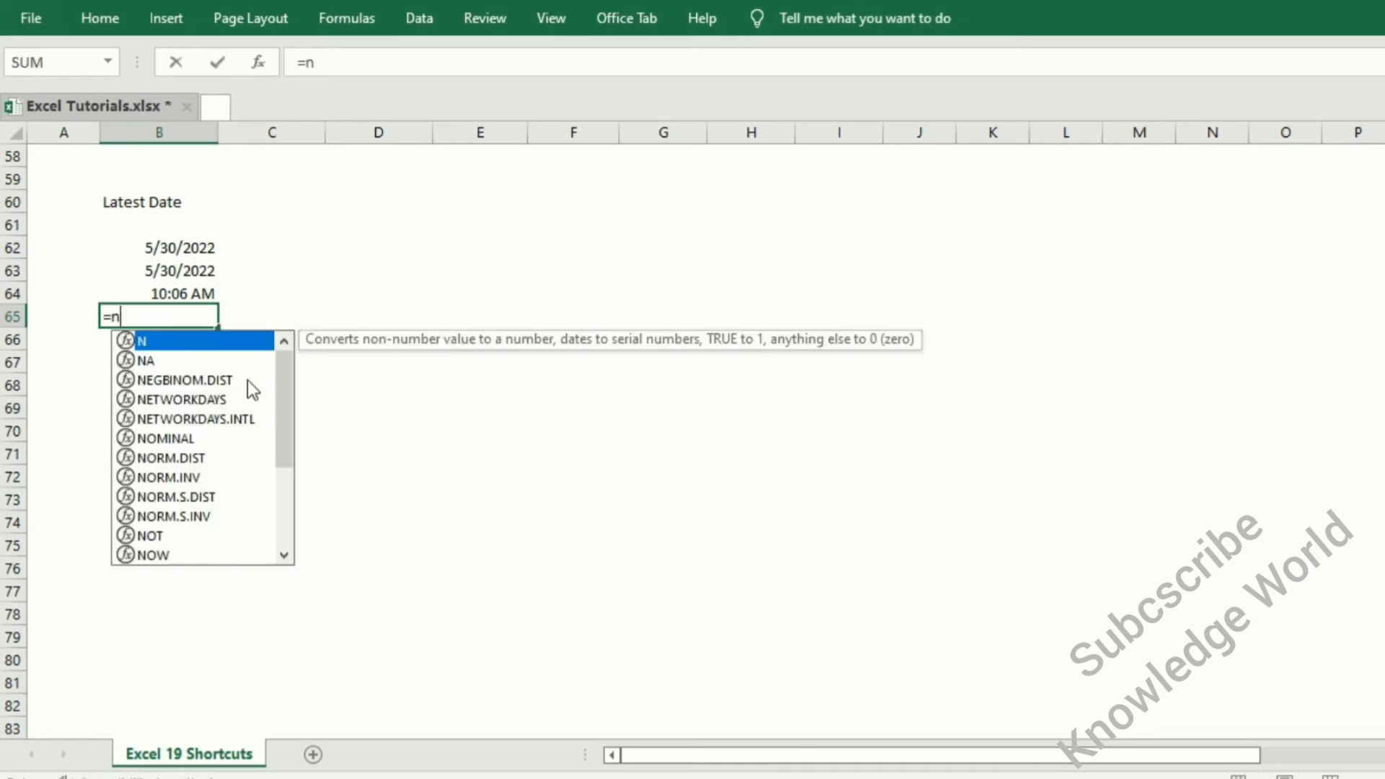
pyautogui.write('ow(')
pyautogui.press('Return')
pyautogui.click(211, 324)
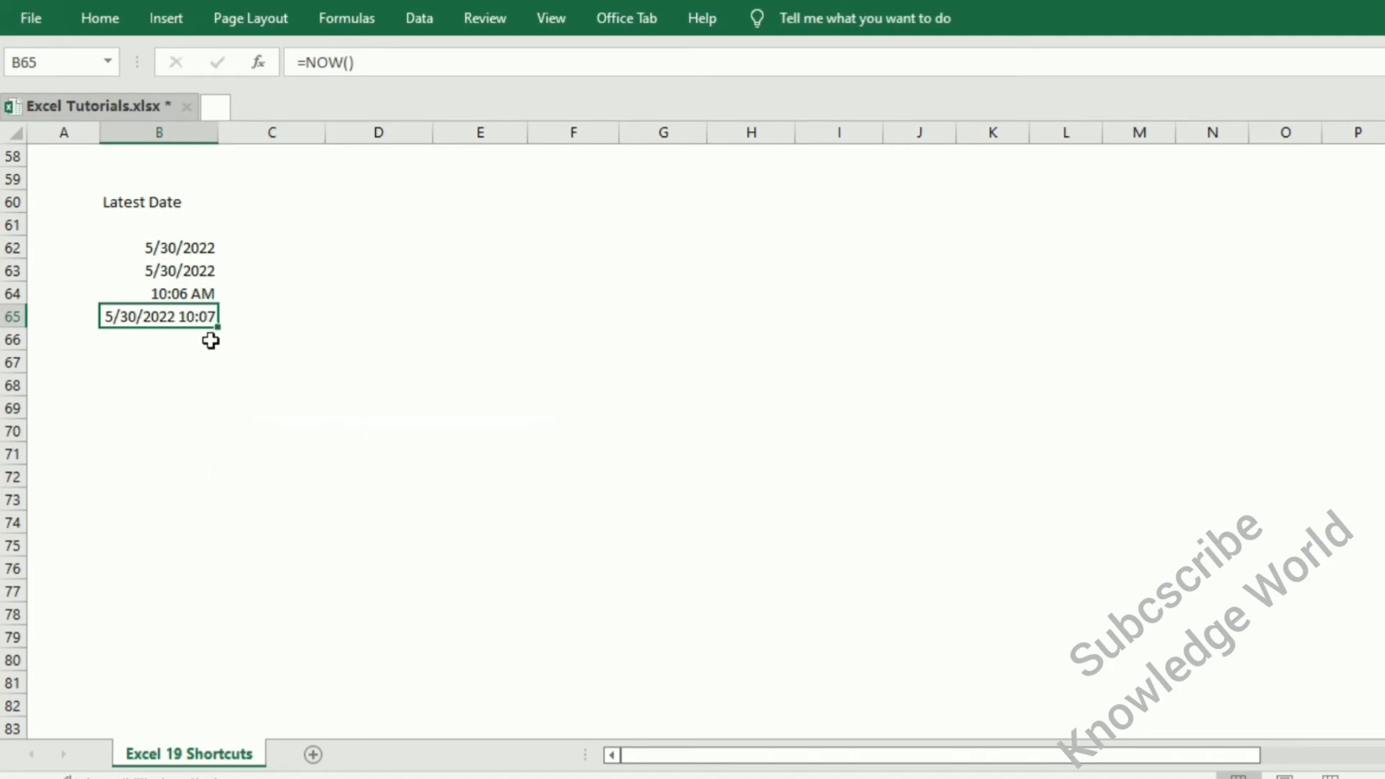
pyautogui.click(296, 332)
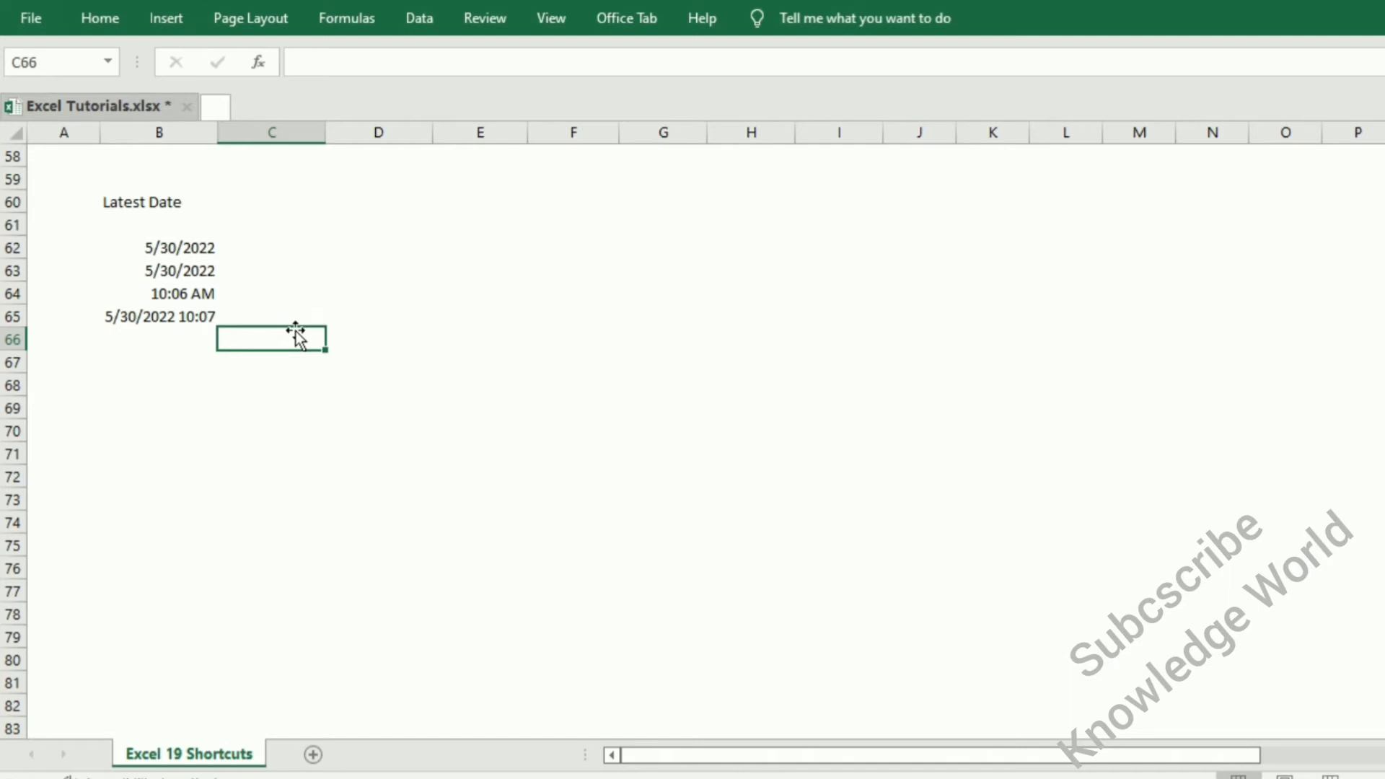
pyautogui.click(176, 316)
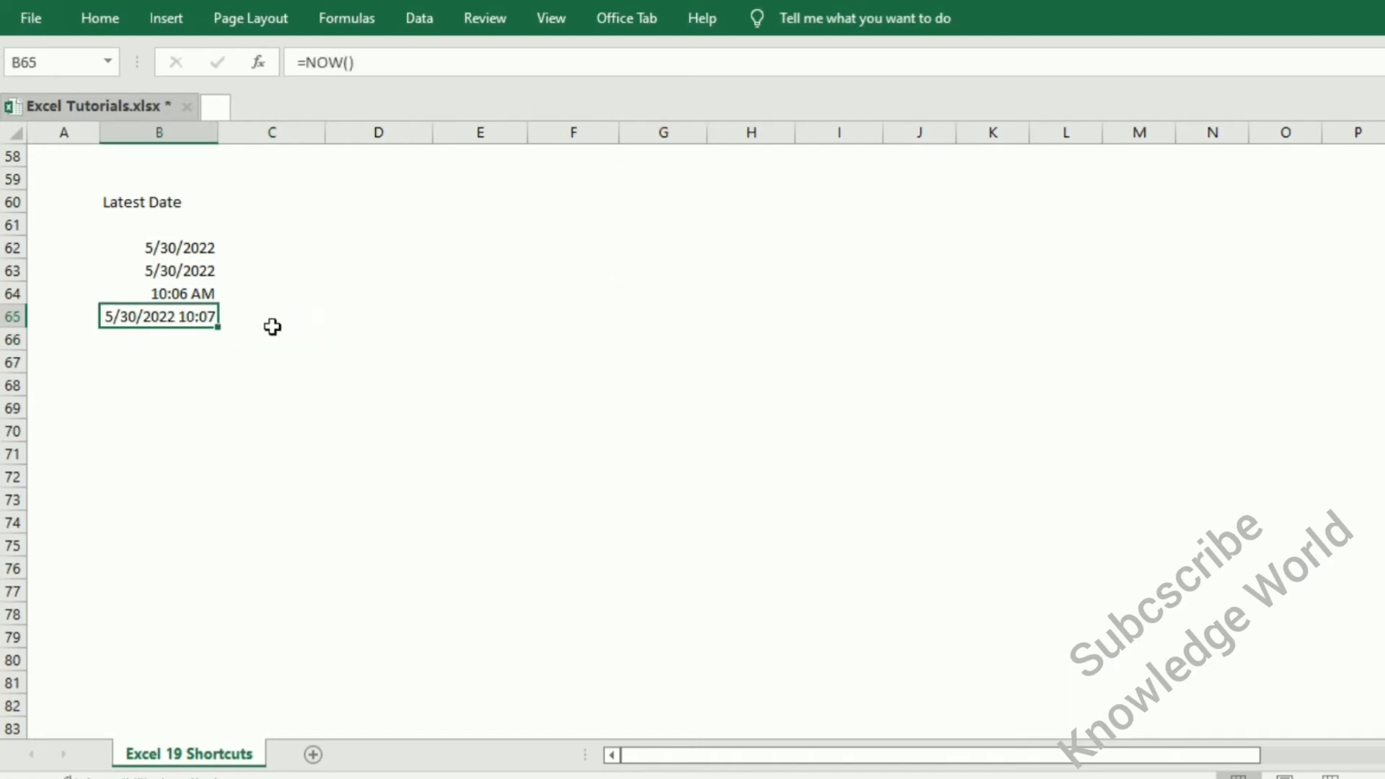
# Paste 'Knowledge World is my Youtube Channel' into B85 and break the line after Knowledge.
pyautogui.click(213, 229)
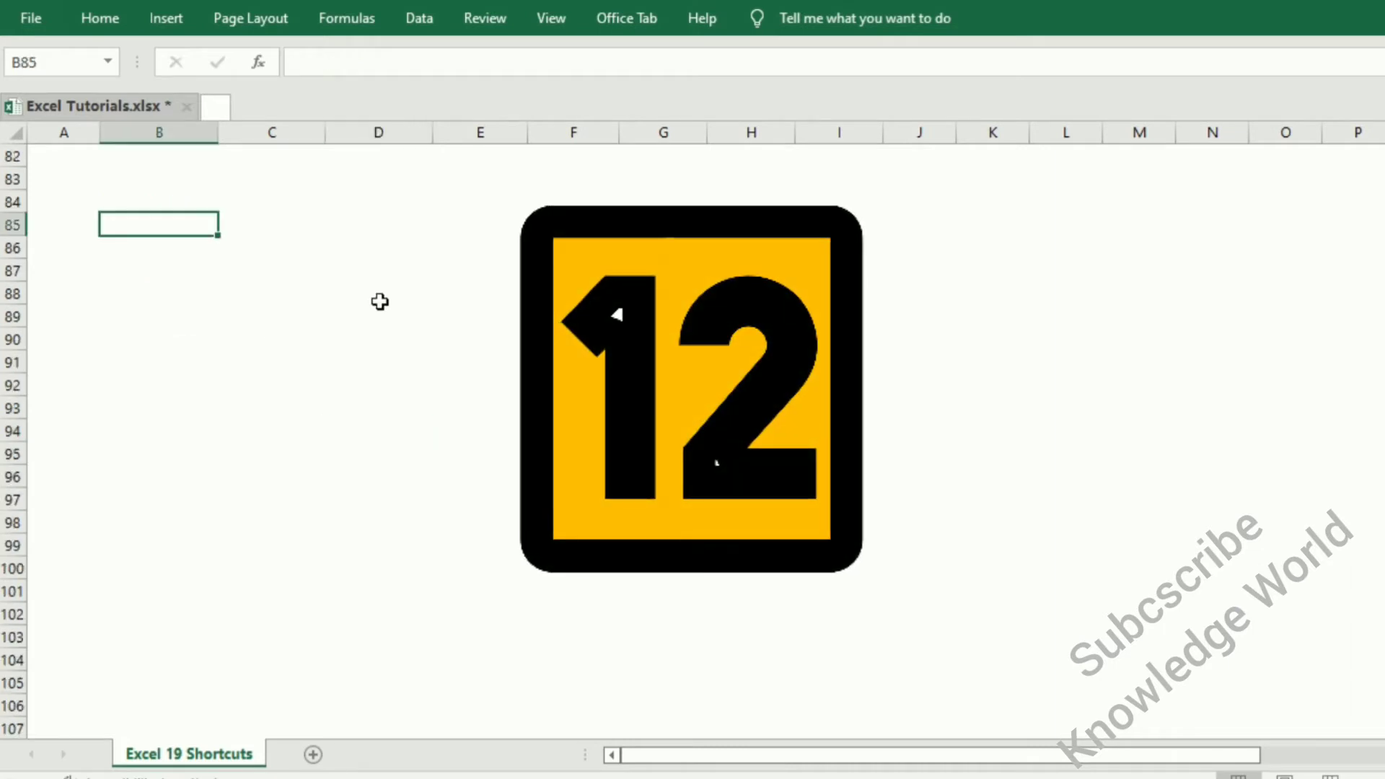
pyautogui.write('Knowledge World is my Youtube Channel')
pyautogui.click(263, 362)
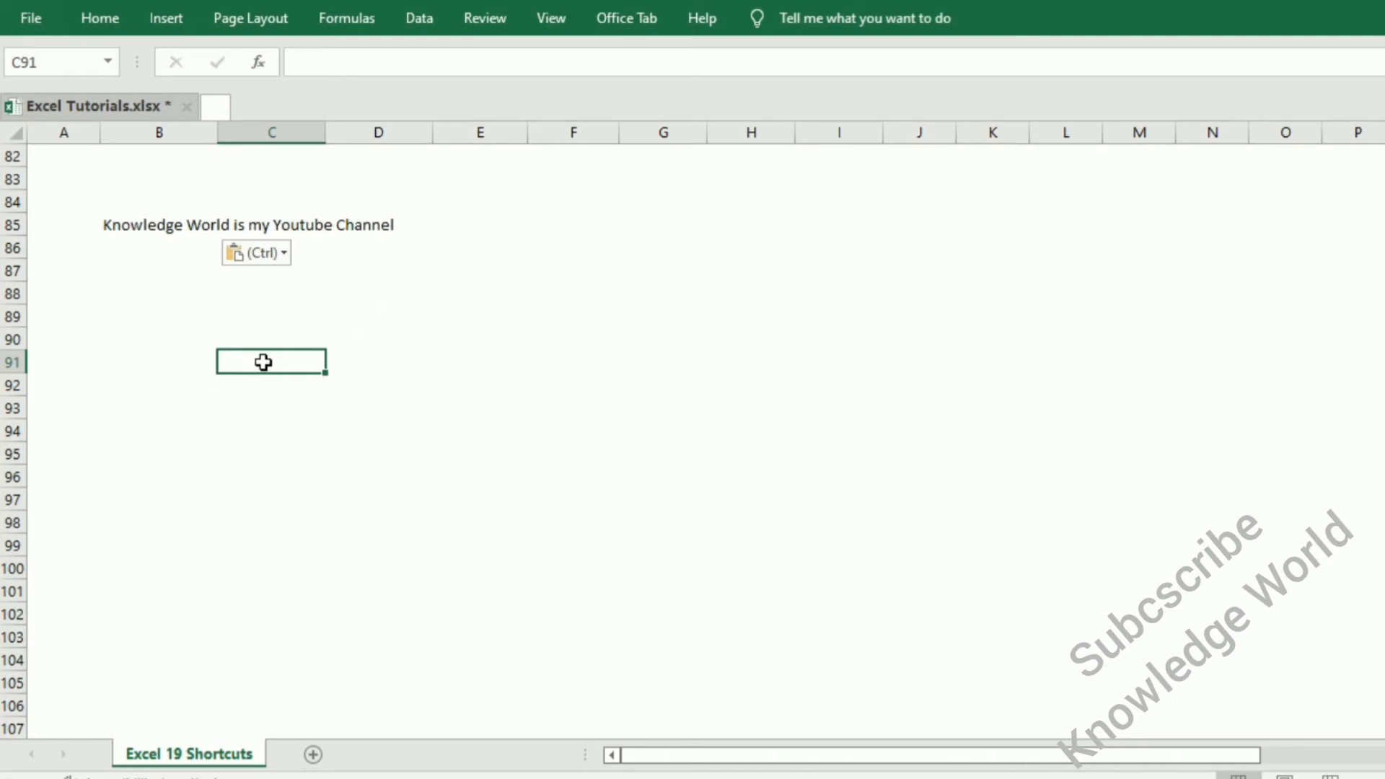
pyautogui.click(127, 224)
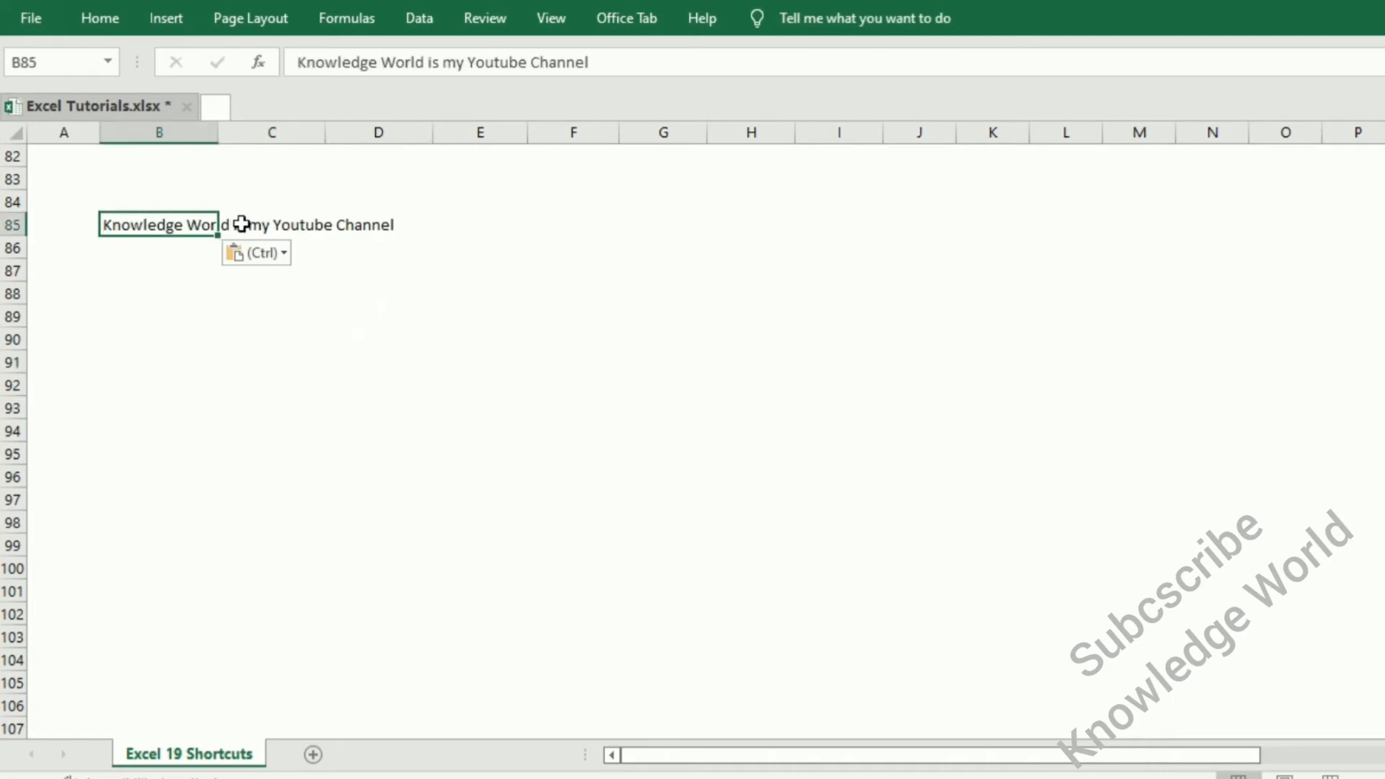
pyautogui.doubleClick(184, 225)
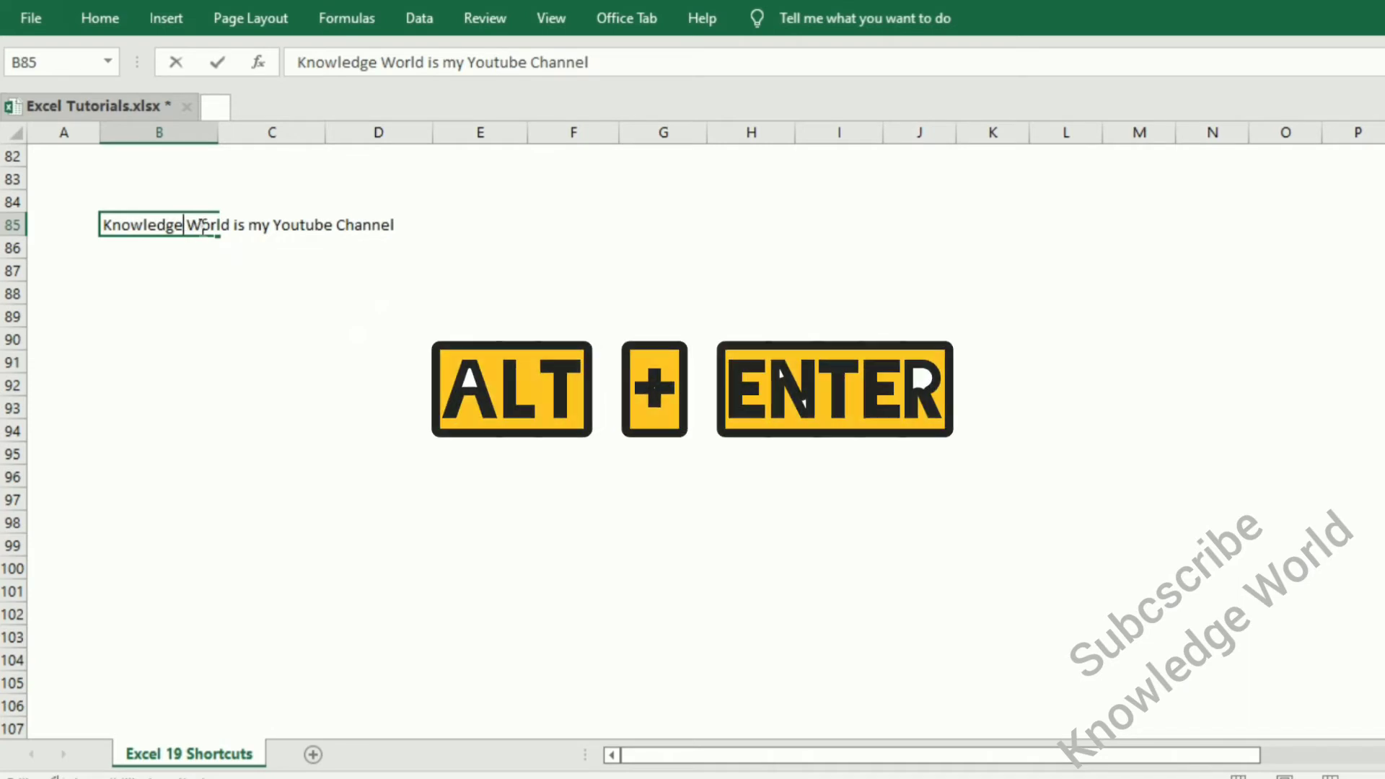
pyautogui.hotkey('alt', 'Return')
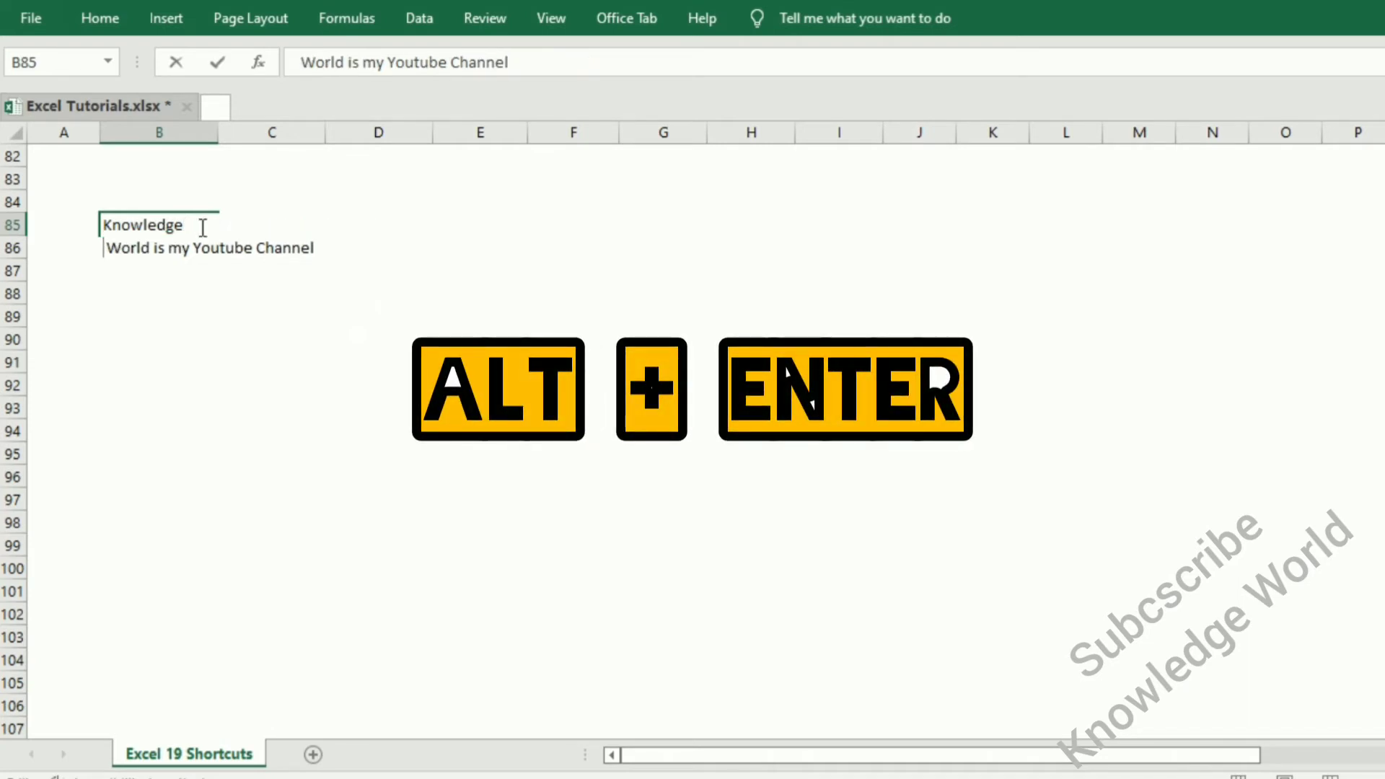
# Autofit column B to the wrapped text, then drag it much wider.
pyautogui.moveTo(159, 409); pyautogui.dragTo(200, 332)
pyautogui.click(180, 275)
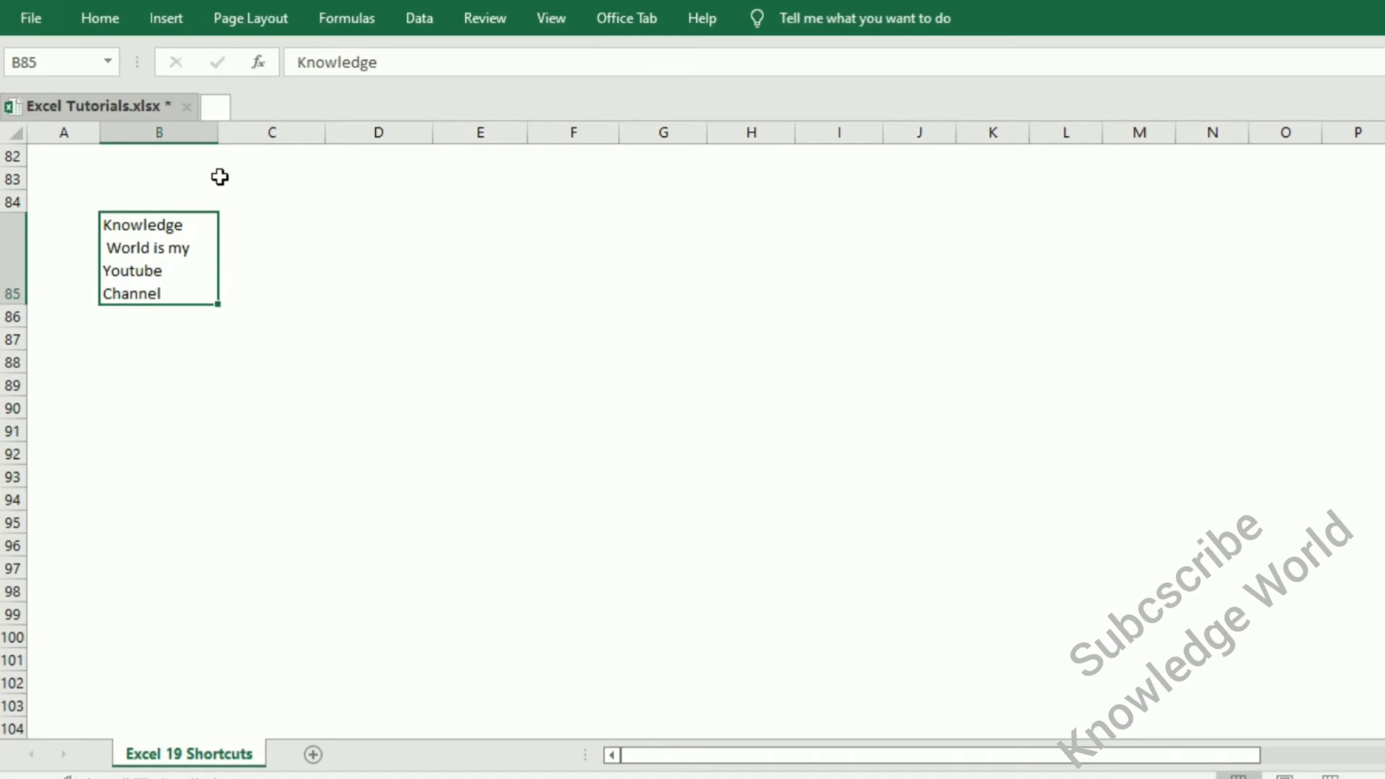
pyautogui.doubleClick(218, 133)
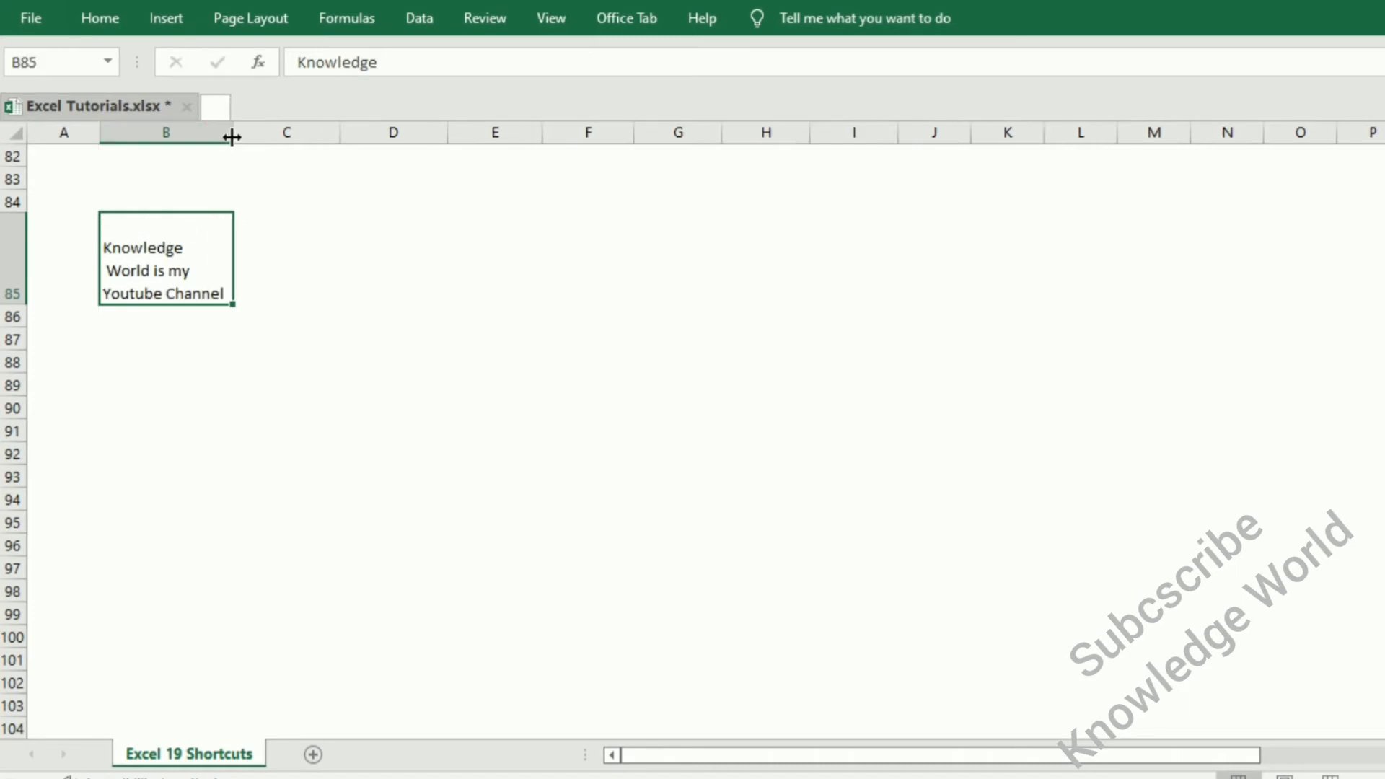
pyautogui.moveTo(232, 132); pyautogui.dragTo(433, 133)
pyautogui.click(259, 337)
pyautogui.click(211, 287)
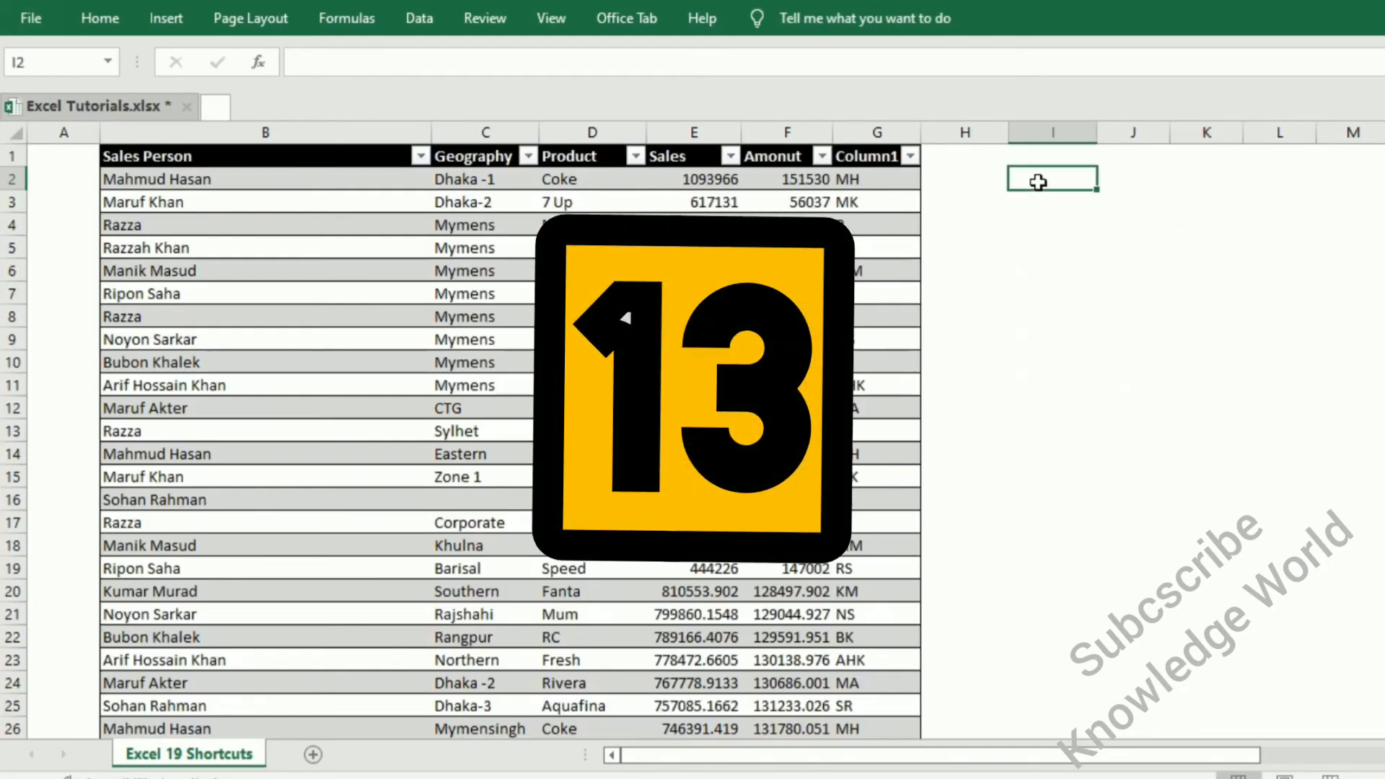
# Enter =SUM(F:F) in I2 to total the Amonut column, giving 4068170.88.
pyautogui.write('=sum')
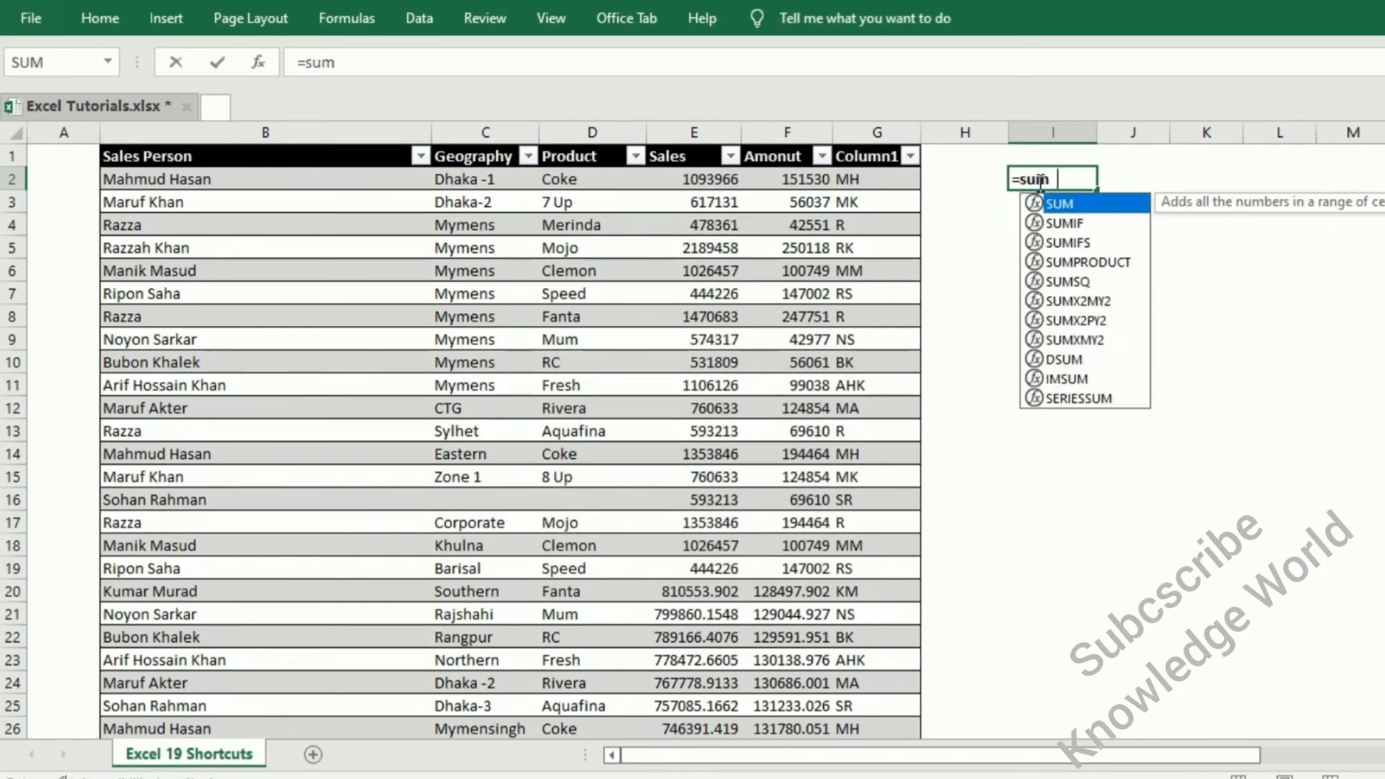
pyautogui.press('Tab')
pyautogui.click(758, 131)
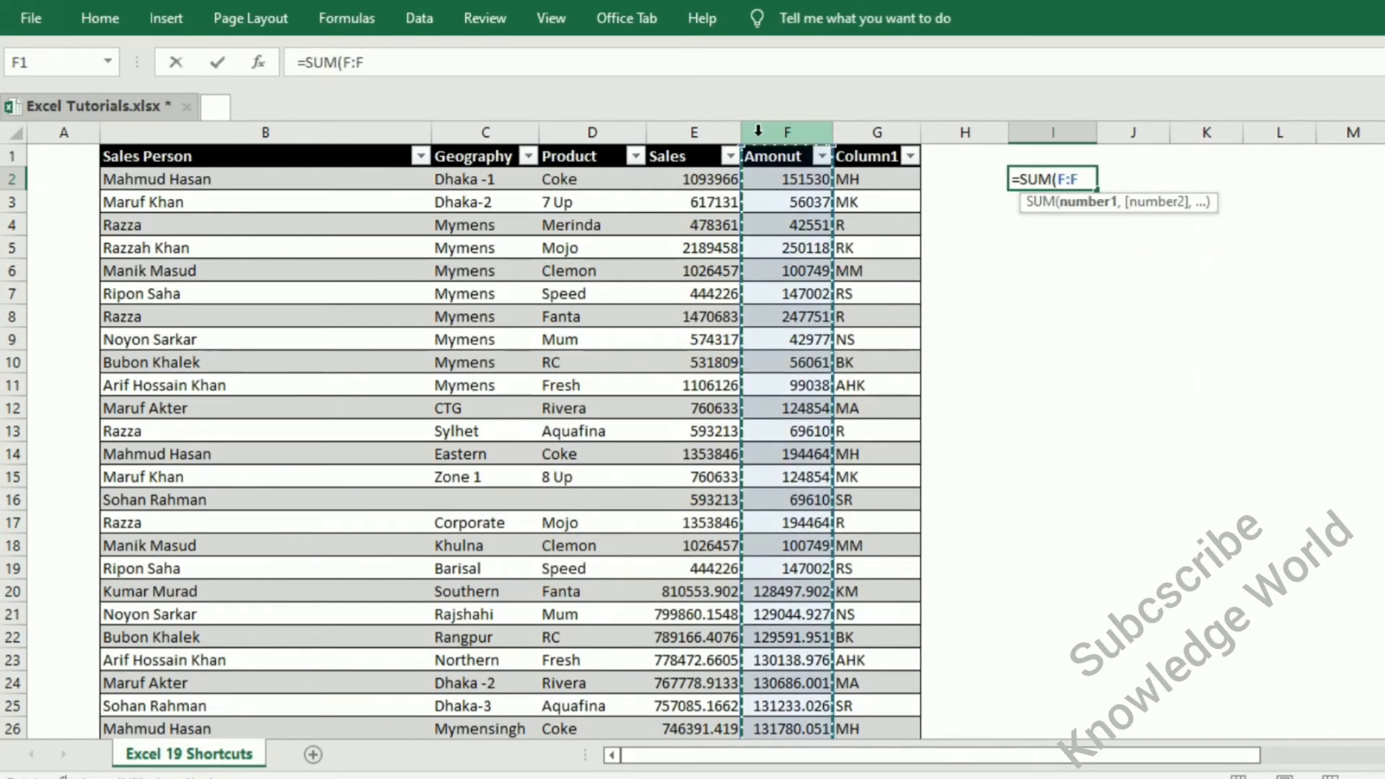
pyautogui.press('Return')
# Repeat the I2 SUM total in I3, first by copy-paste, then by Ctrl+D fill-down.
pyautogui.click(1053, 180)
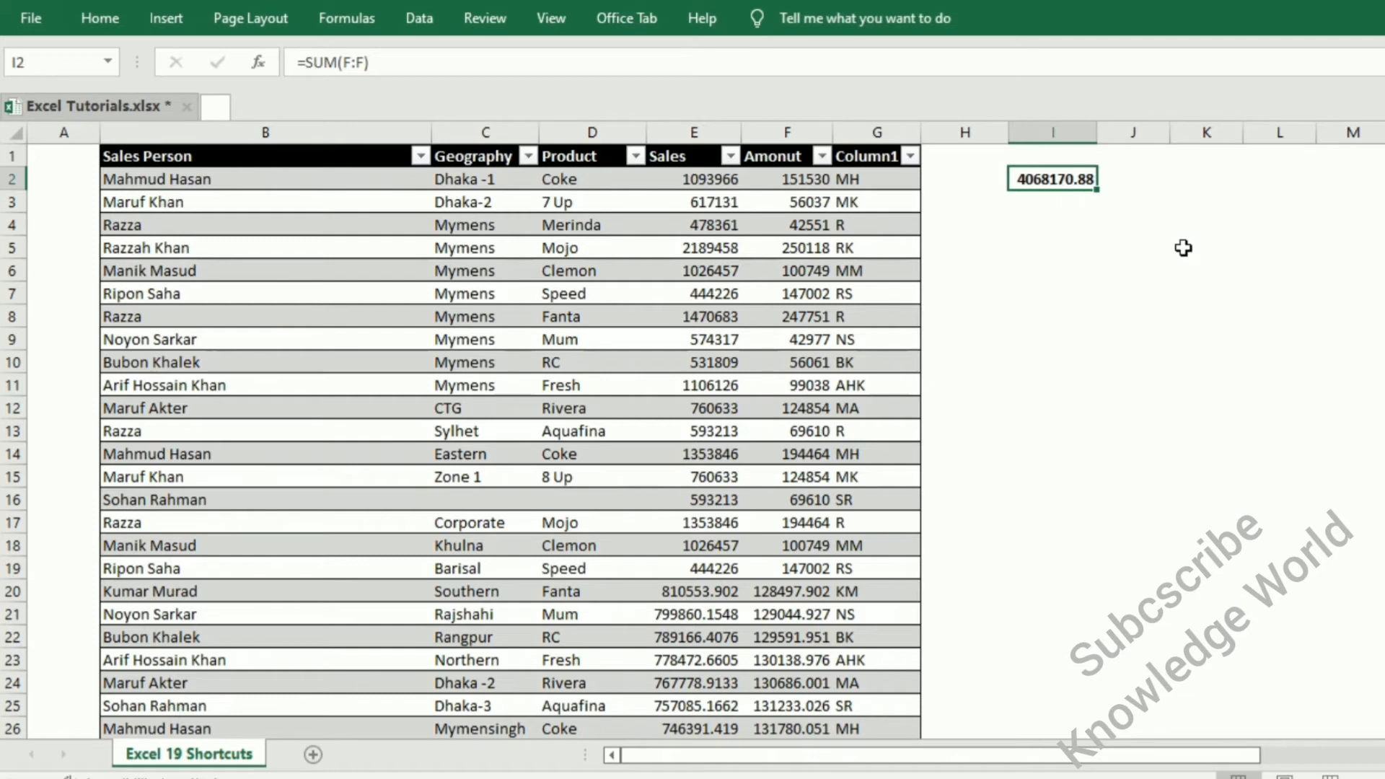
pyautogui.hotkey('ctrl', 'c')
pyautogui.click(1055, 208)
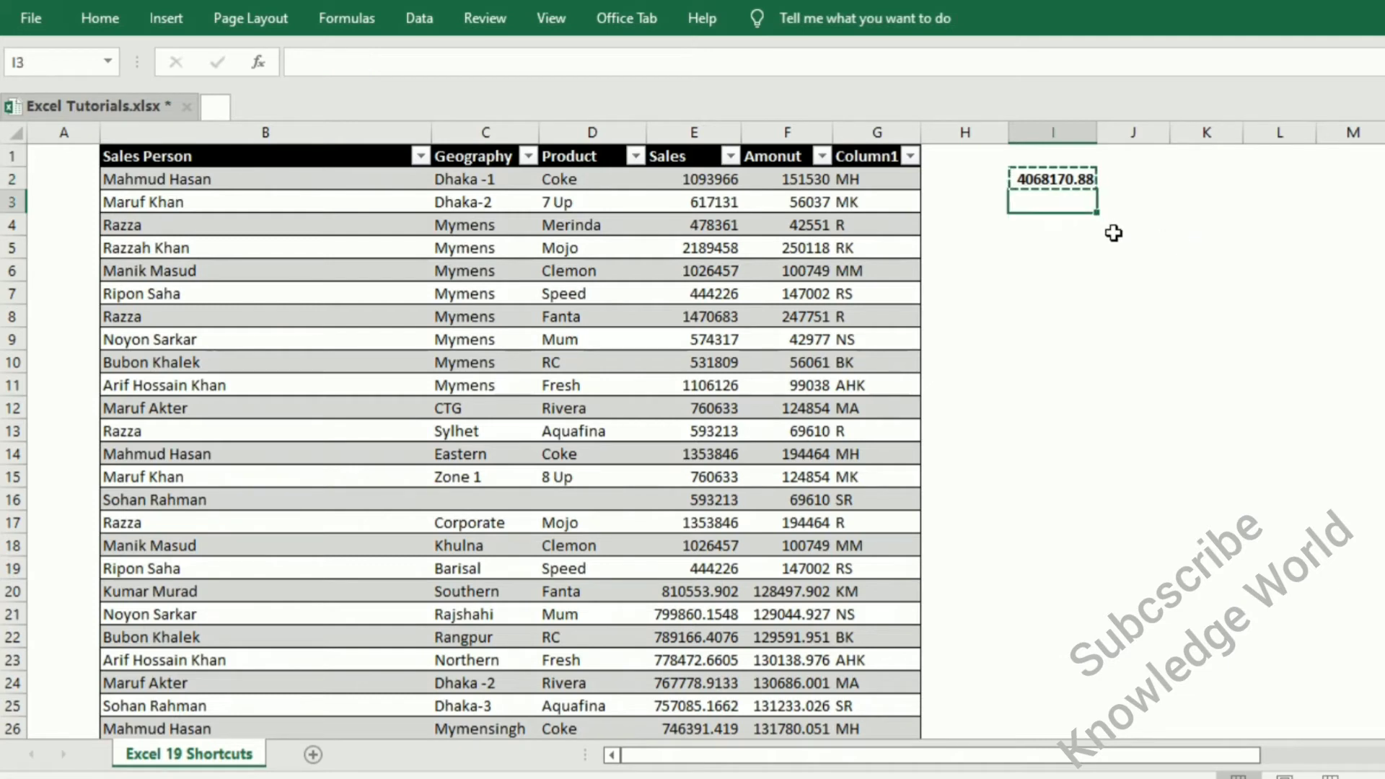
pyautogui.hotkey('ctrl', 'v')
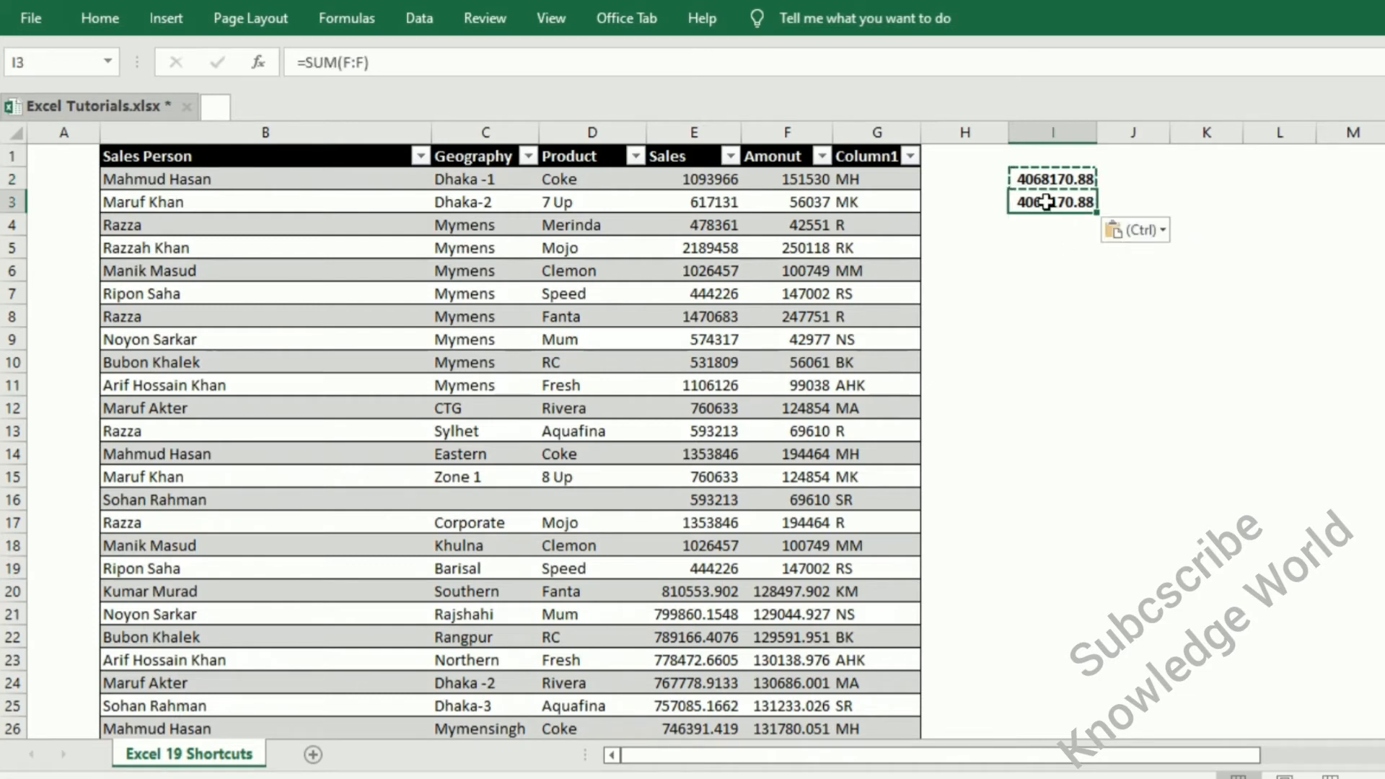
pyautogui.press('Home')
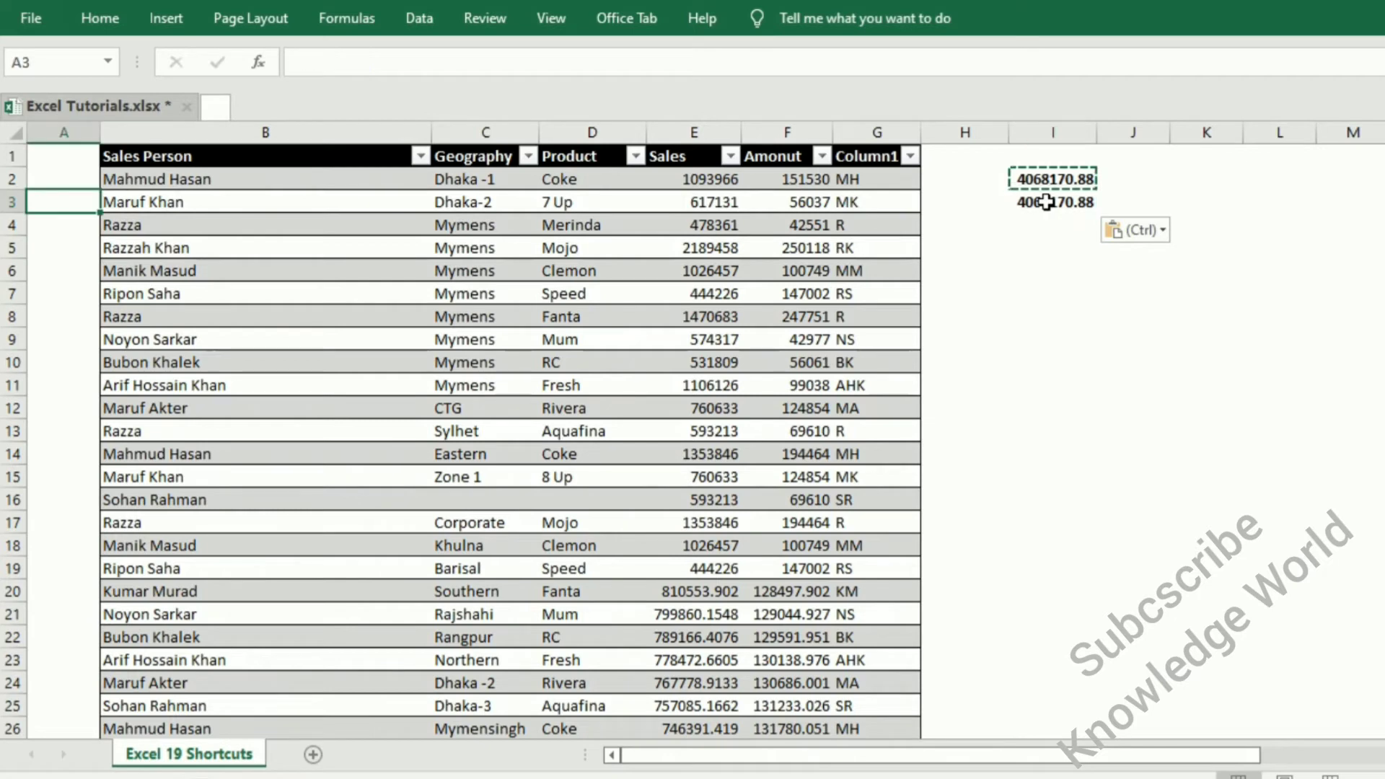
pyautogui.click(1046, 202)
pyautogui.press('Delete')
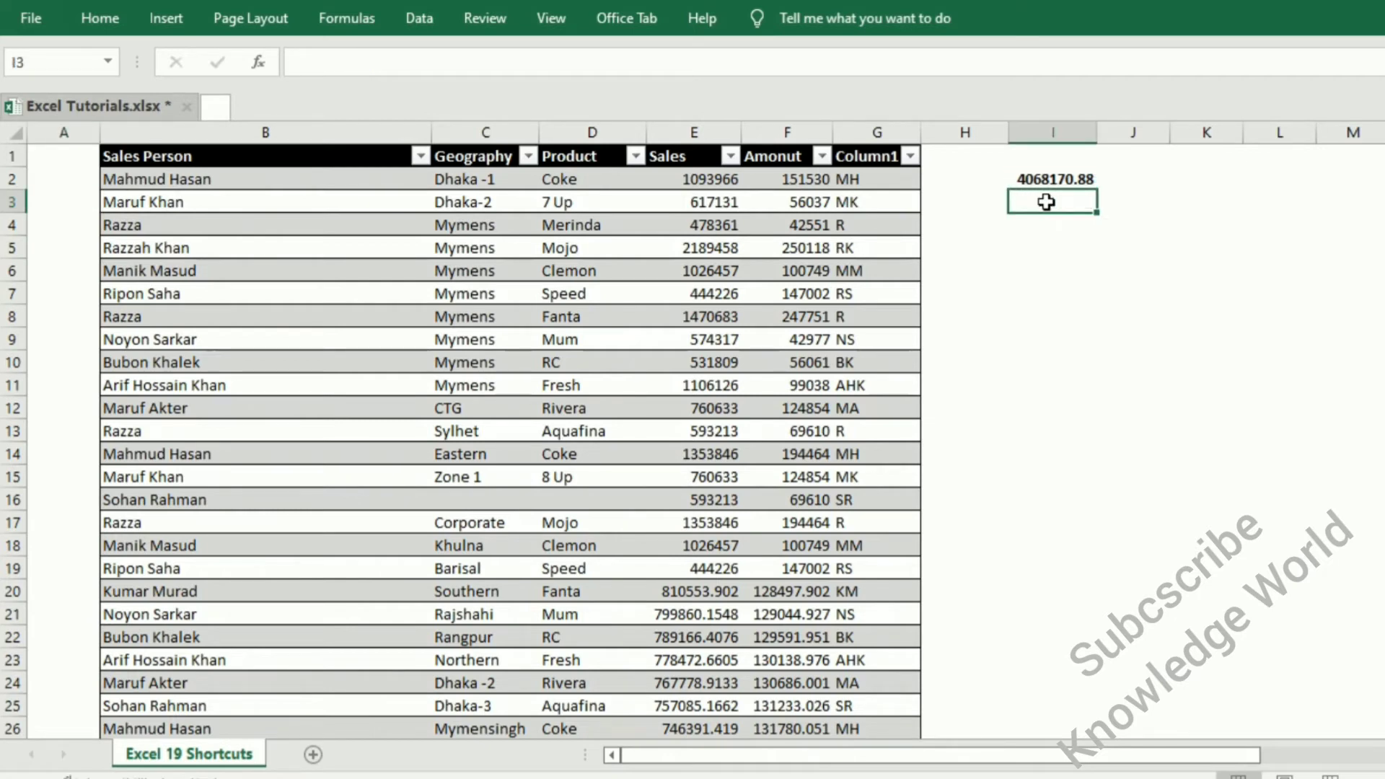
pyautogui.hotkey('ctrl', 'd')
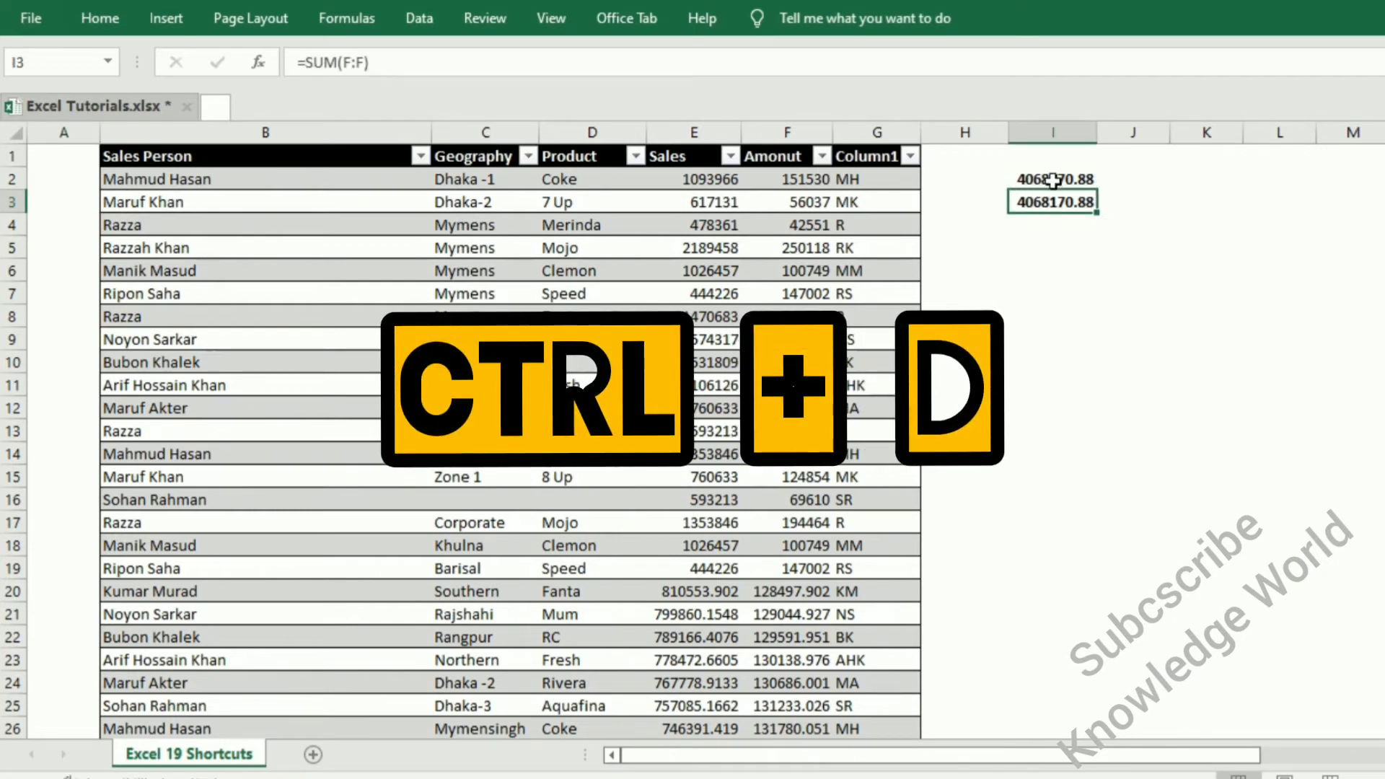
pyautogui.moveTo(1054, 180); pyautogui.dragTo(1053, 204)
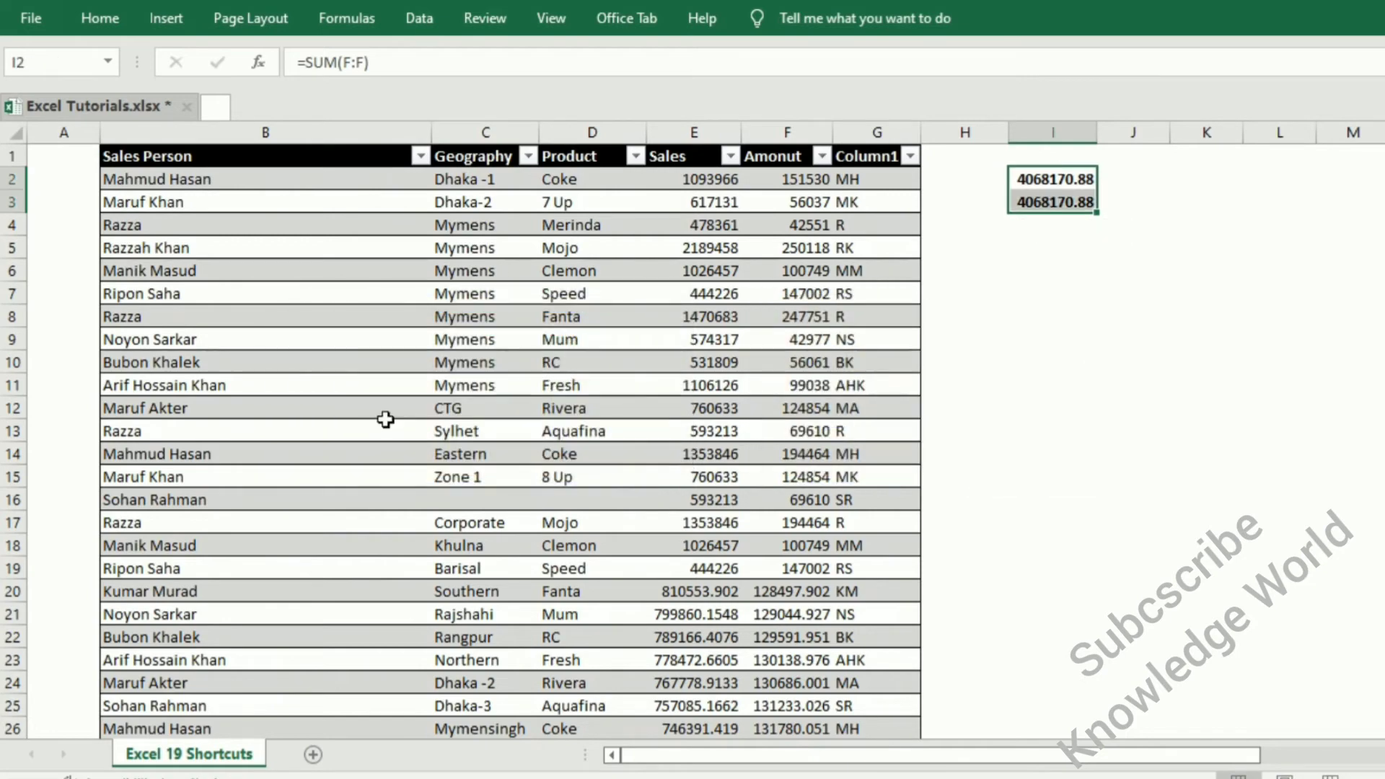
# Fill B34:G34 with a copy of the table's last row using Ctrl+D.
pyautogui.scroll(-4, 386, 419)
pyautogui.scroll(-2, 386, 418)
pyautogui.click(176, 492)
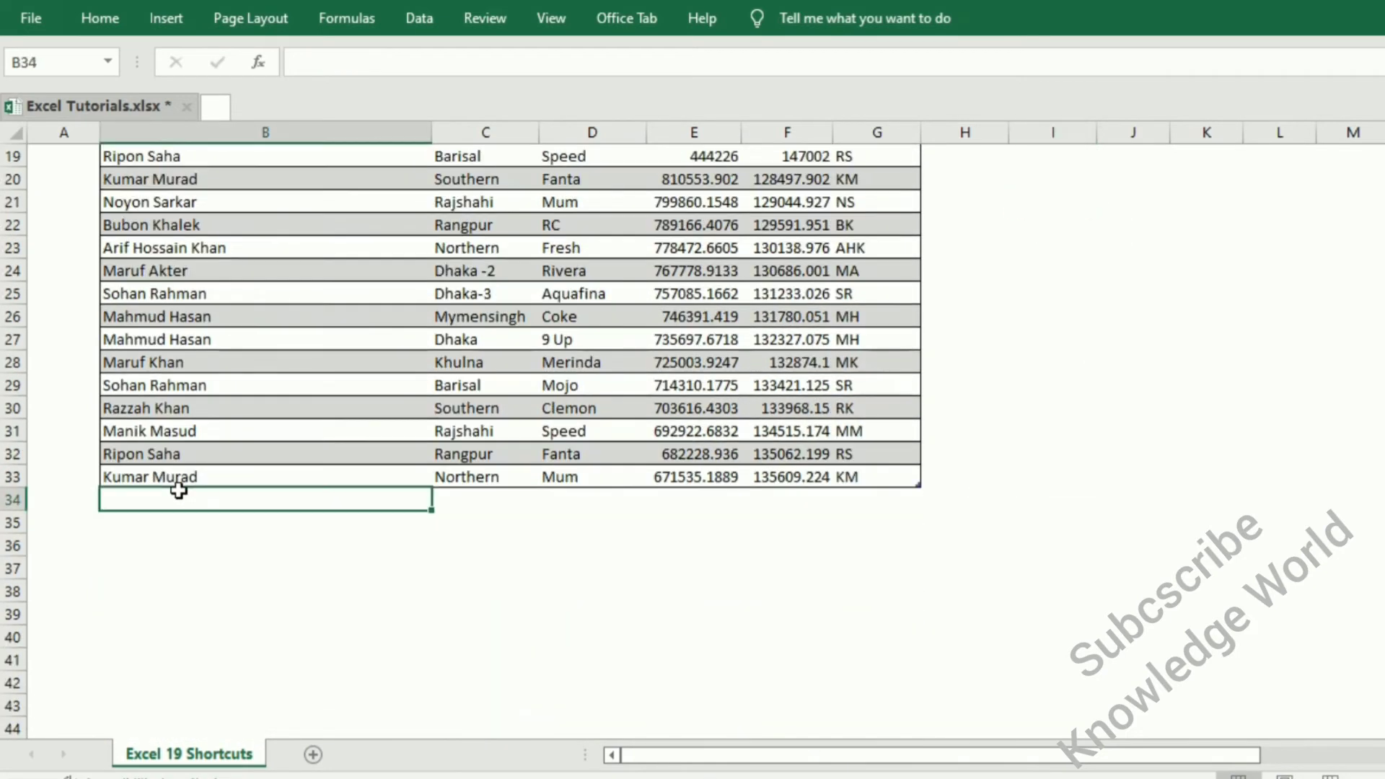
pyautogui.moveTo(176, 492)
pyautogui.mouseDown()
pyautogui.moveTo(684, 462)
pyautogui.moveTo(852, 495)
pyautogui.mouseUp()
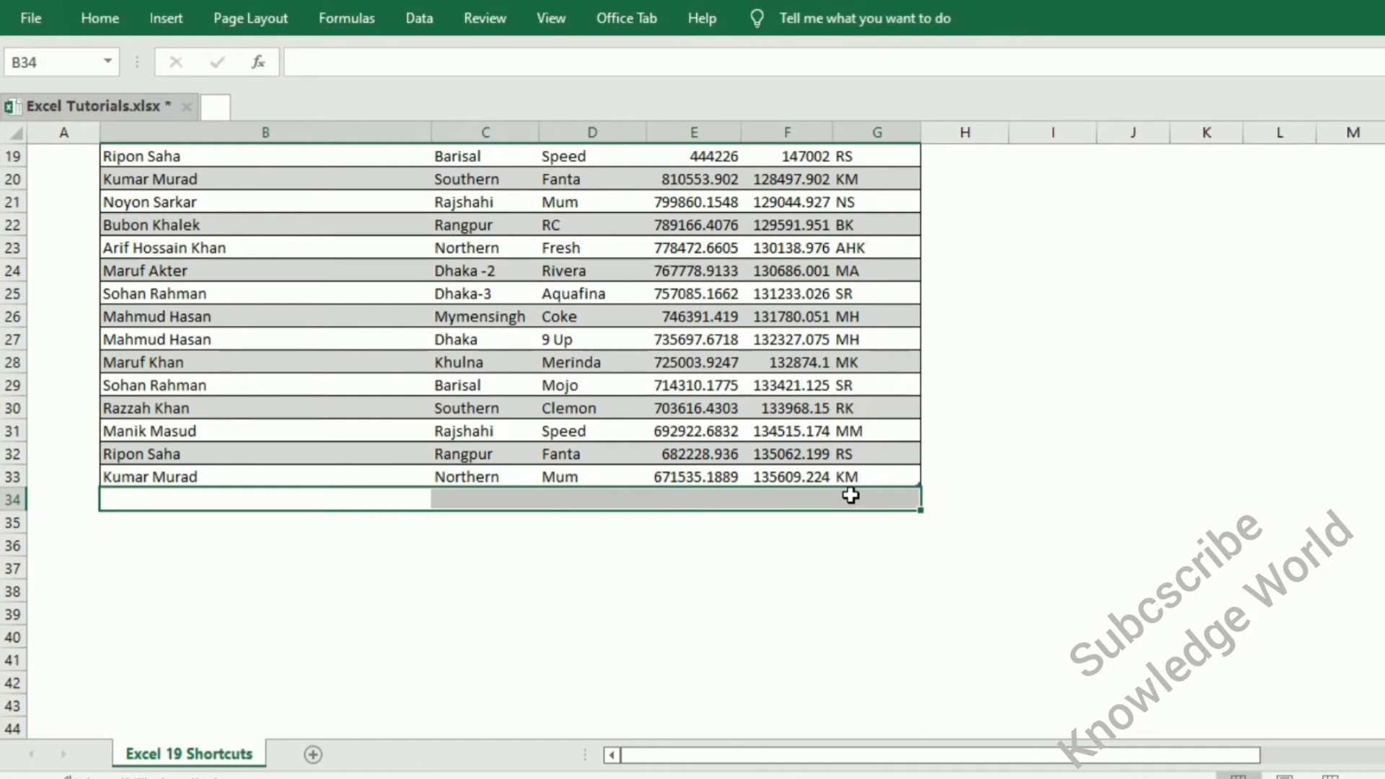
pyautogui.hotkey('ctrl', 'd')
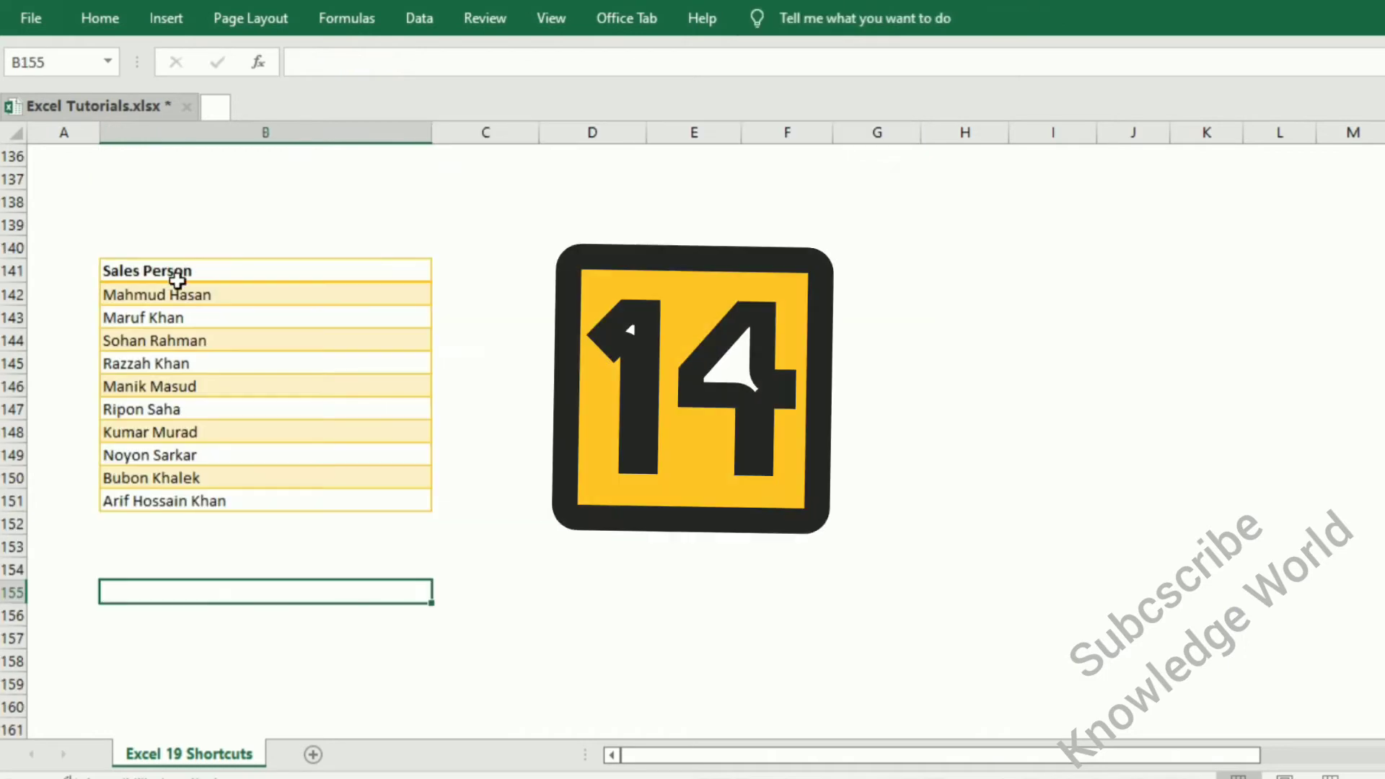
pyautogui.moveTo(169, 270); pyautogui.dragTo(211, 498)
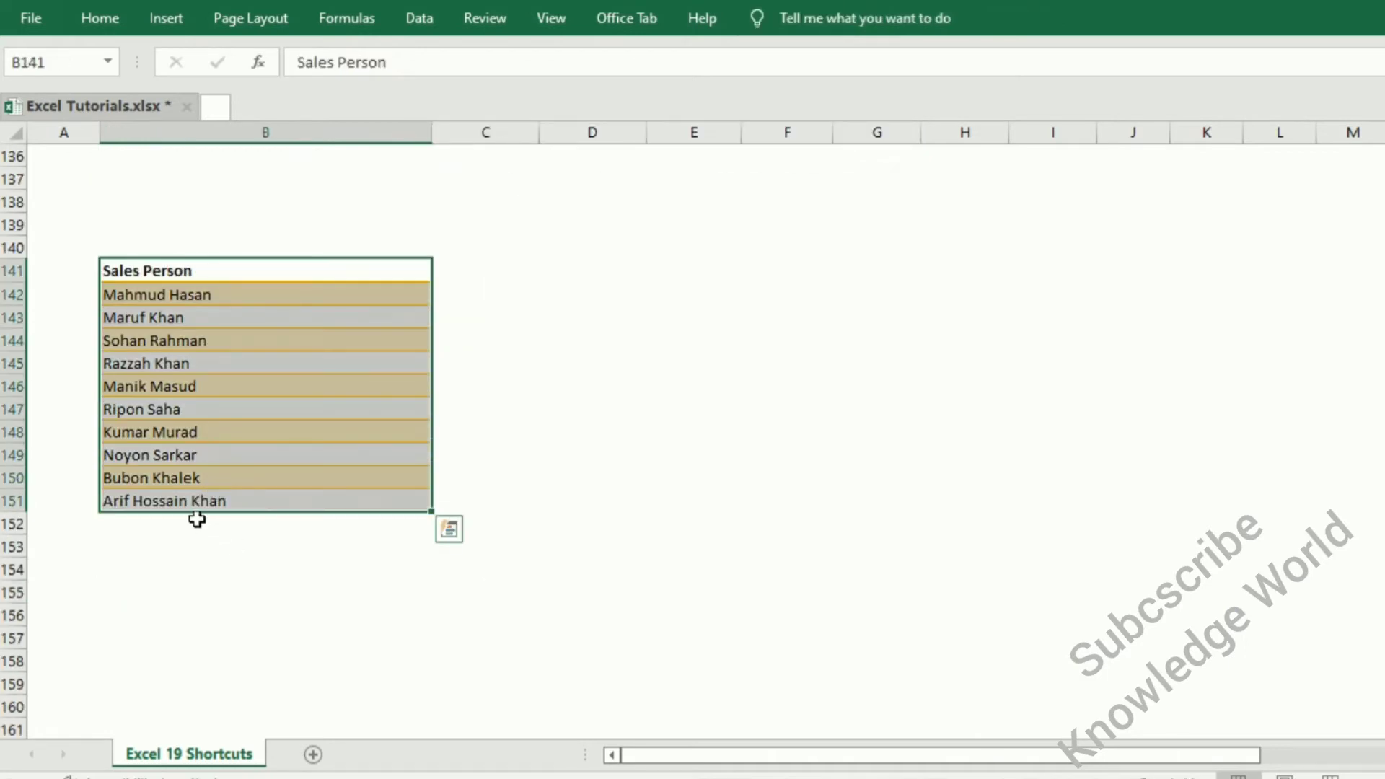
# Fill B152 and B153 with two existing sales-person names from the Alt+Down pick list.
pyautogui.click(240, 527)
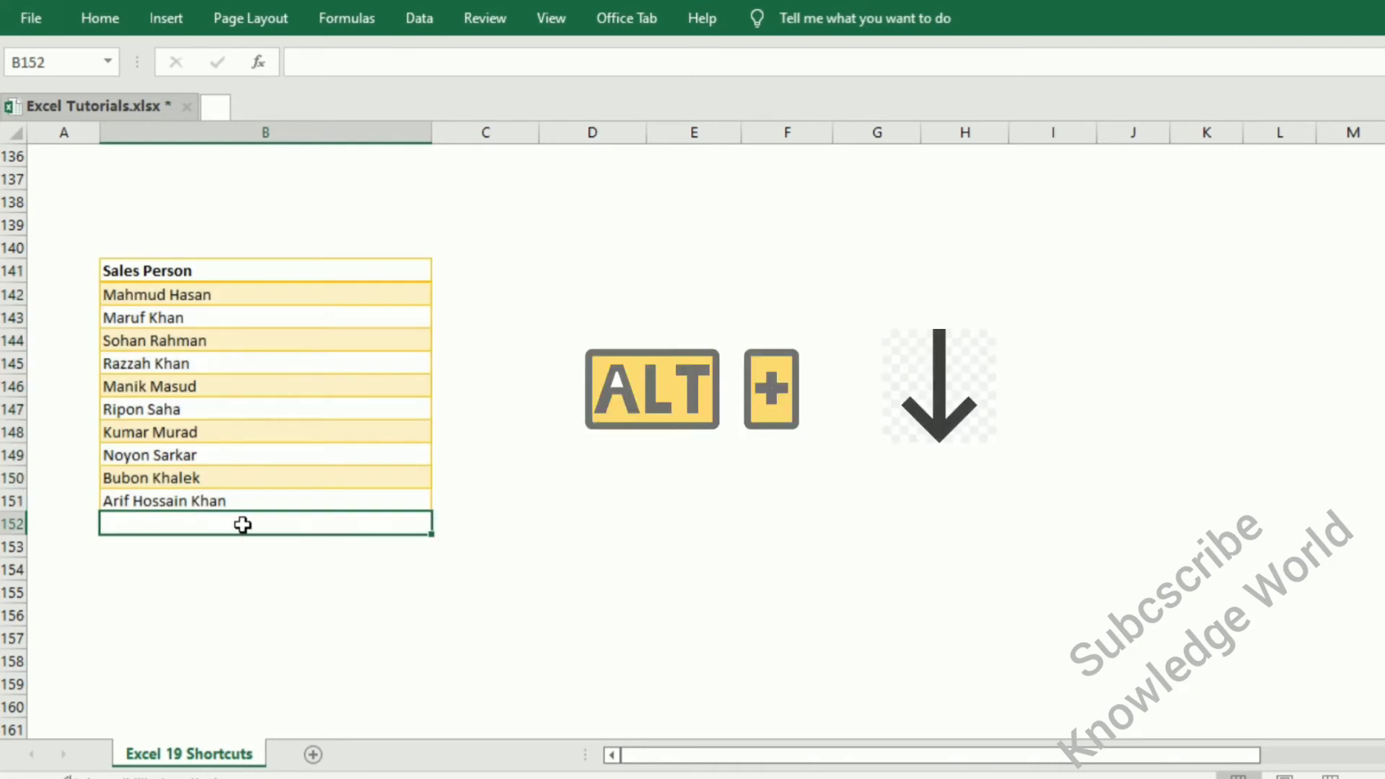
pyautogui.hotkey('alt', 'Down')
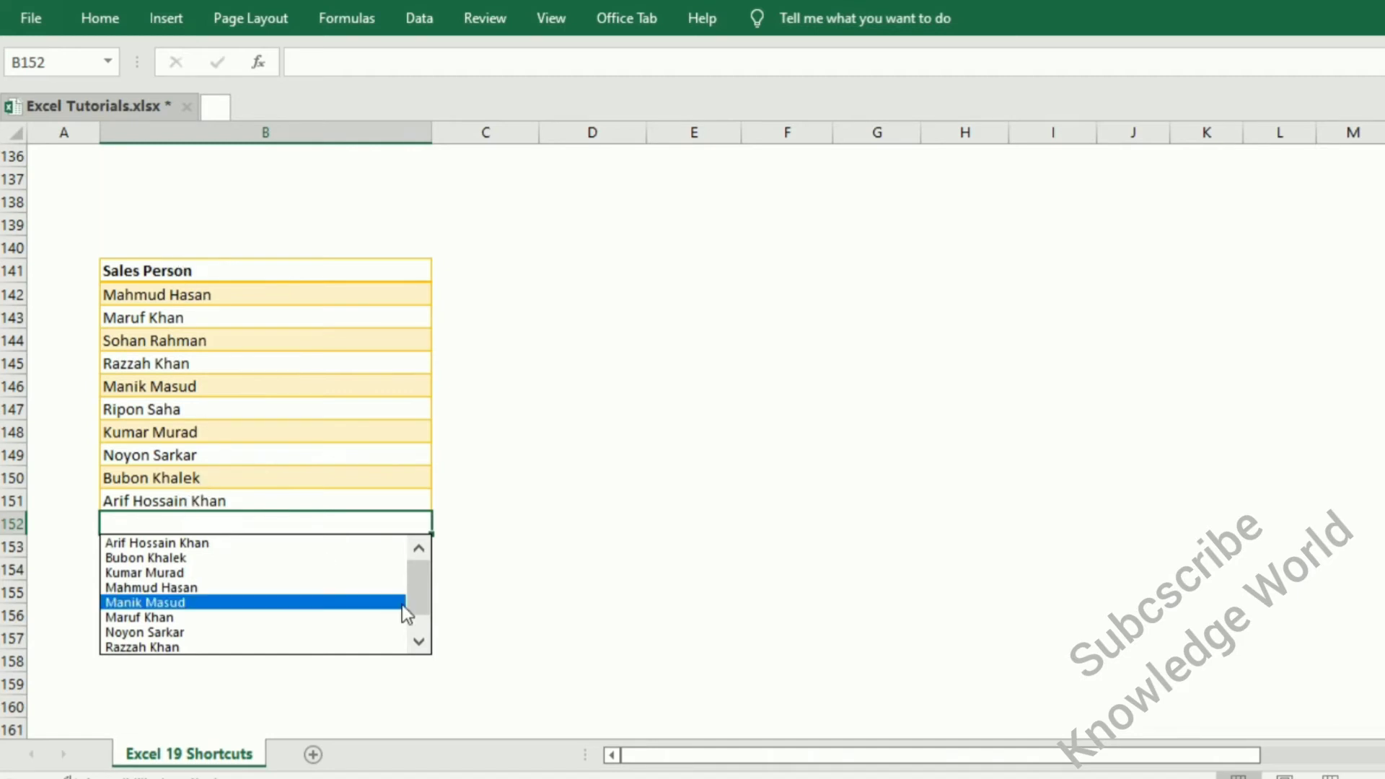
pyautogui.moveTo(428, 591); pyautogui.dragTo(430, 549)
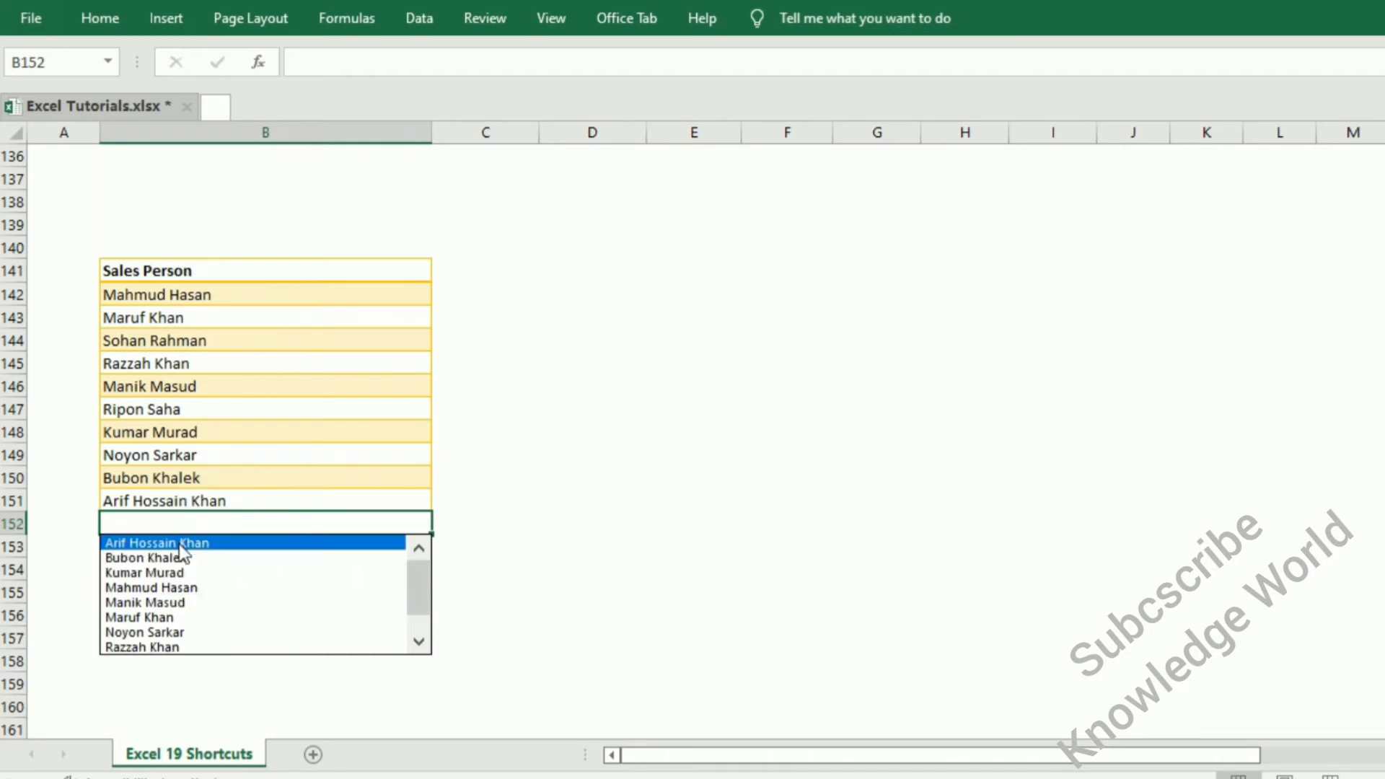
pyautogui.click(180, 543)
pyautogui.click(205, 549)
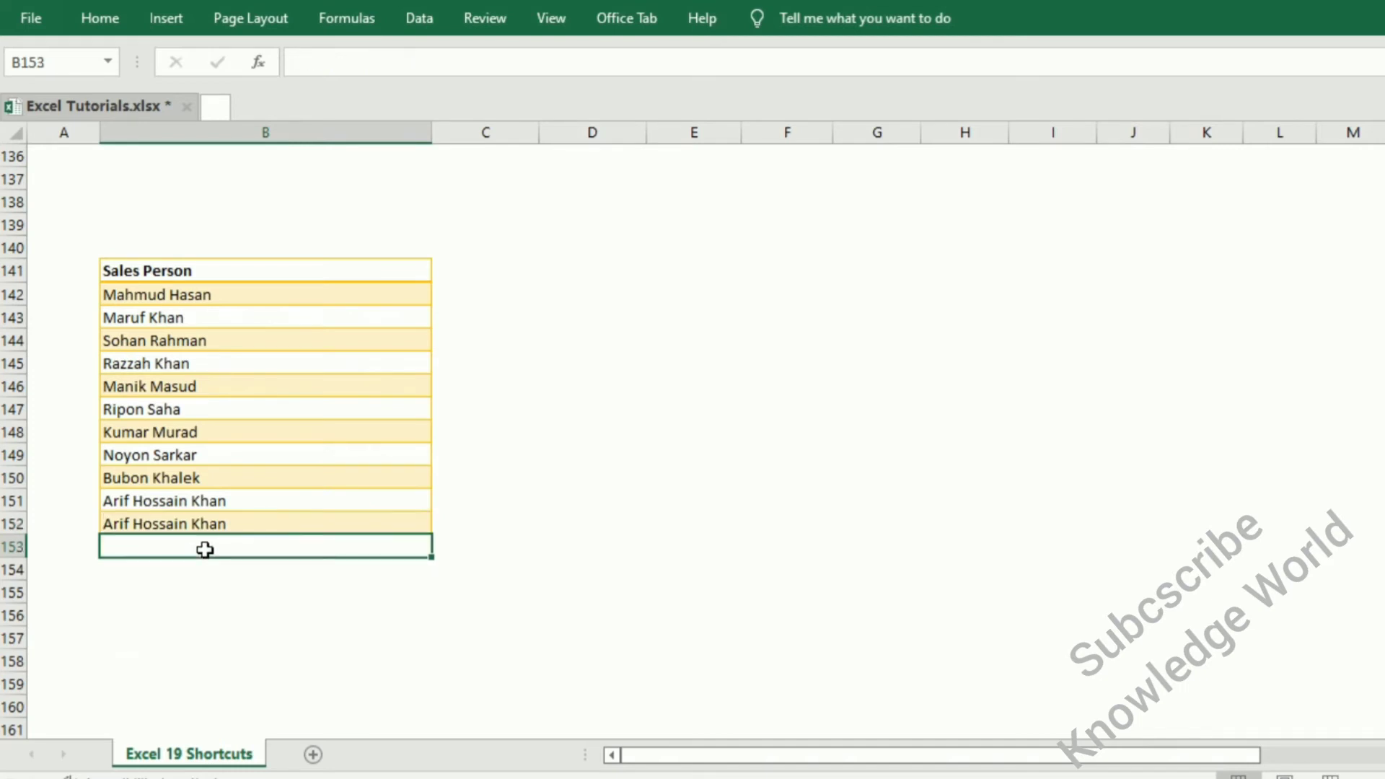
pyautogui.hotkey('alt', 'Down')
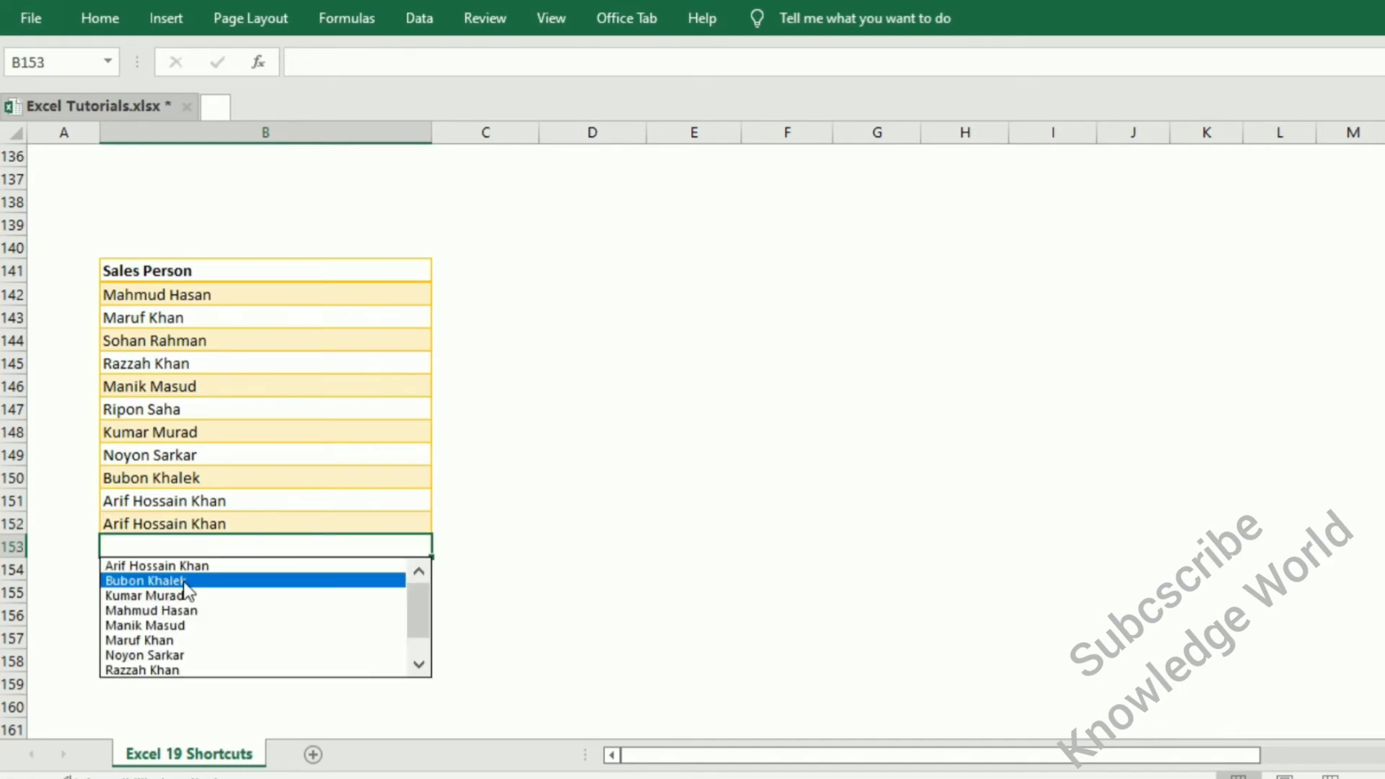
pyautogui.click(144, 595)
pyautogui.click(510, 568)
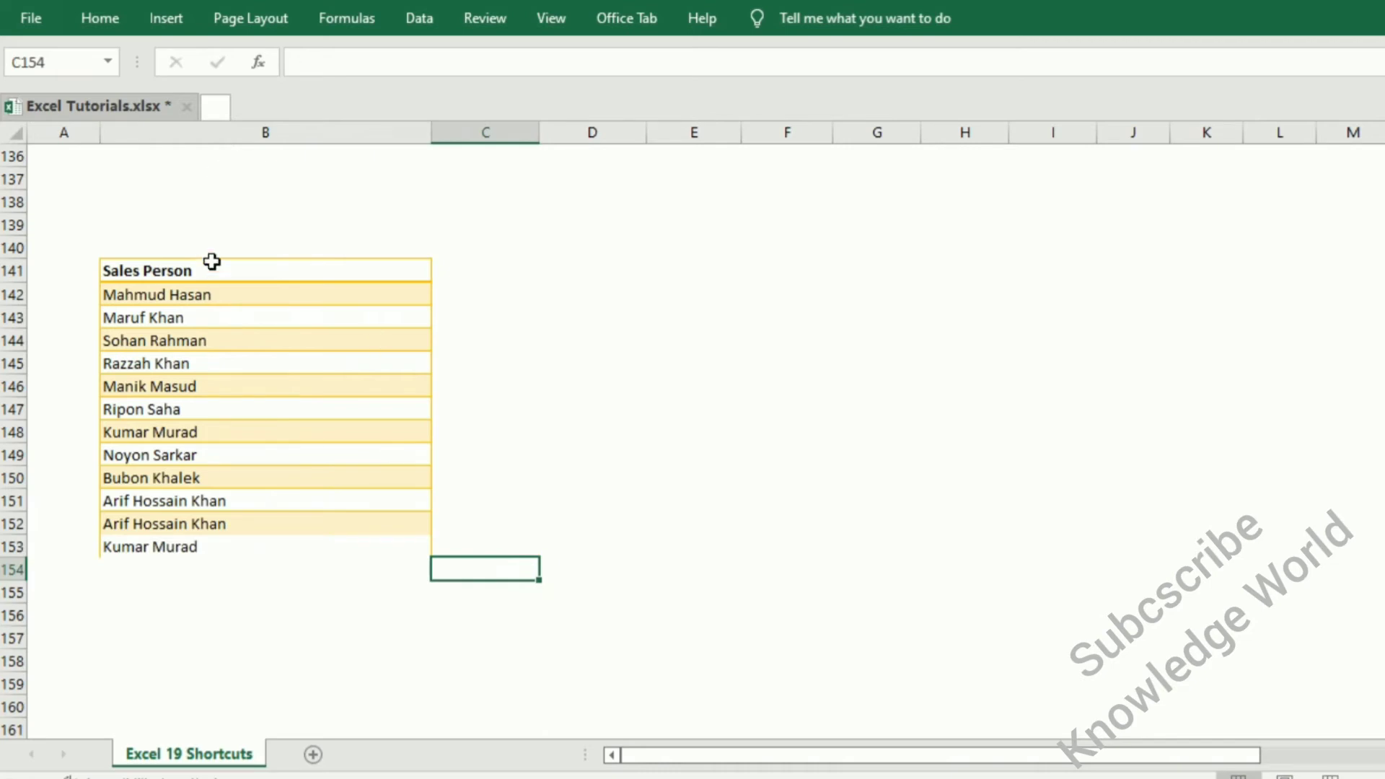
pyautogui.moveTo(205, 271); pyautogui.dragTo(299, 540)
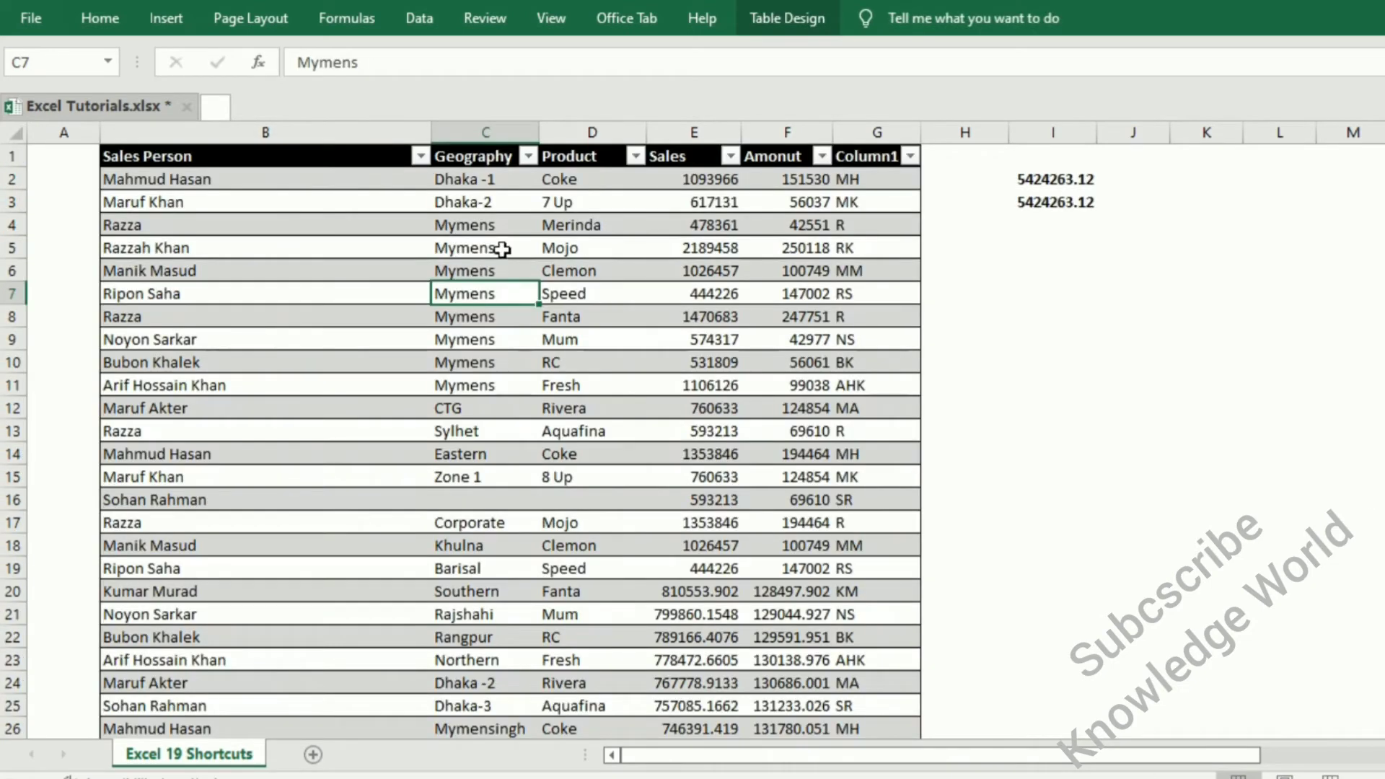
# Filter the Geography column from C1 to show only Barisal and CTG.
pyautogui.click(487, 160)
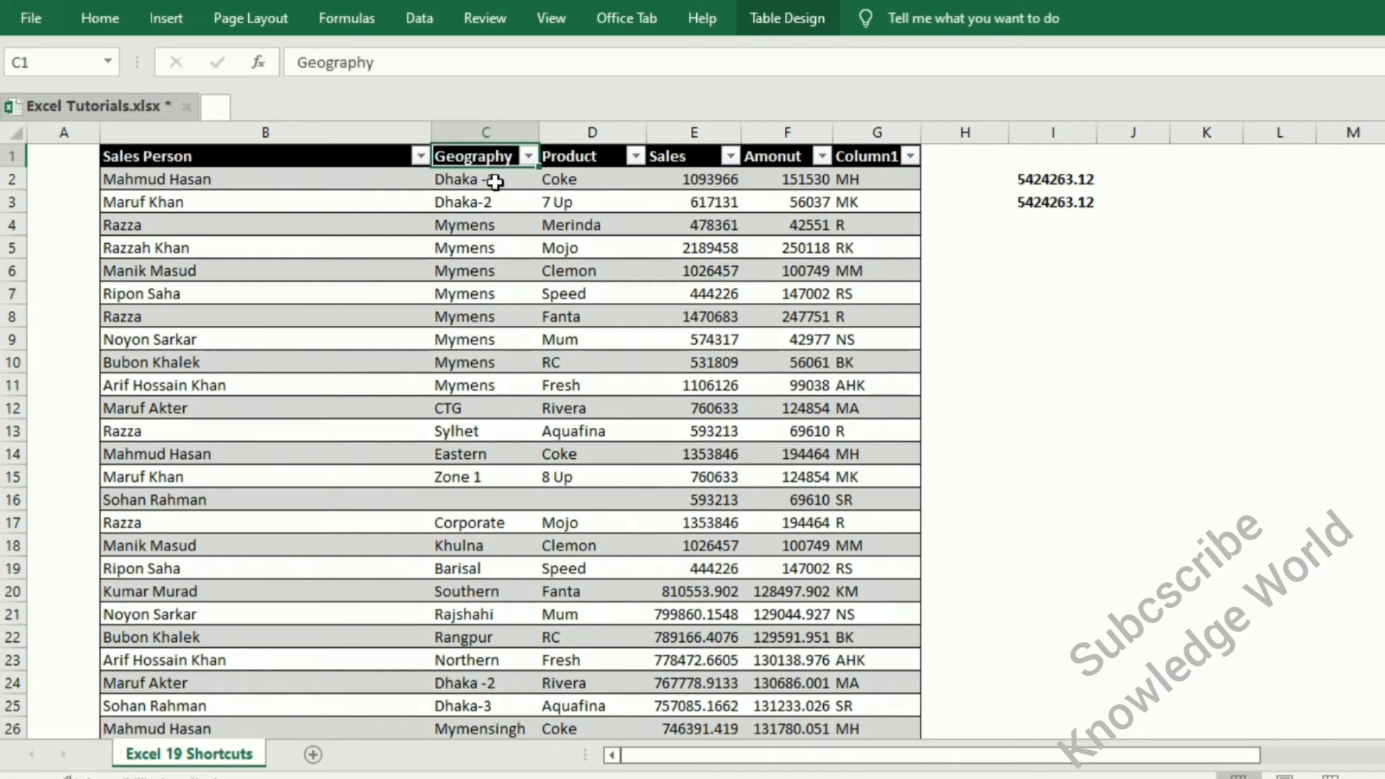
pyautogui.hotkey('alt', 'Down')
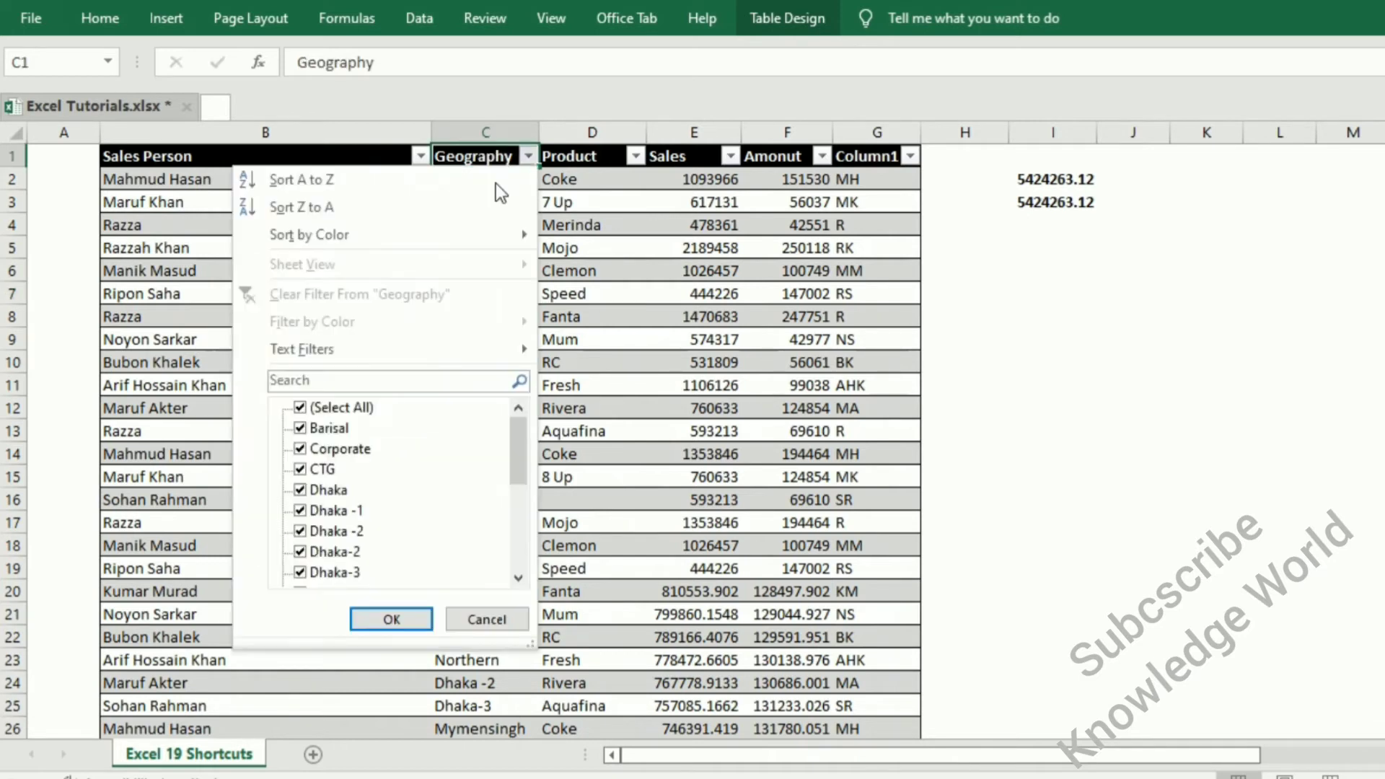
pyautogui.click(342, 409)
pyautogui.click(319, 432)
pyautogui.click(322, 469)
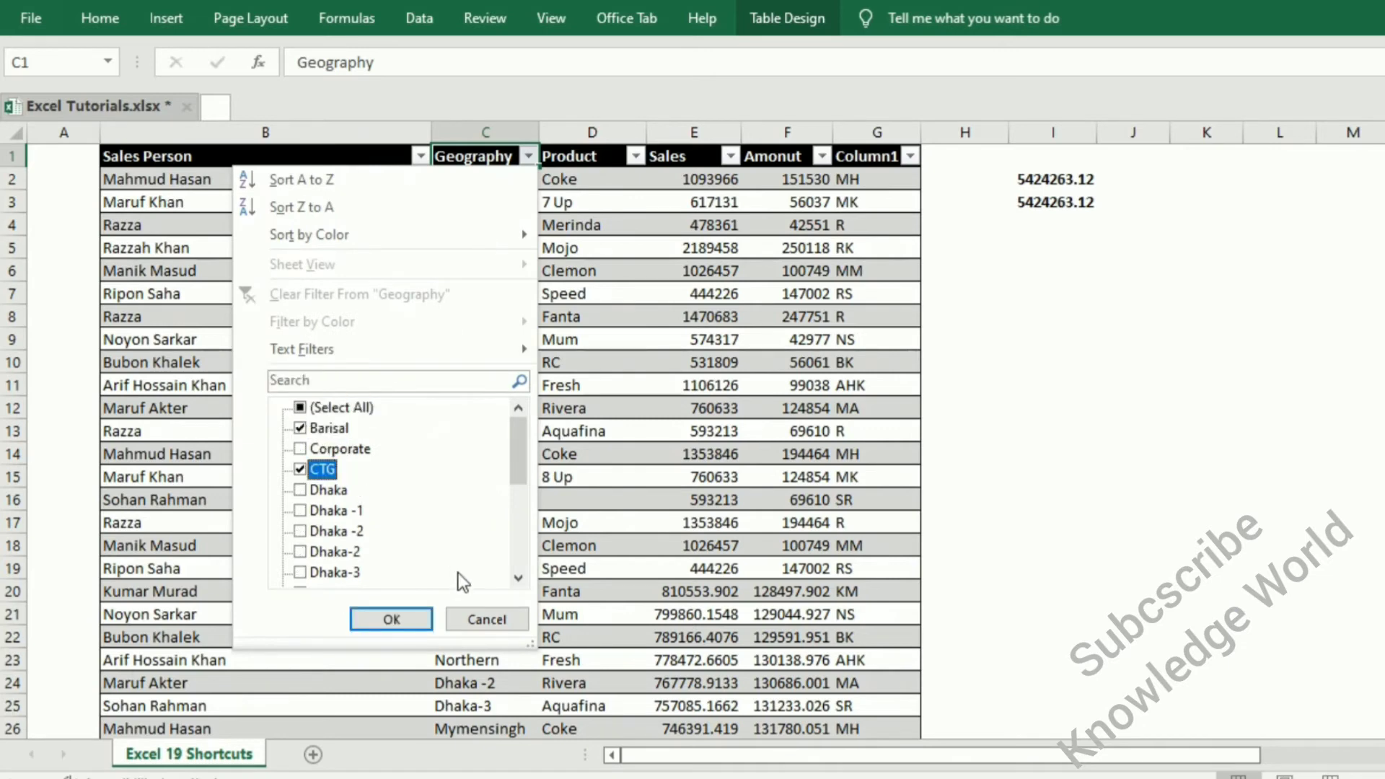
pyautogui.click(395, 619)
pyautogui.click(540, 422)
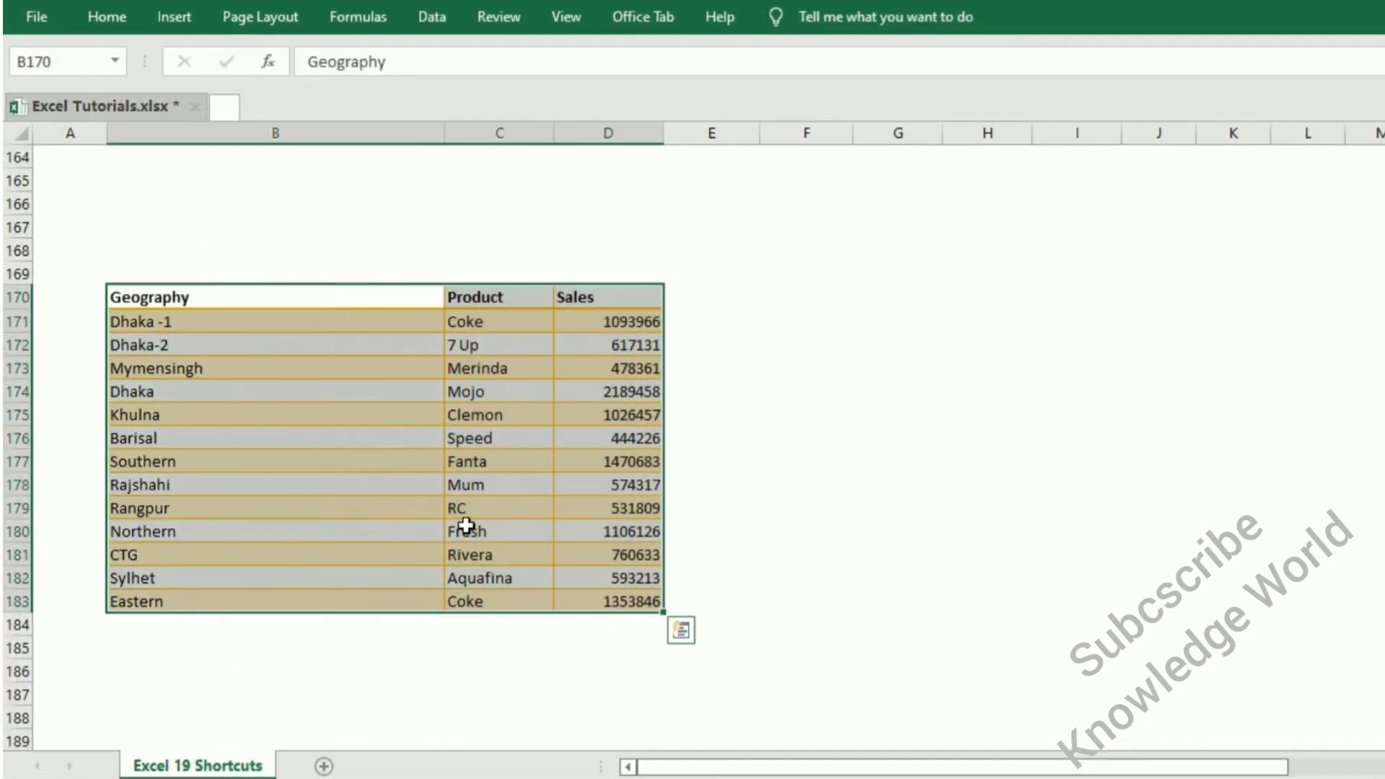
pyautogui.click(418, 462)
pyautogui.moveTo(148, 297); pyautogui.dragTo(594, 595)
pyautogui.hotkey('ctrl', 'c')
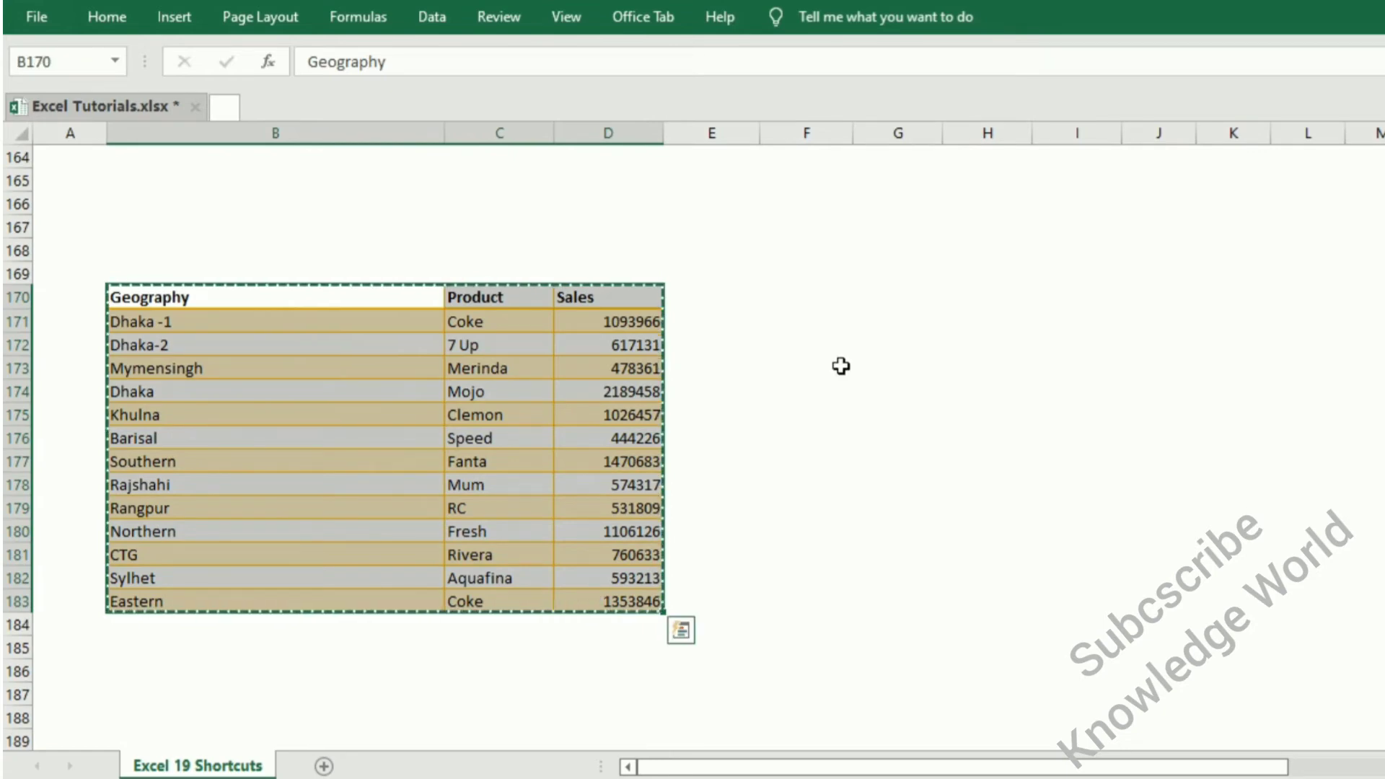
pyautogui.click(786, 302)
pyautogui.hotkey('ctrl', 'v')
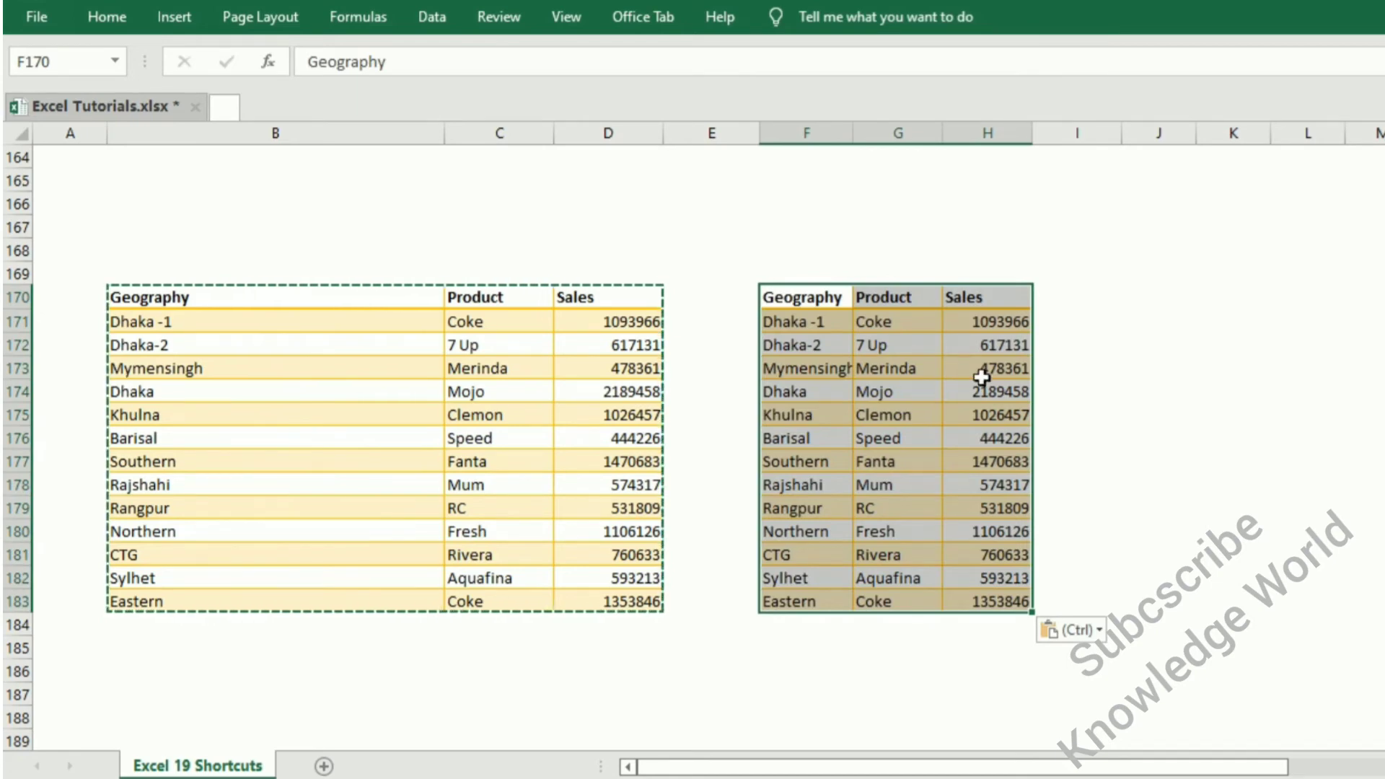
pyautogui.click(919, 442)
pyautogui.click(907, 416)
pyautogui.hotkey('ctrl', 'z')
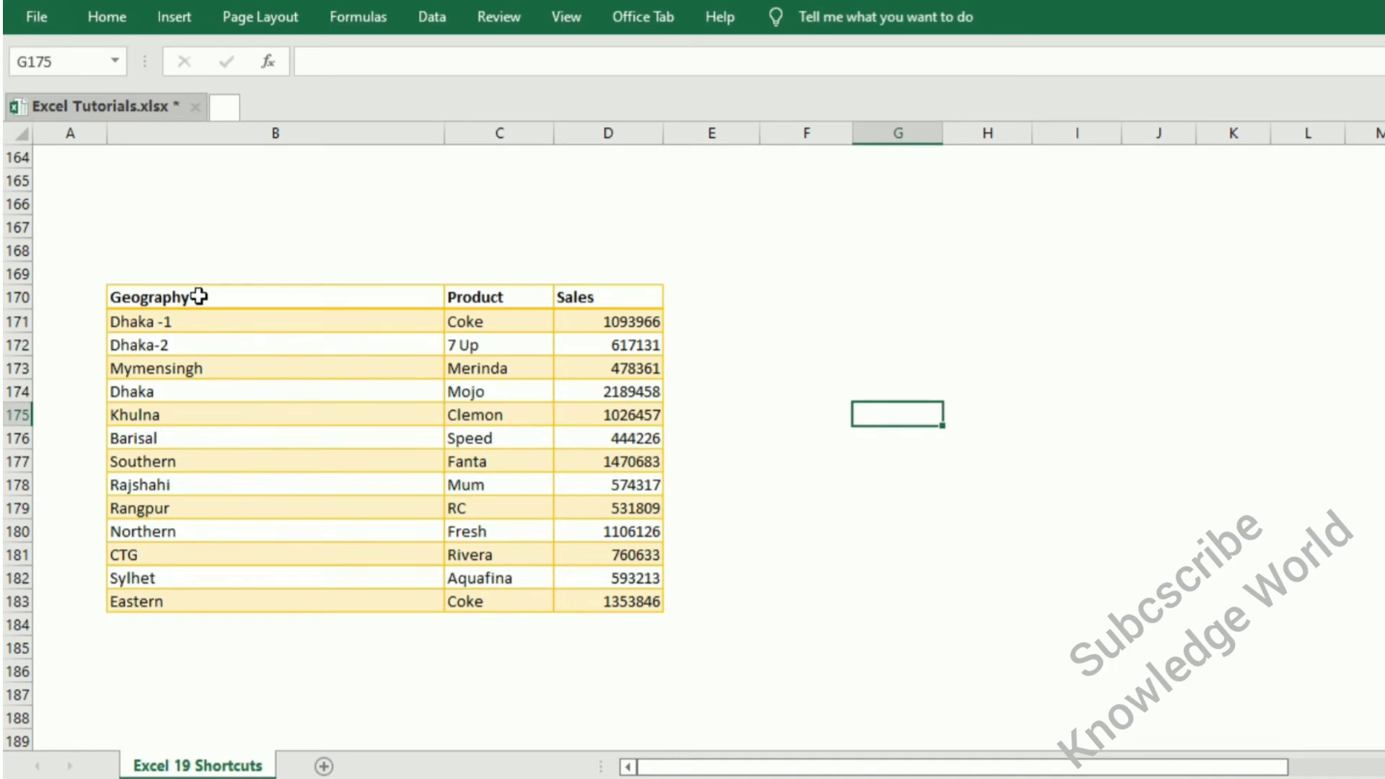
pyautogui.moveTo(194, 297)
pyautogui.mouseDown()
pyautogui.moveTo(594, 563)
pyautogui.moveTo(599, 599)
pyautogui.mouseUp()
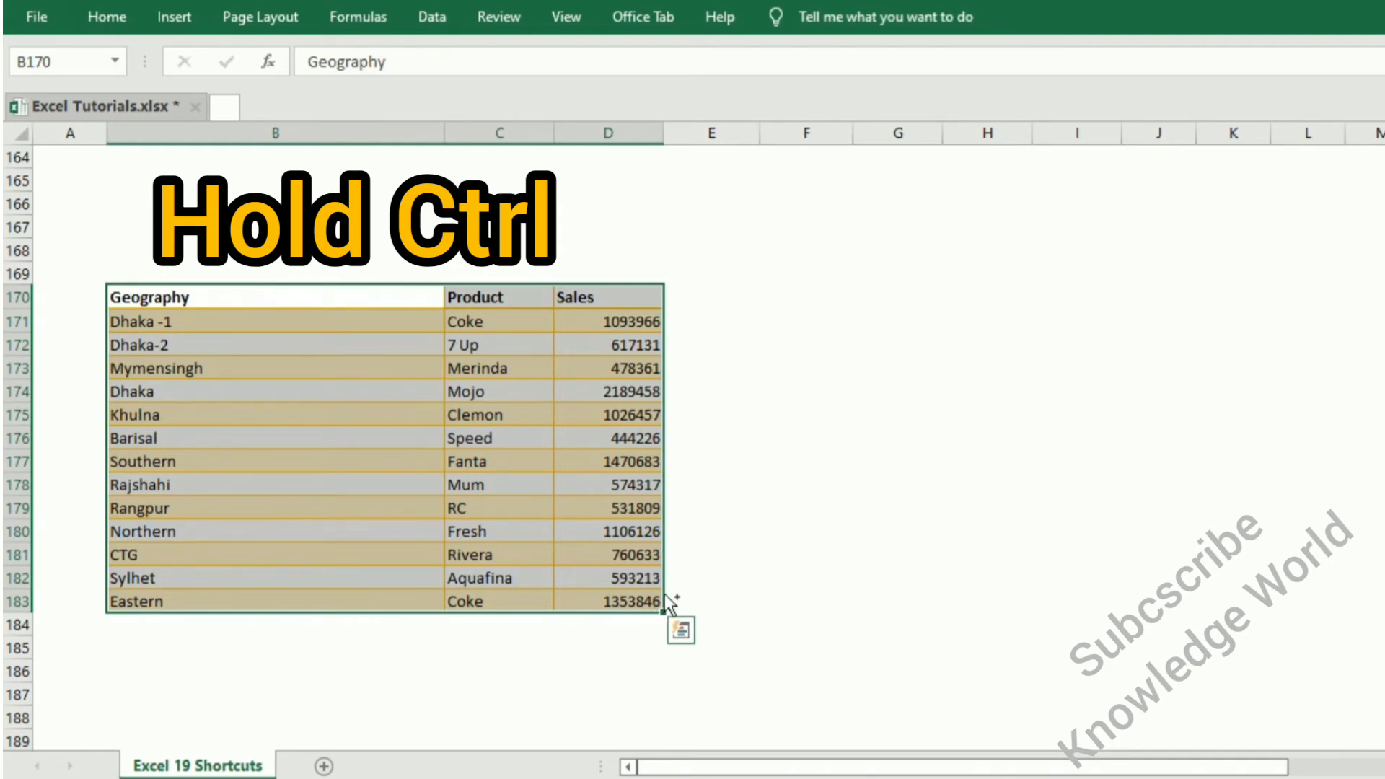
# Ctrl-drag the Geography, Product and Sales table to G170:I183, then select the Sales chart below.
pyautogui.moveTo(664, 594); pyautogui.dragTo(1091, 613)
pyautogui.click(1295, 529)
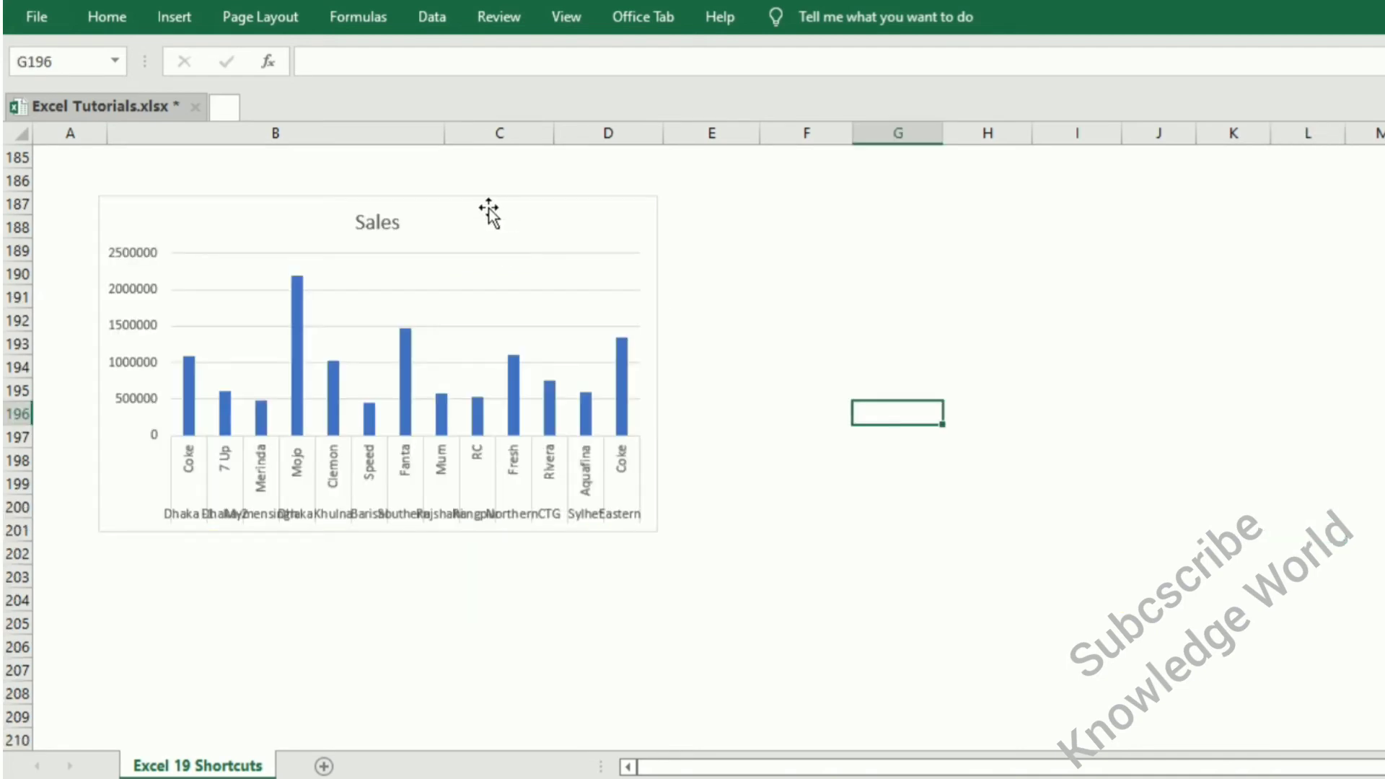
pyautogui.click(484, 211)
# Ctrl-drag the Sales chart rightward and drop the copy beside the original.
pyautogui.press('Escape')
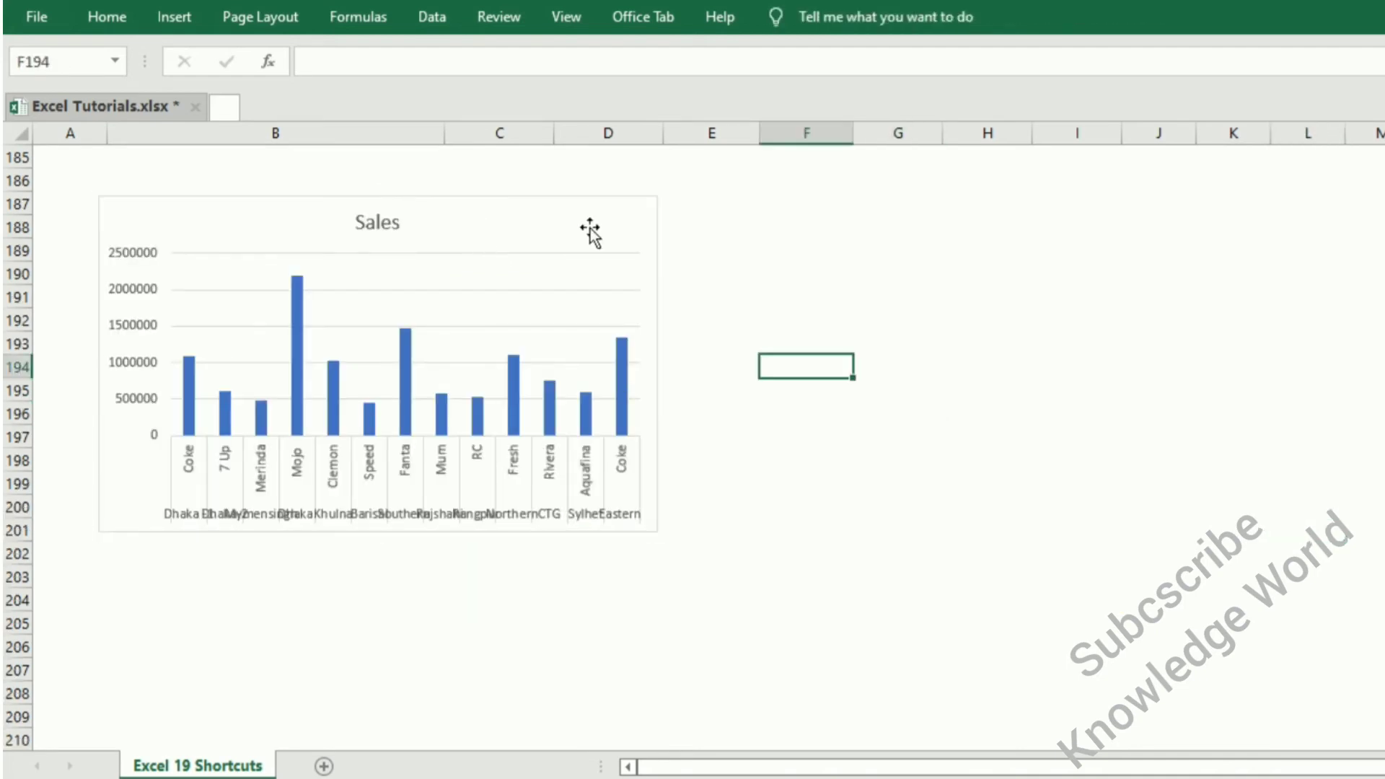
pyautogui.click(591, 232)
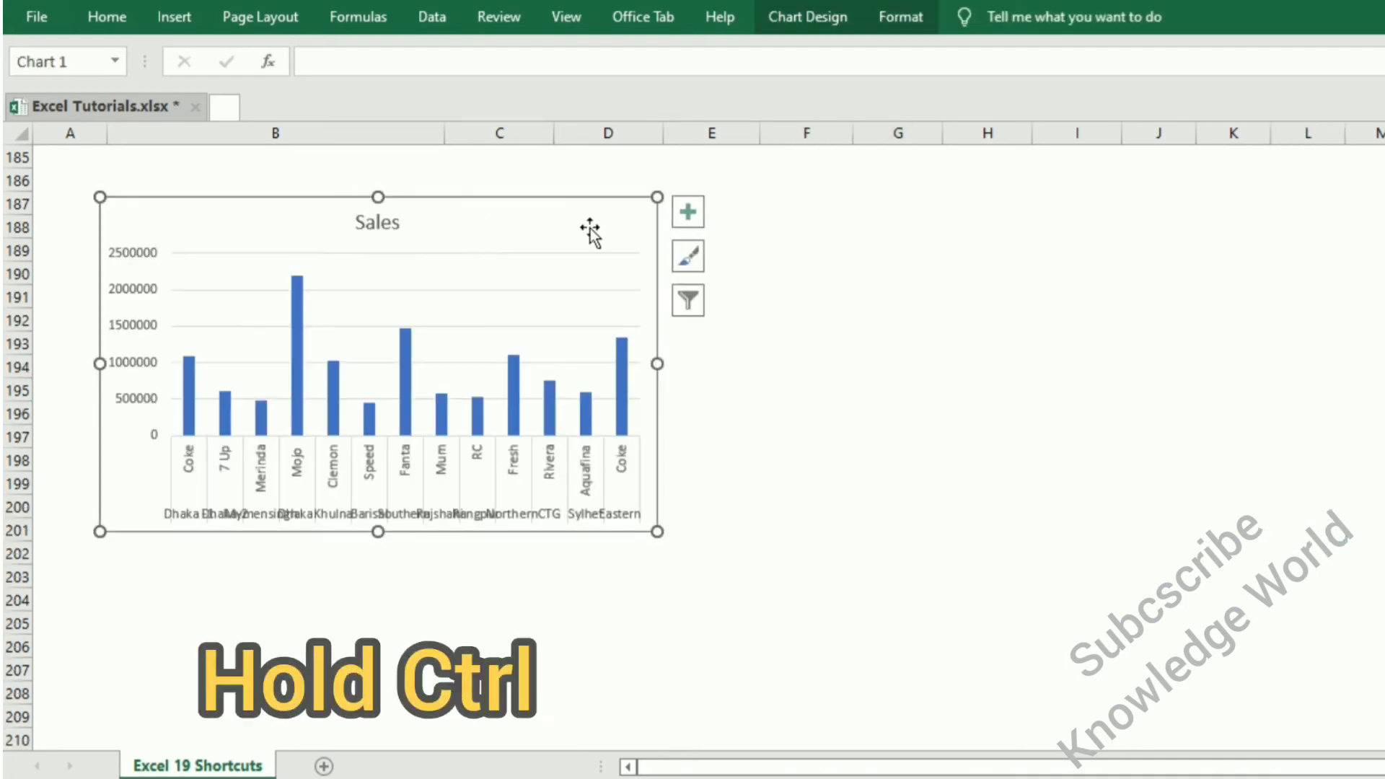
pyautogui.keyDown('ctrl'); pyautogui.click(590, 227); pyautogui.keyUp('ctrl')
pyautogui.moveTo(590, 228); pyautogui.dragTo(1205, 220)
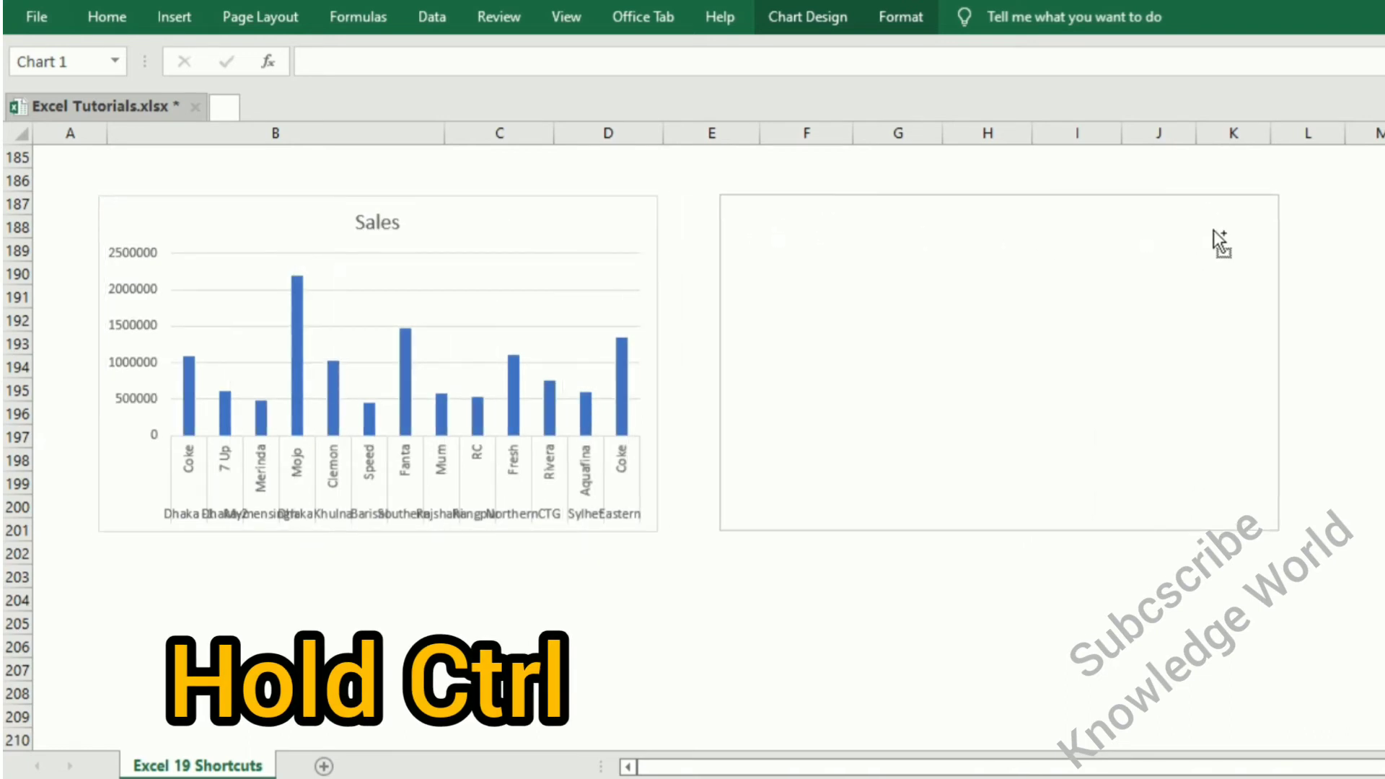
pyautogui.moveTo(1205, 220); pyautogui.dragTo(1214, 231)
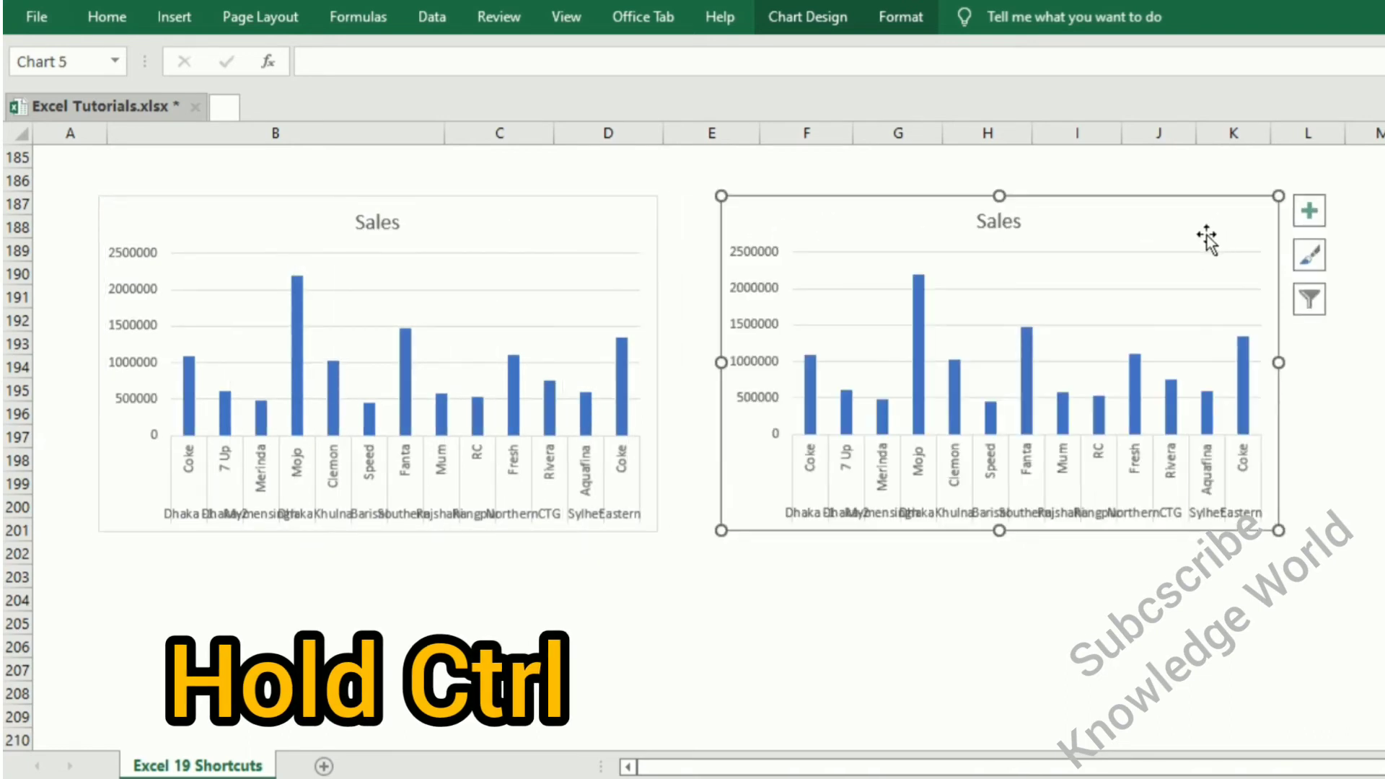
pyautogui.click(524, 606)
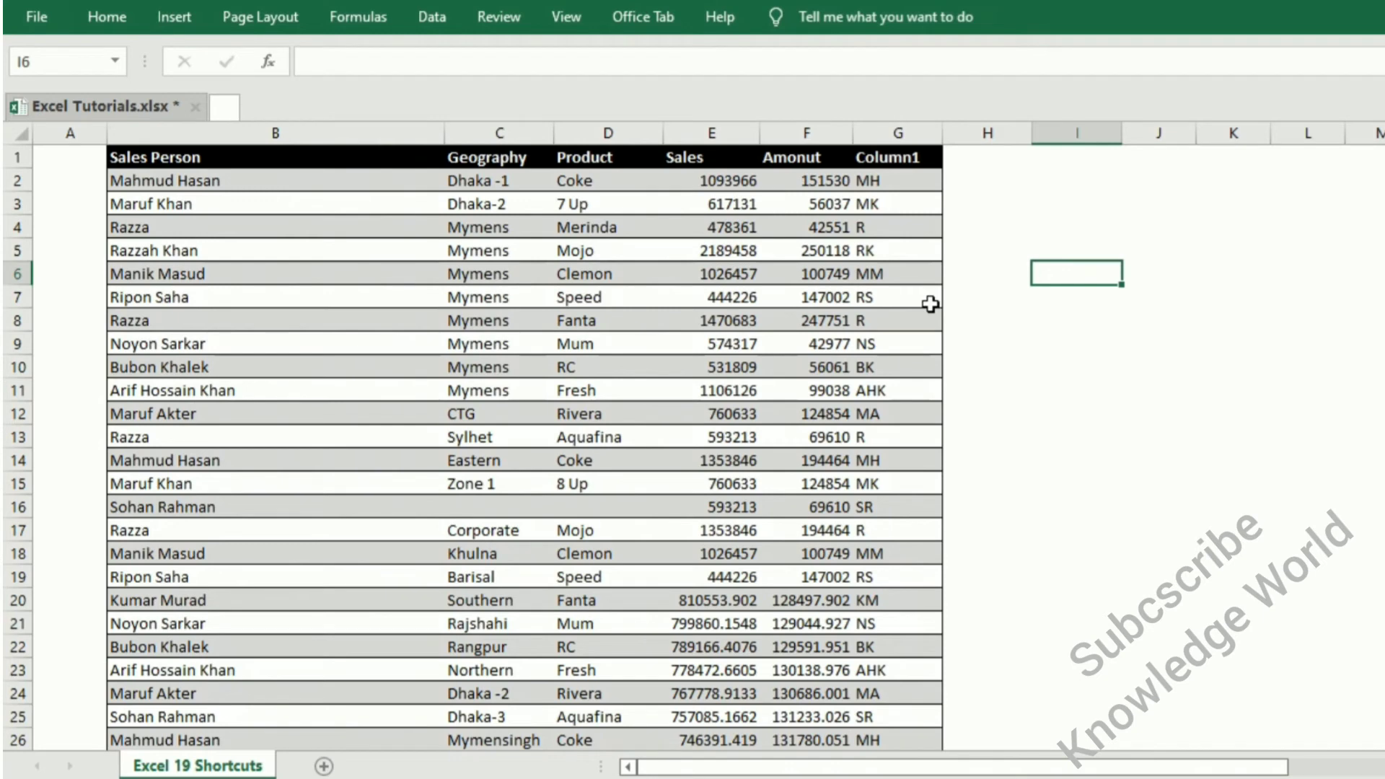
pyautogui.click(968, 189)
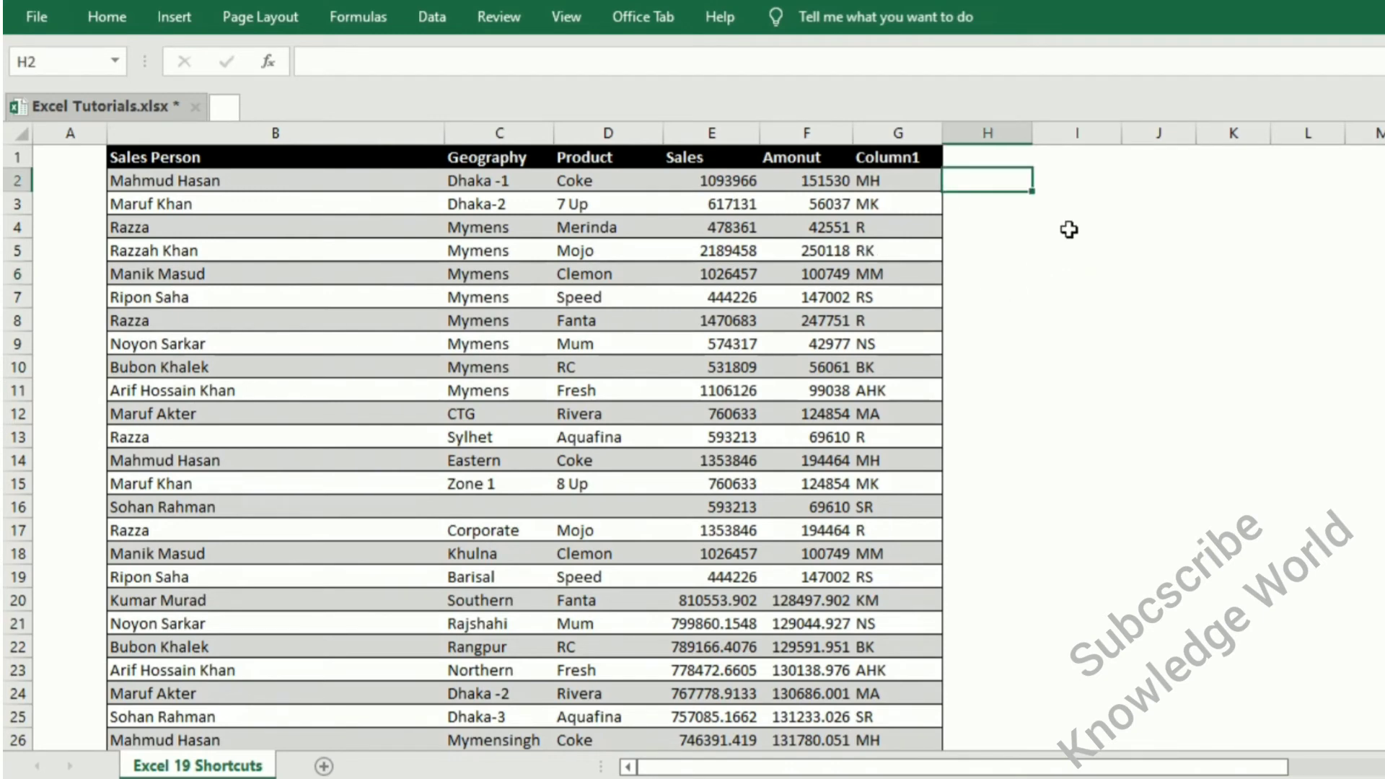
pyautogui.write('=IF(')
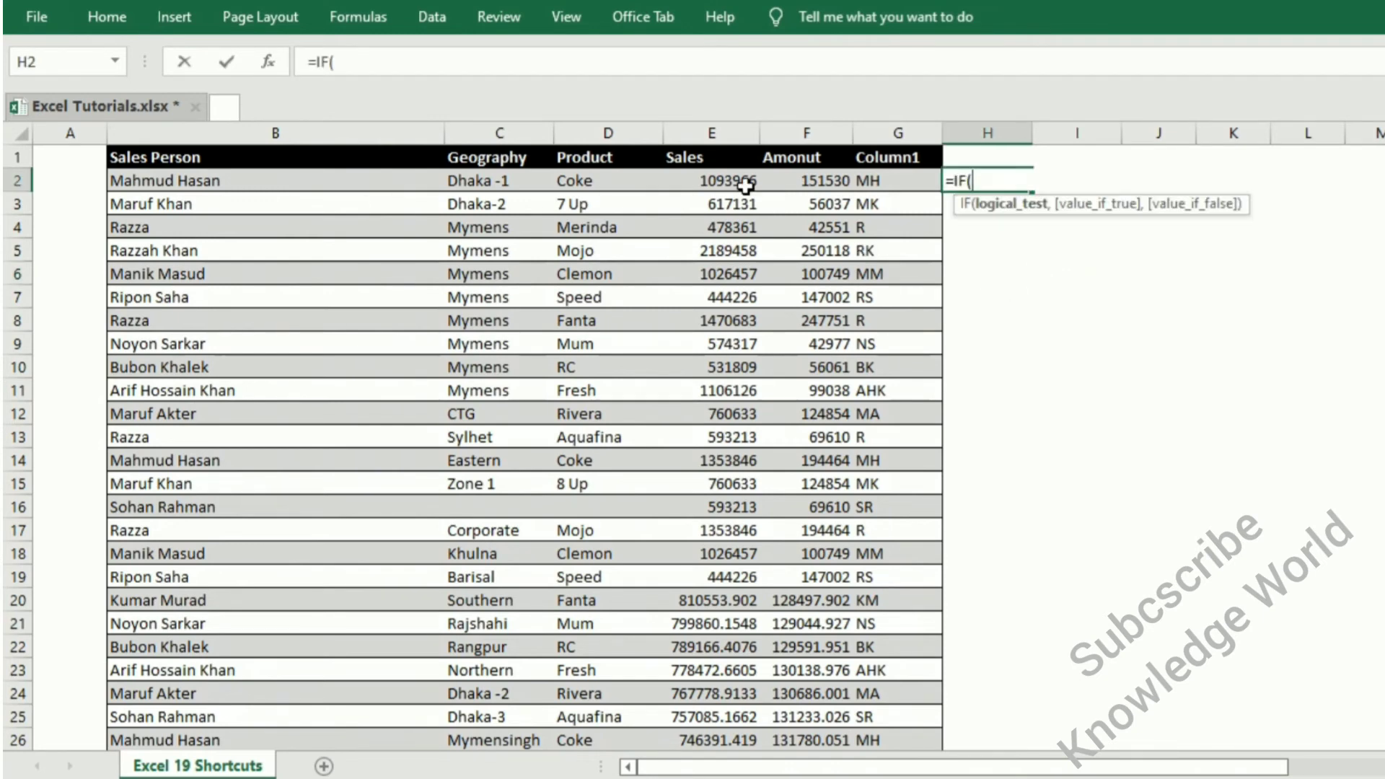
pyautogui.click(724, 180)
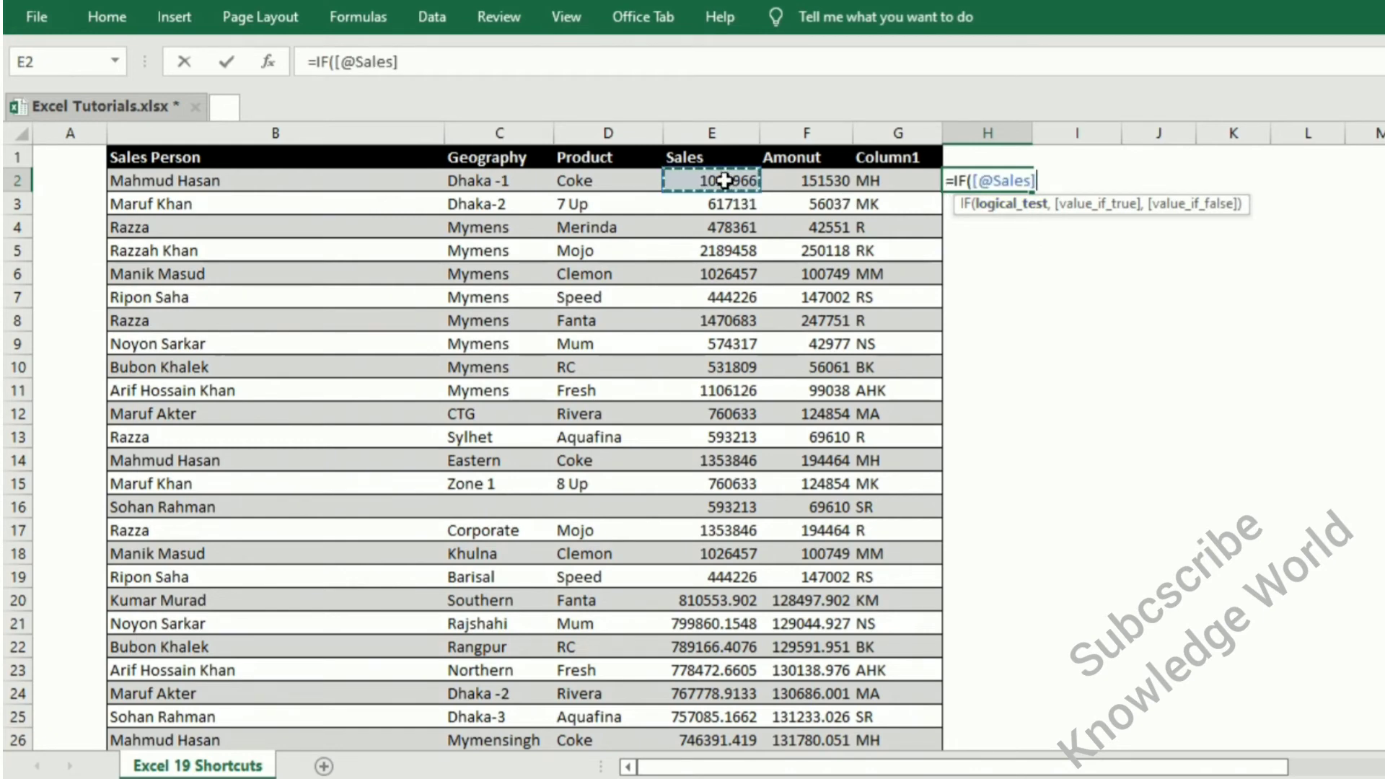
pyautogui.write('>')
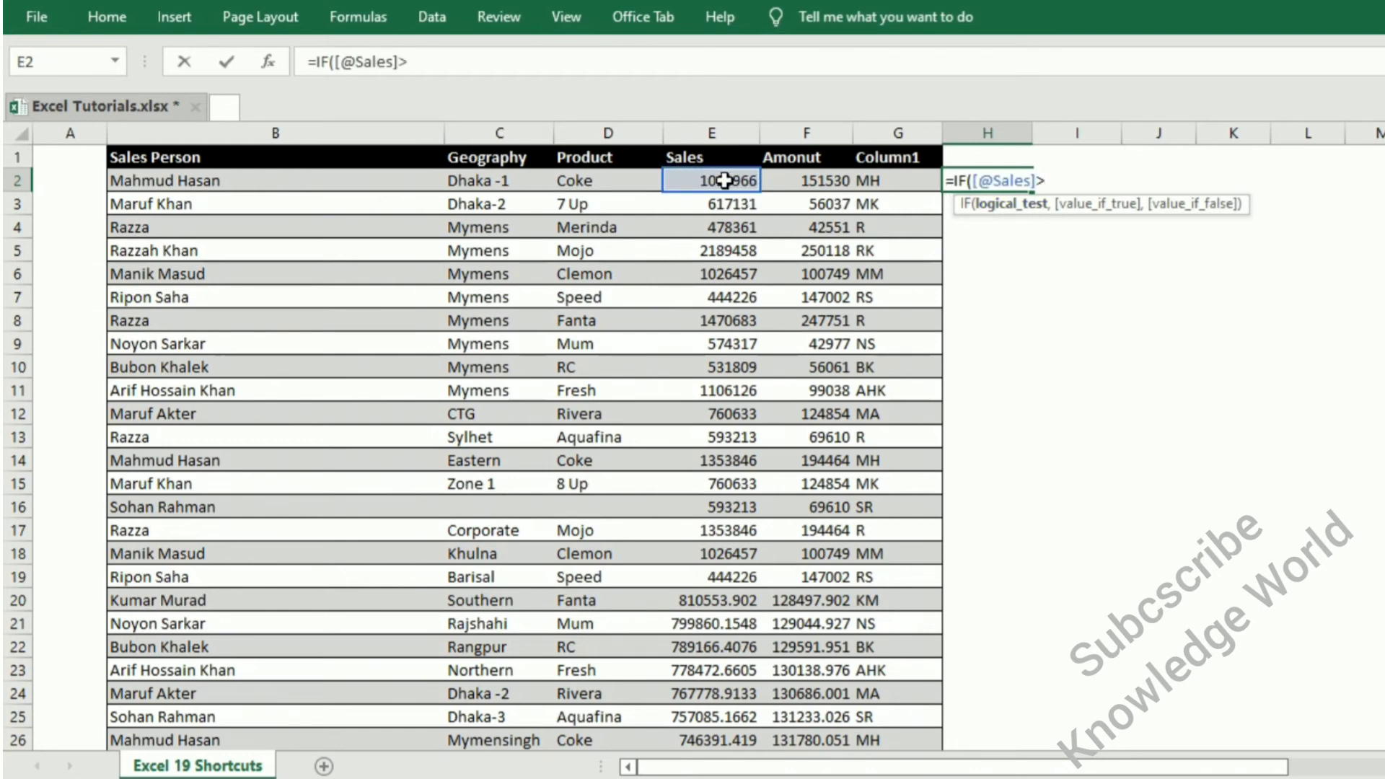
pyautogui.write('10000')
pyautogui.write(',')
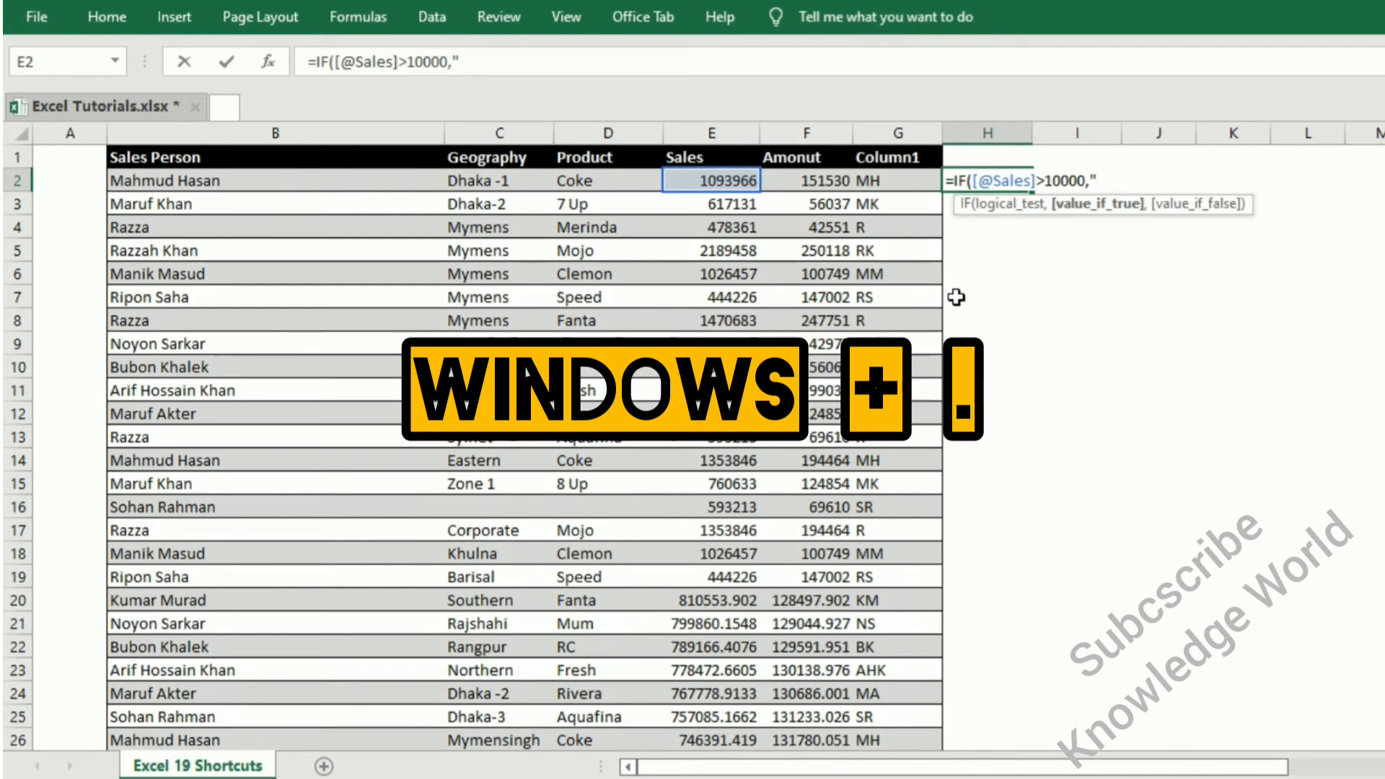
pyautogui.press('super+period')
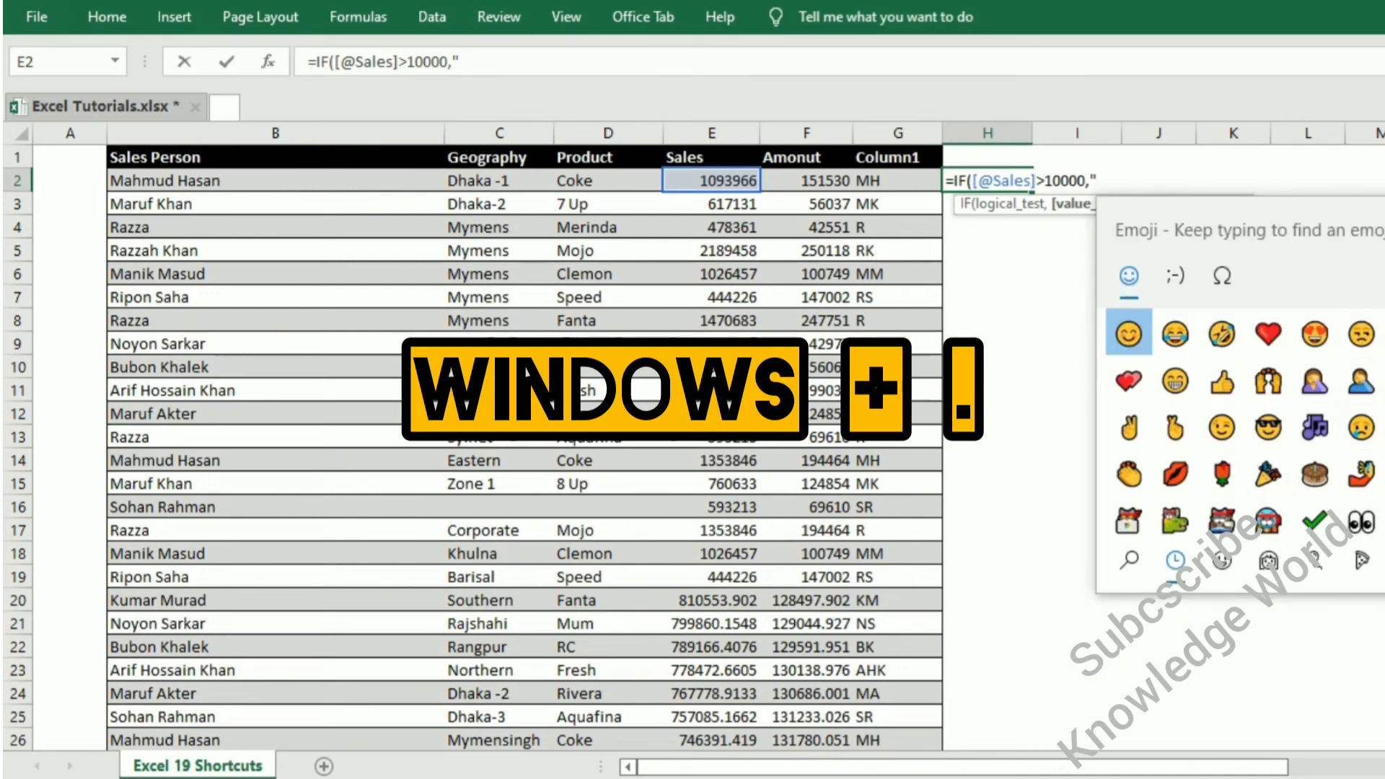
pyautogui.click(1176, 334)
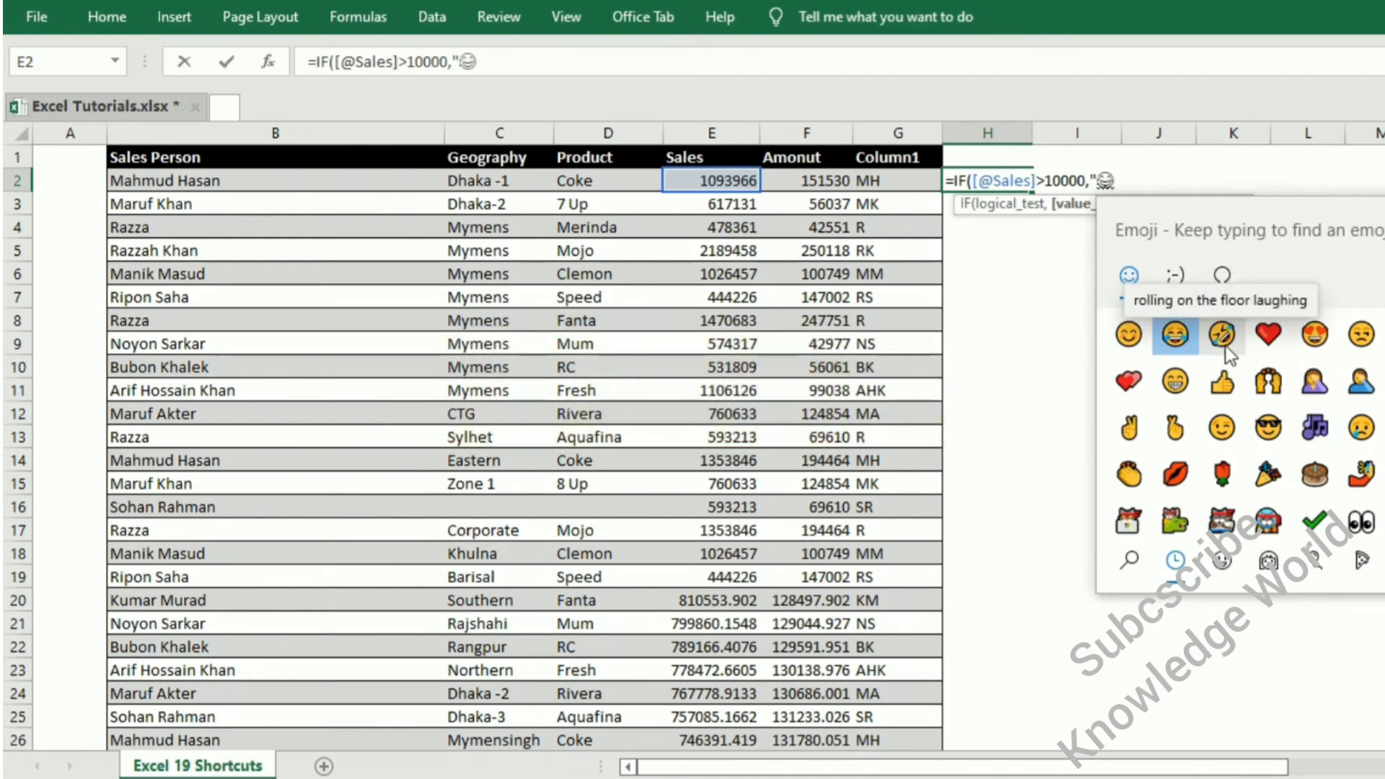
pyautogui.write('",')
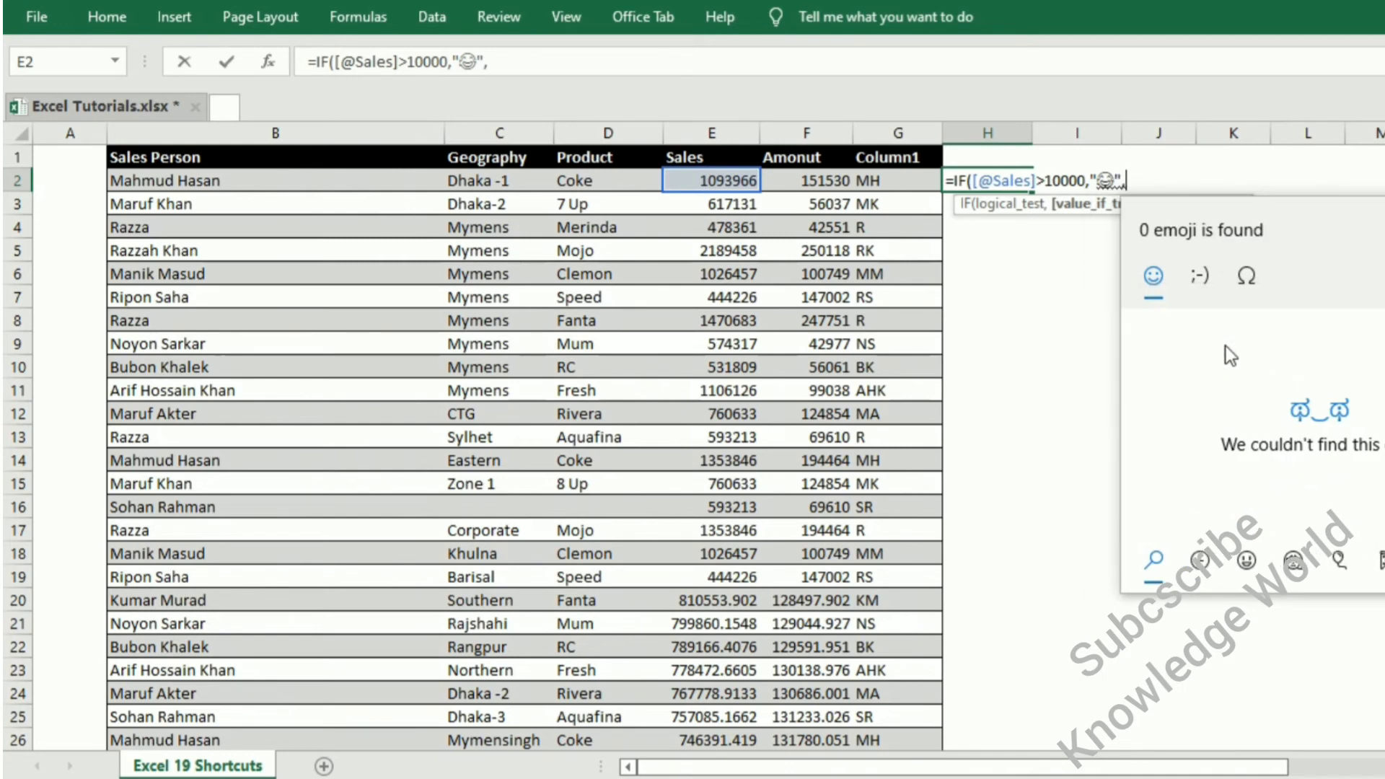
pyautogui.press('Escape')
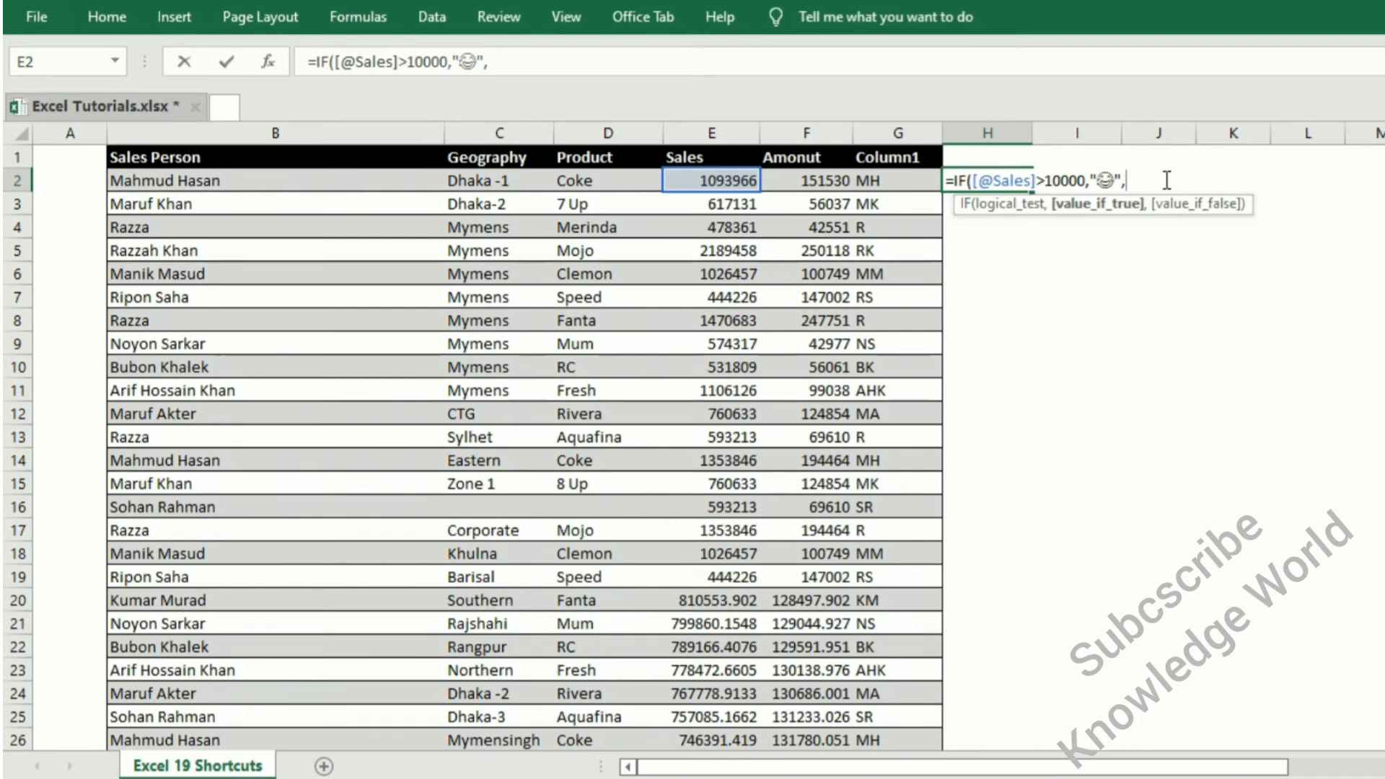
# Add a frowning emoji as the false result and commit the formula to fill Column2.
pyautogui.write('"')
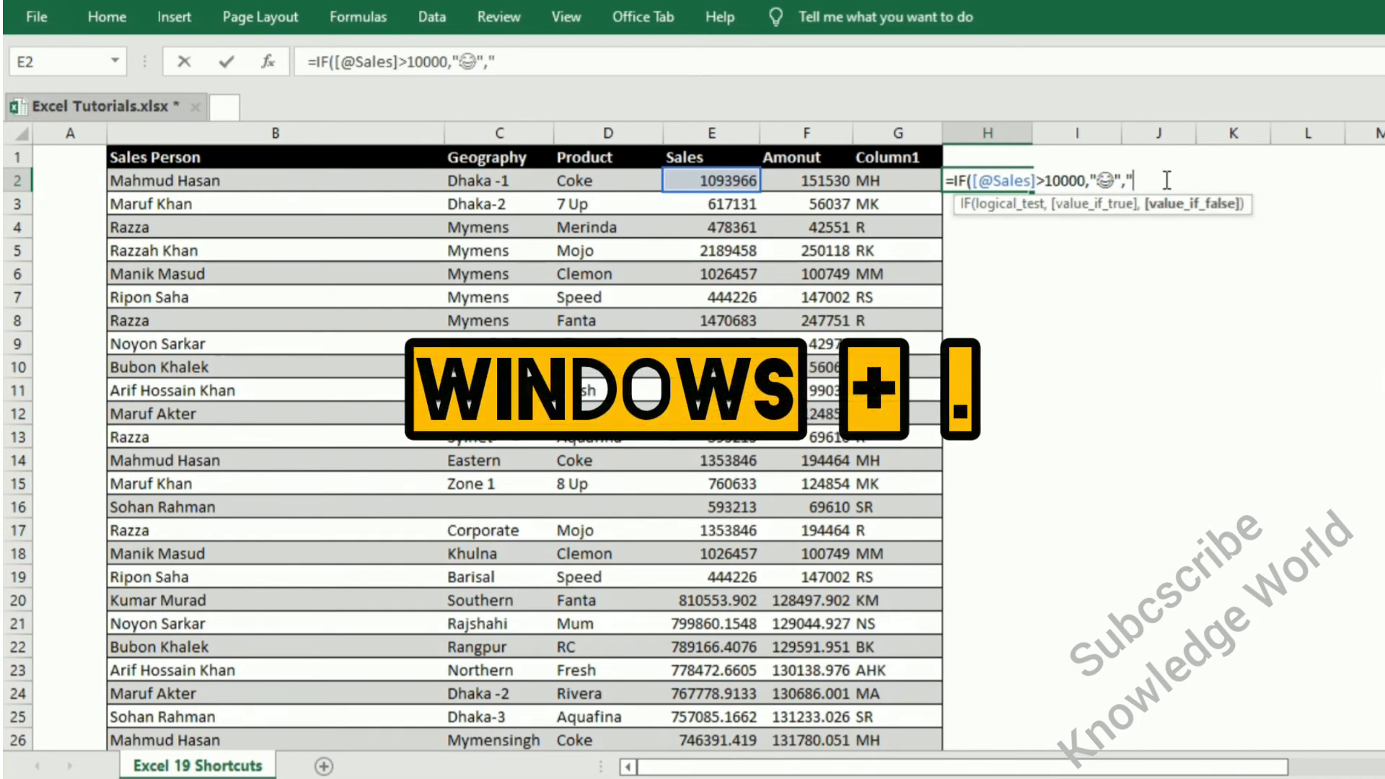
pyautogui.press('super+period')
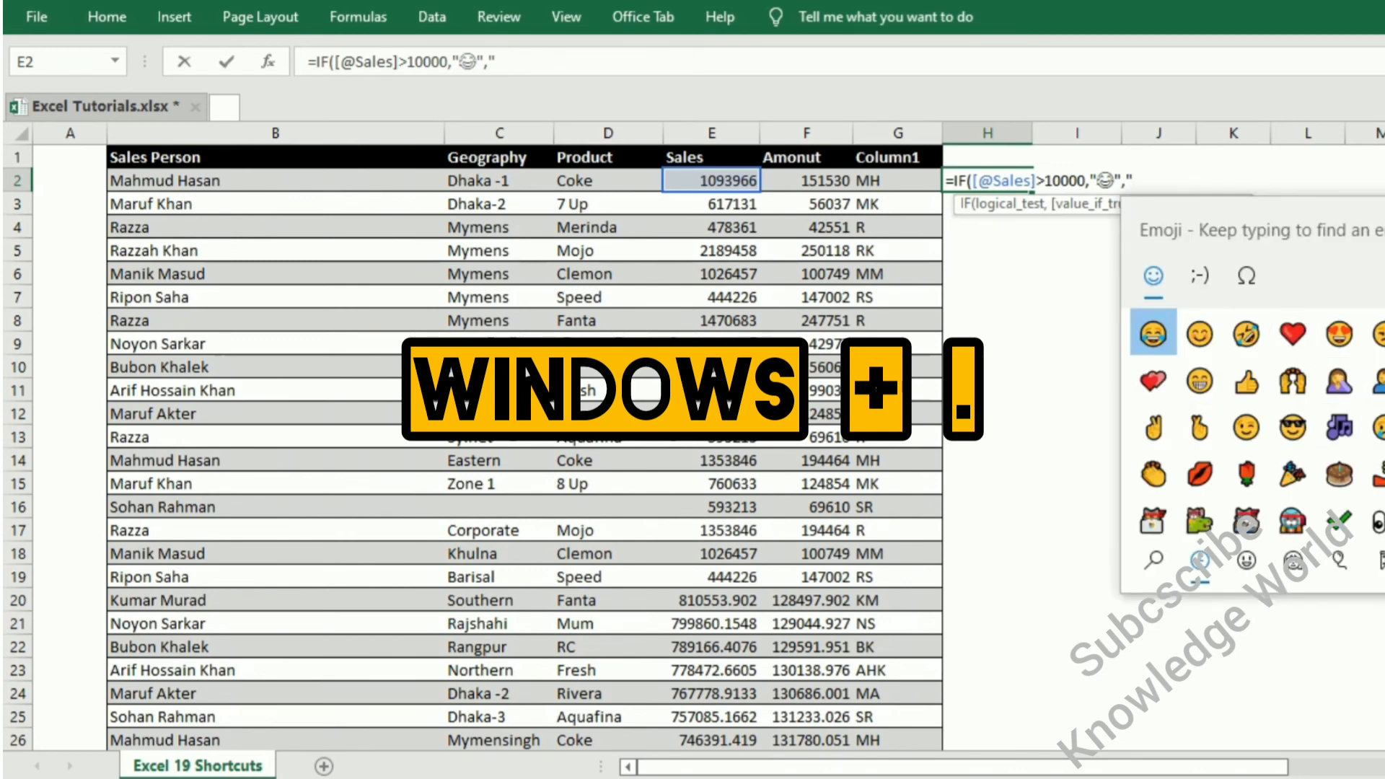
pyautogui.click(1377, 427)
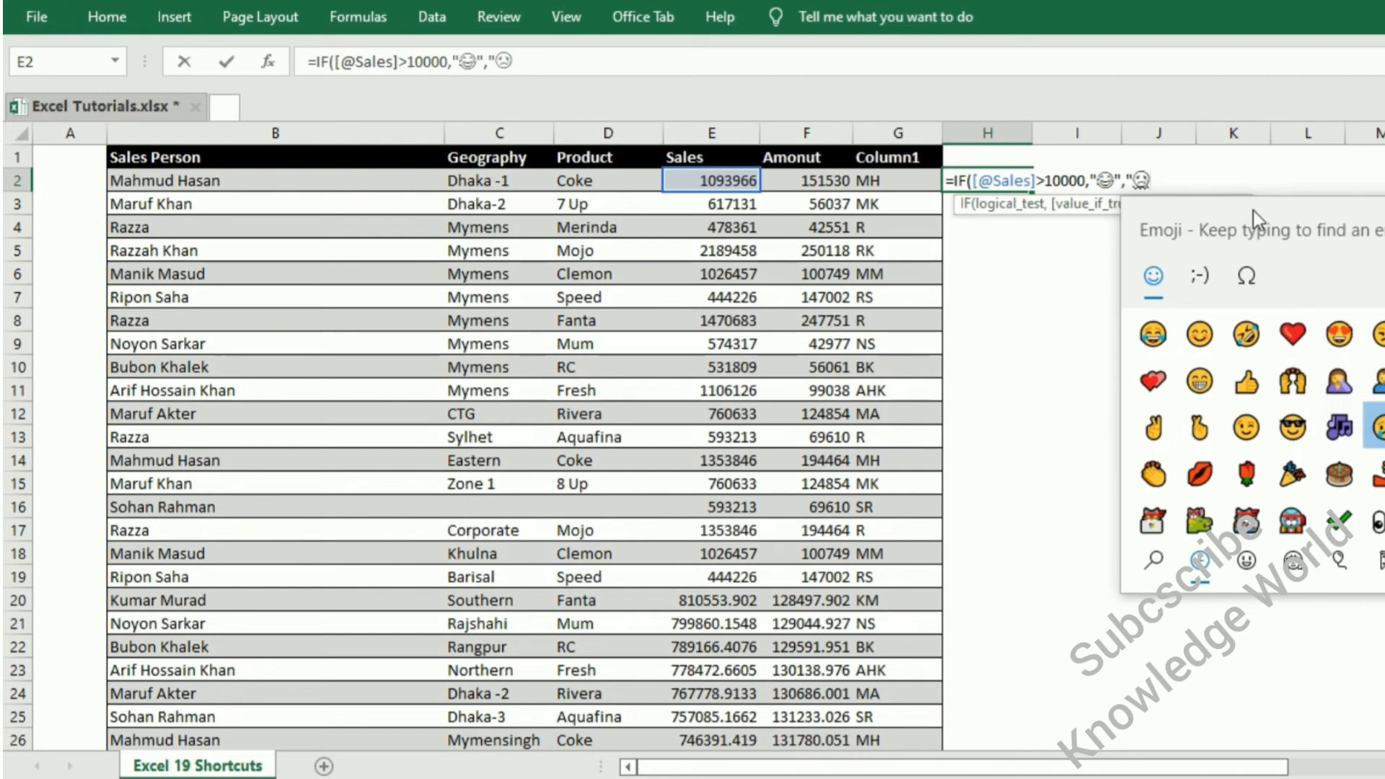
pyautogui.write('"')
pyautogui.press('Escape')
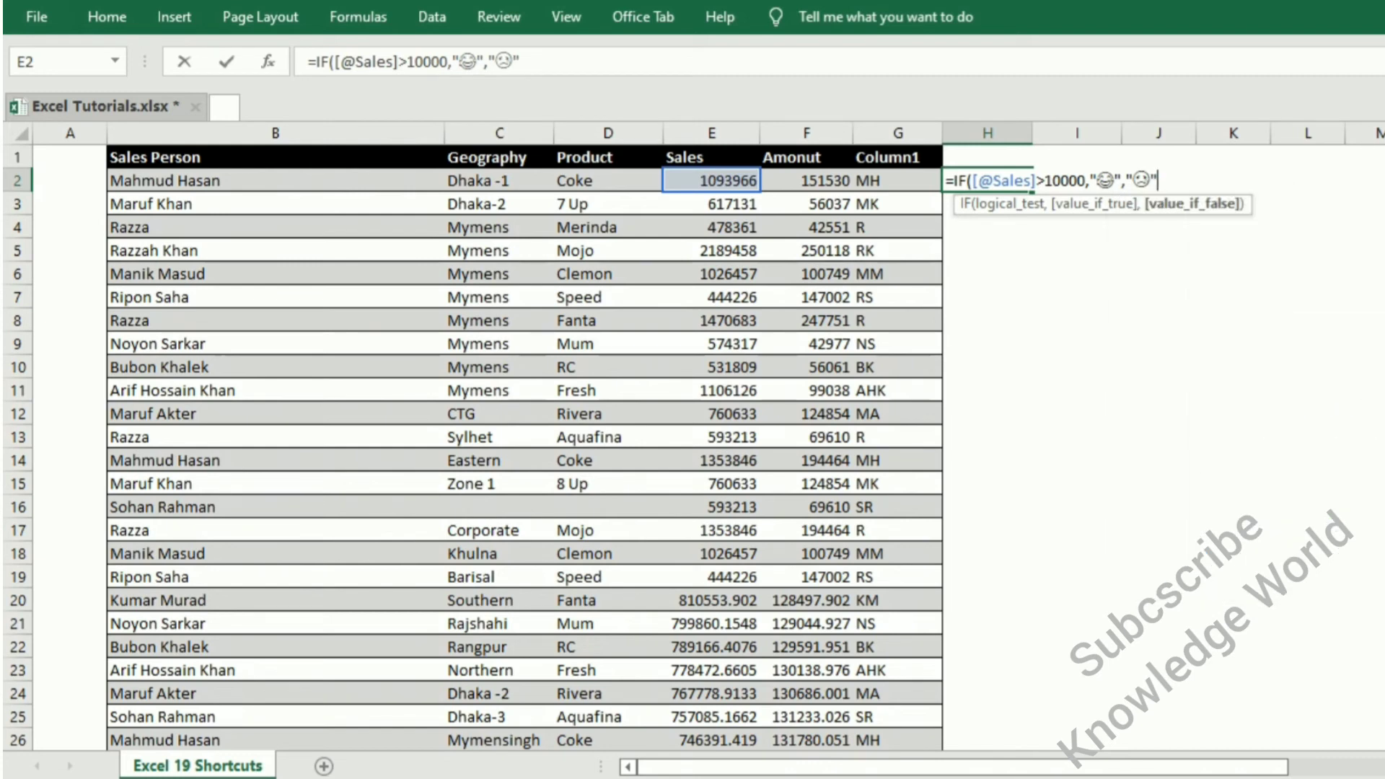
pyautogui.press('Return')
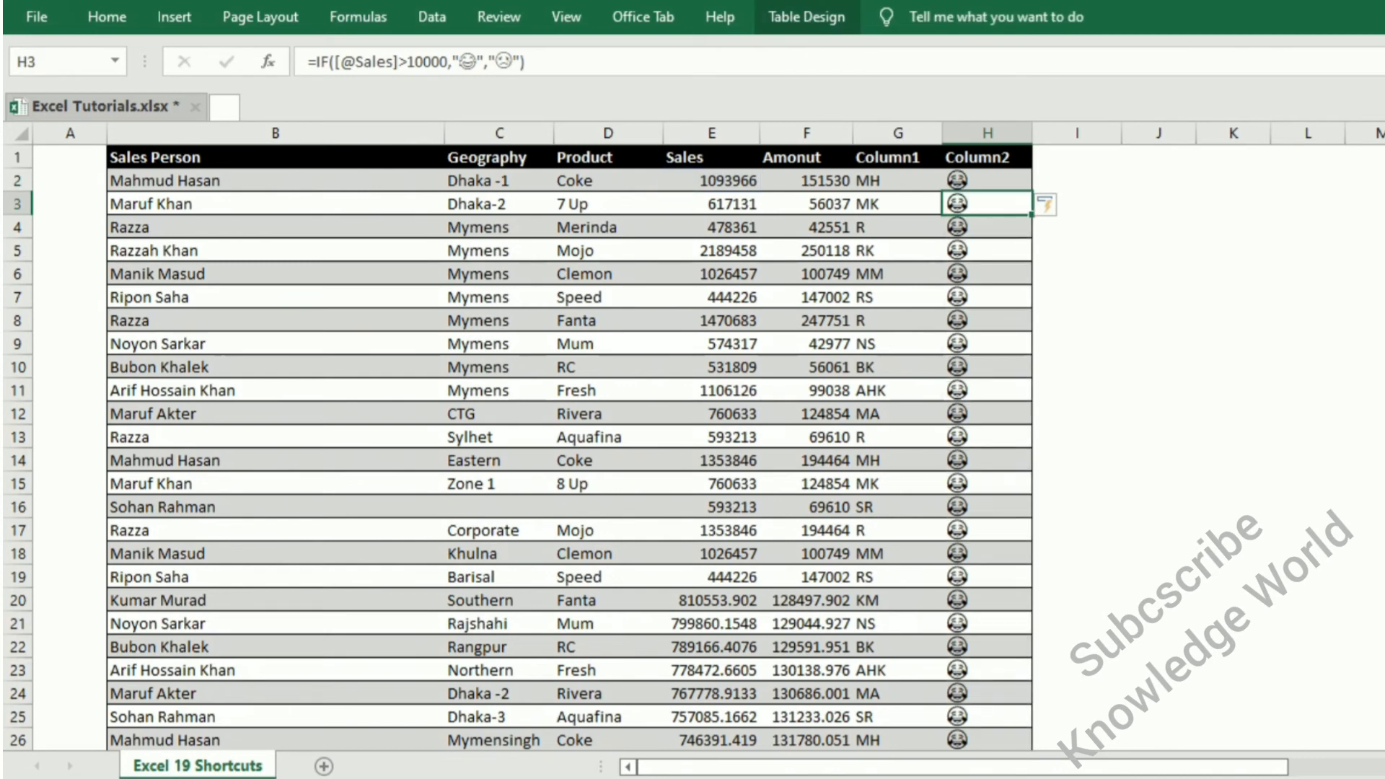
# Review the emoji results down Column2, ending on empty cell J6.
pyautogui.click(970, 183)
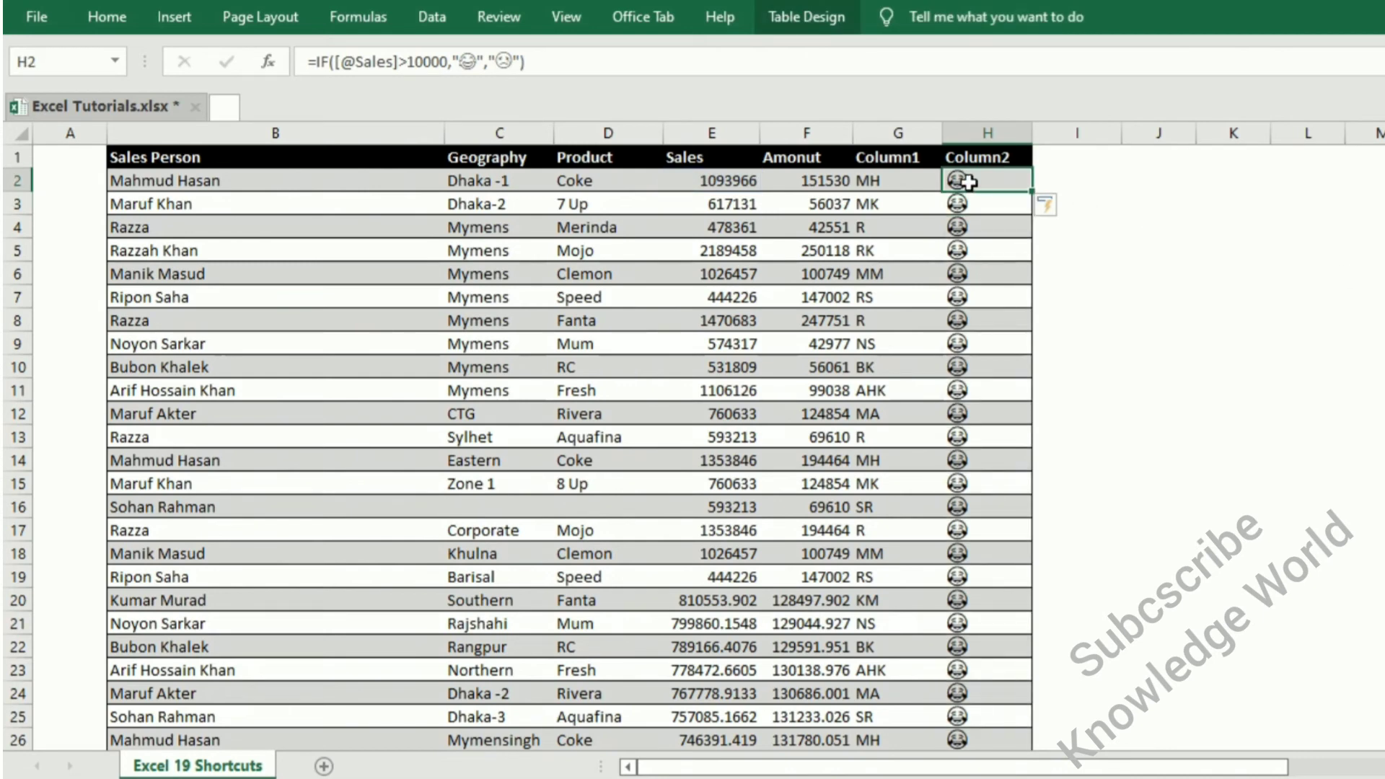
pyautogui.moveTo(969, 183); pyautogui.dragTo(995, 482)
pyautogui.click(999, 388)
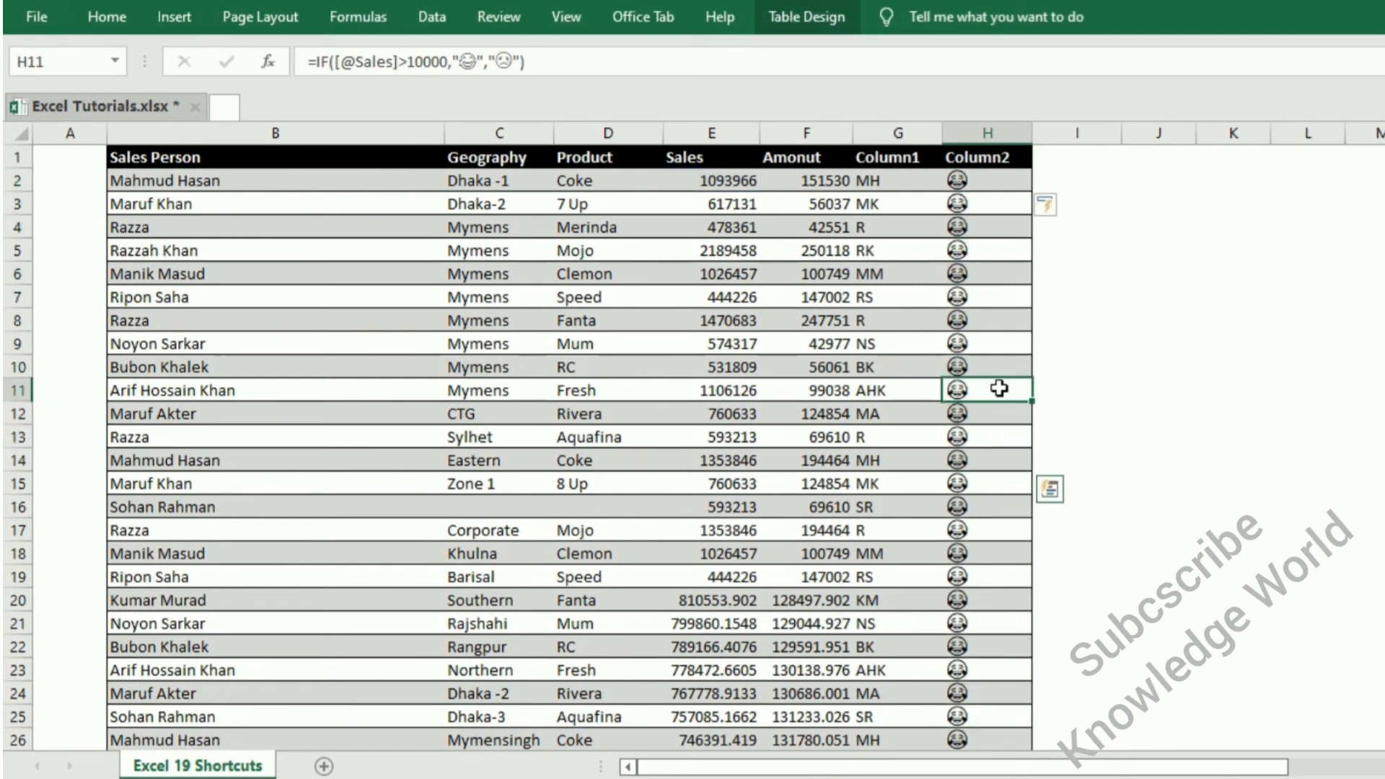
pyautogui.click(1161, 281)
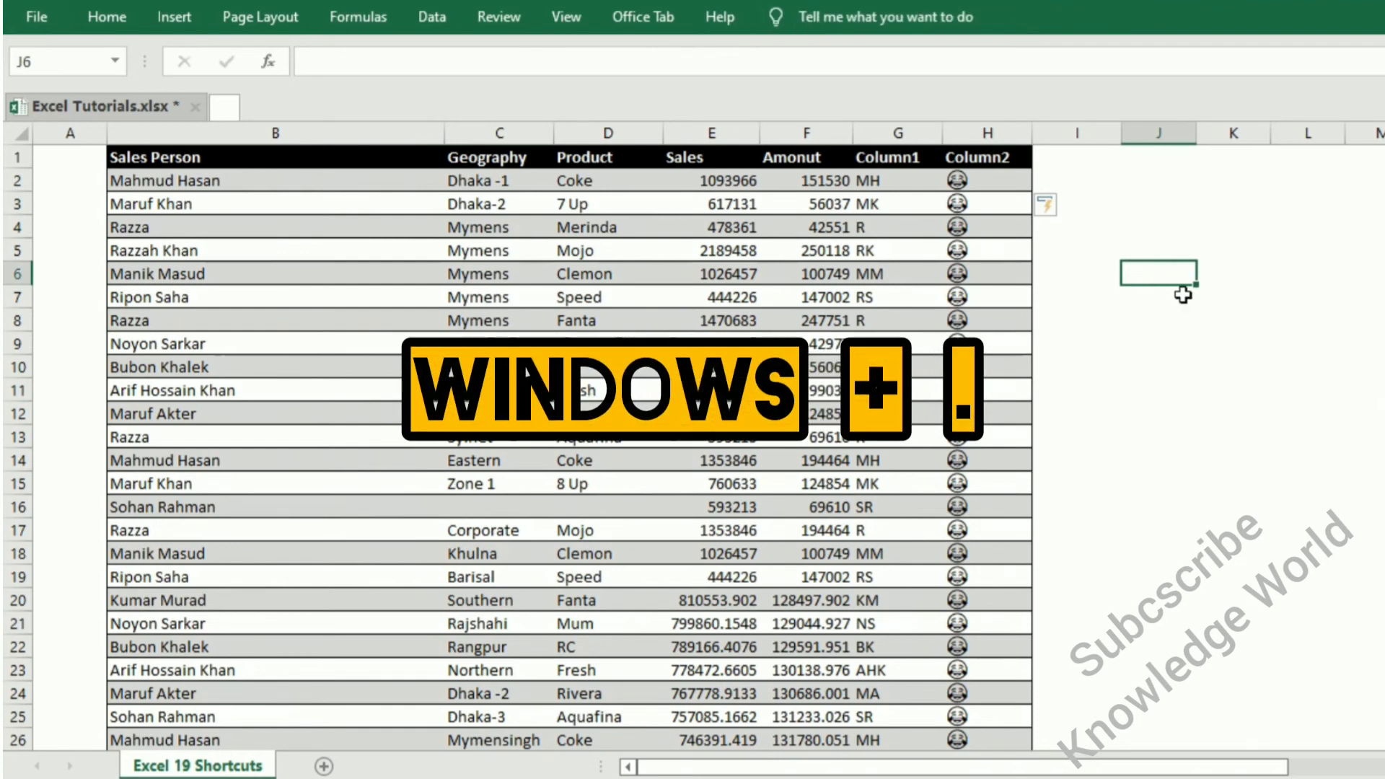
# Insert a red heart emoji into J6 using the Windows+. emoji panel.
pyautogui.press('super+period')
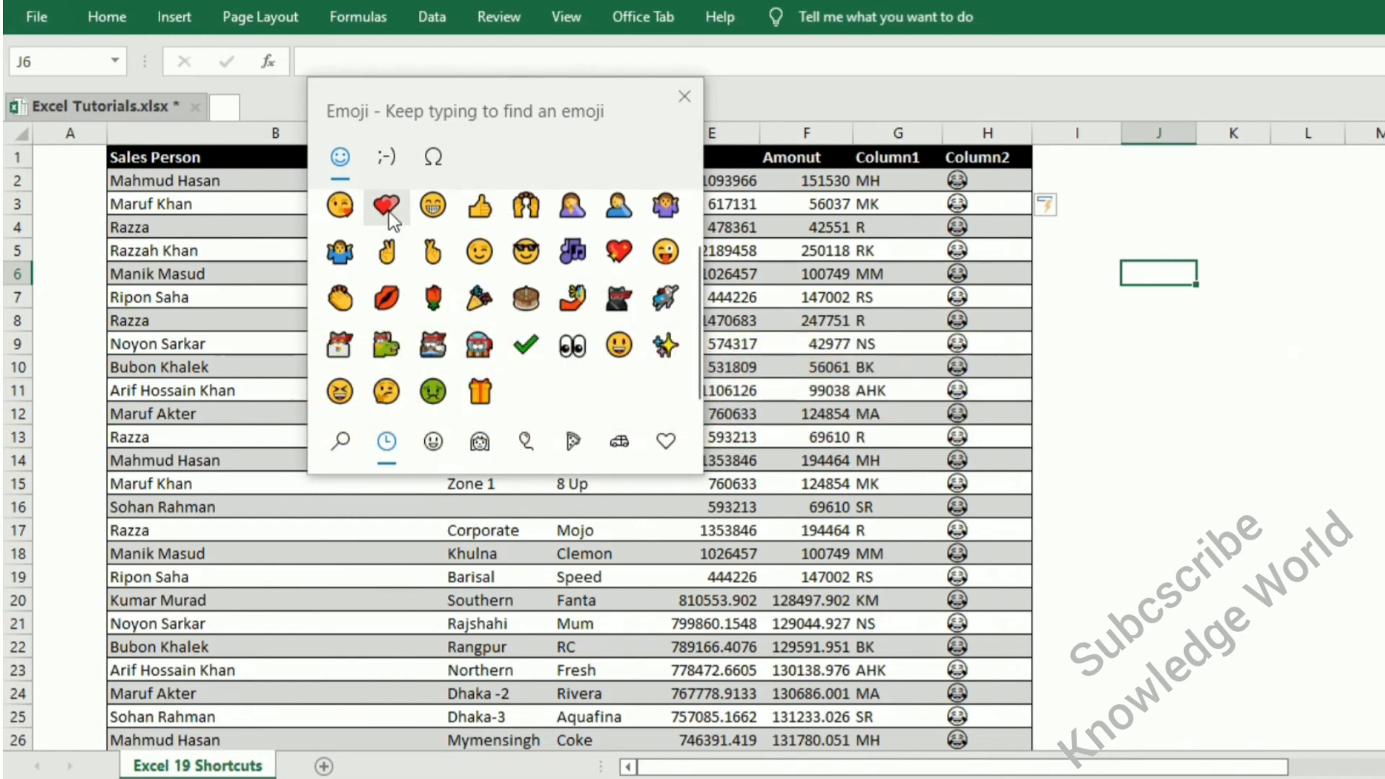
pyautogui.click(620, 254)
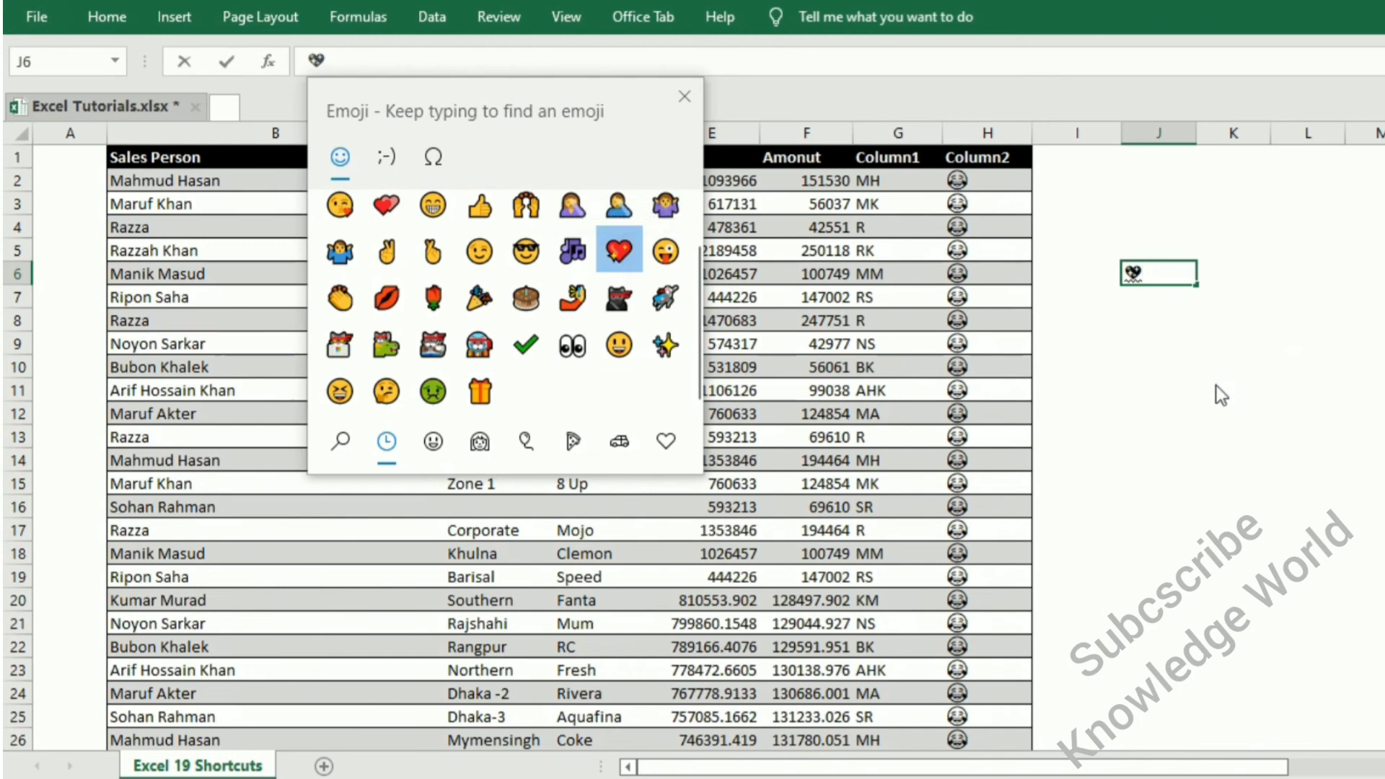
pyautogui.press('Escape')
pyautogui.click(1142, 339)
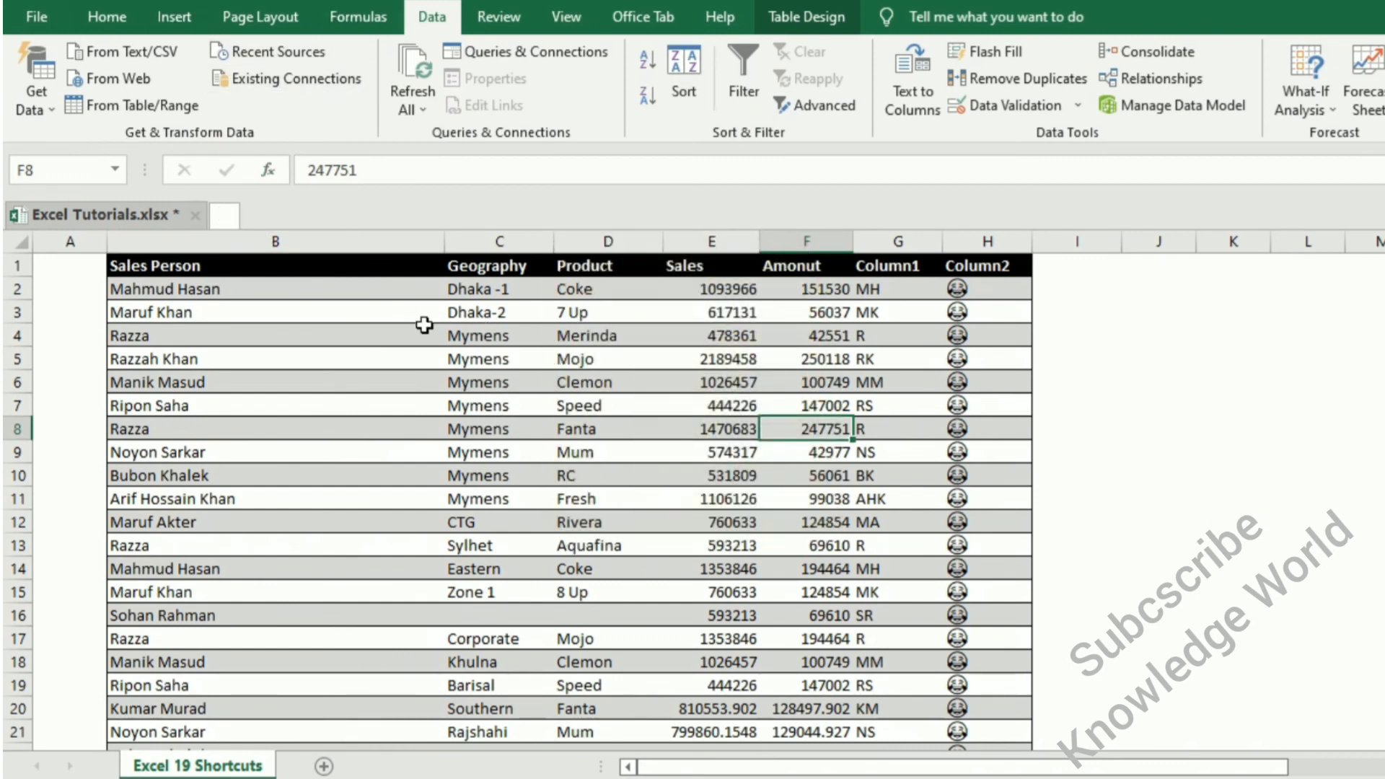
# Select some table data, then collapse and expand the ribbon twice with Ctrl+F1.
pyautogui.moveTo(196, 307); pyautogui.dragTo(586, 426)
pyautogui.click(727, 413)
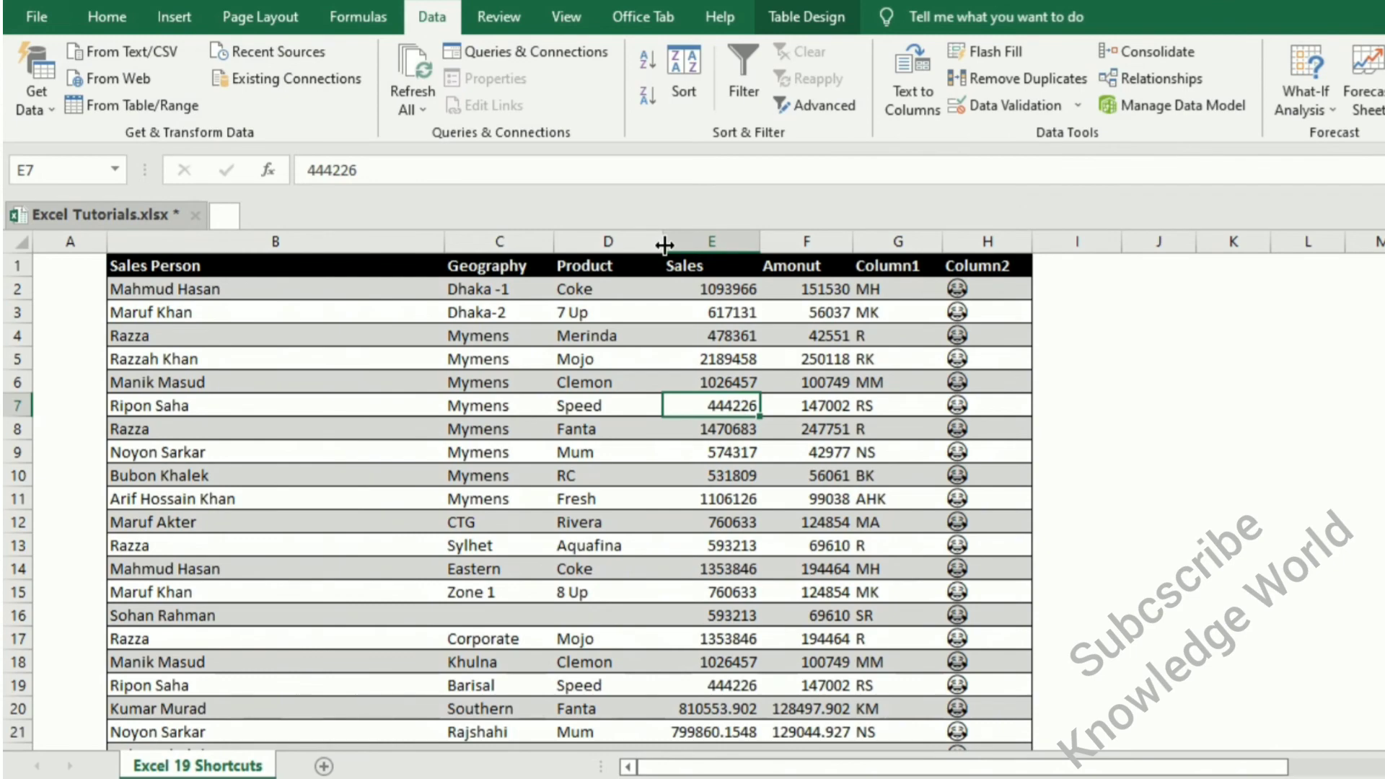
pyautogui.hotkey('ctrl', 'F1')
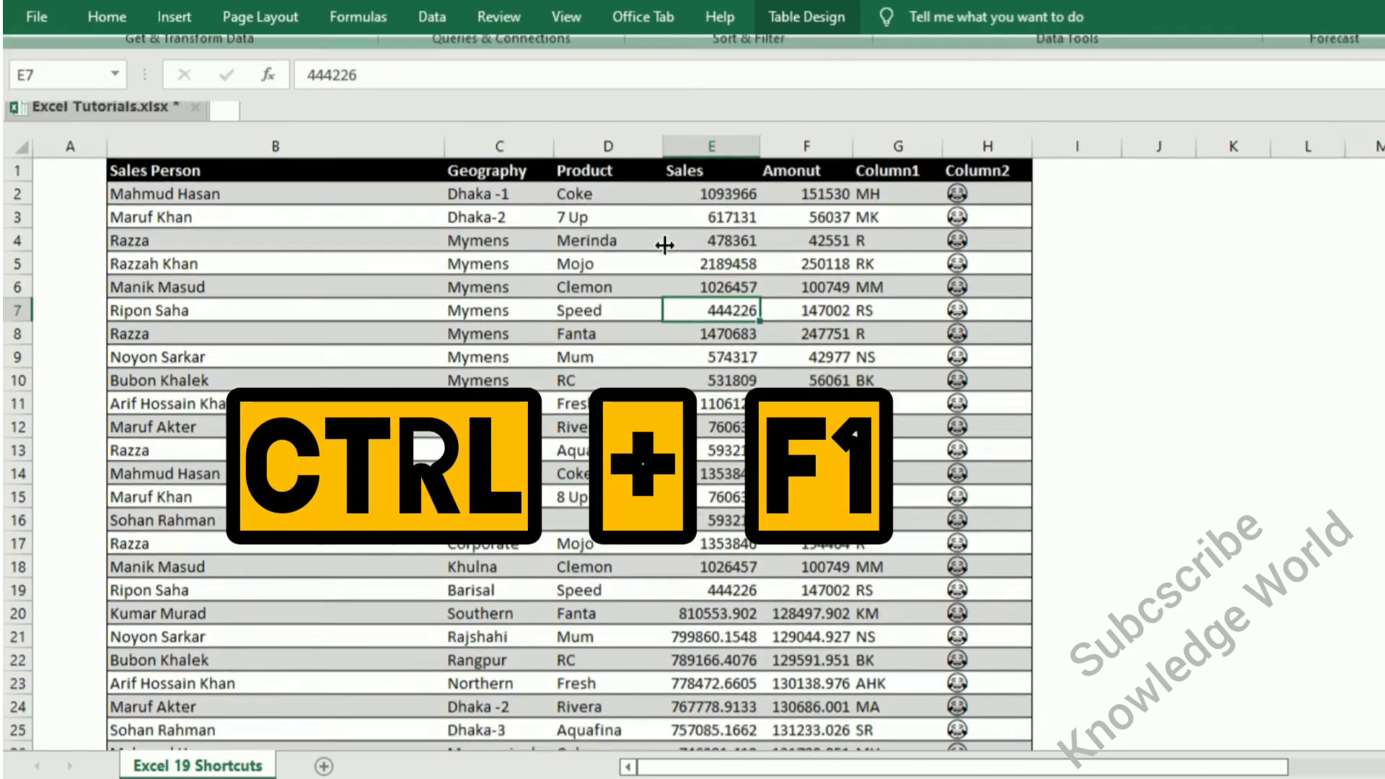
pyautogui.hotkey('ctrl', 'F1')
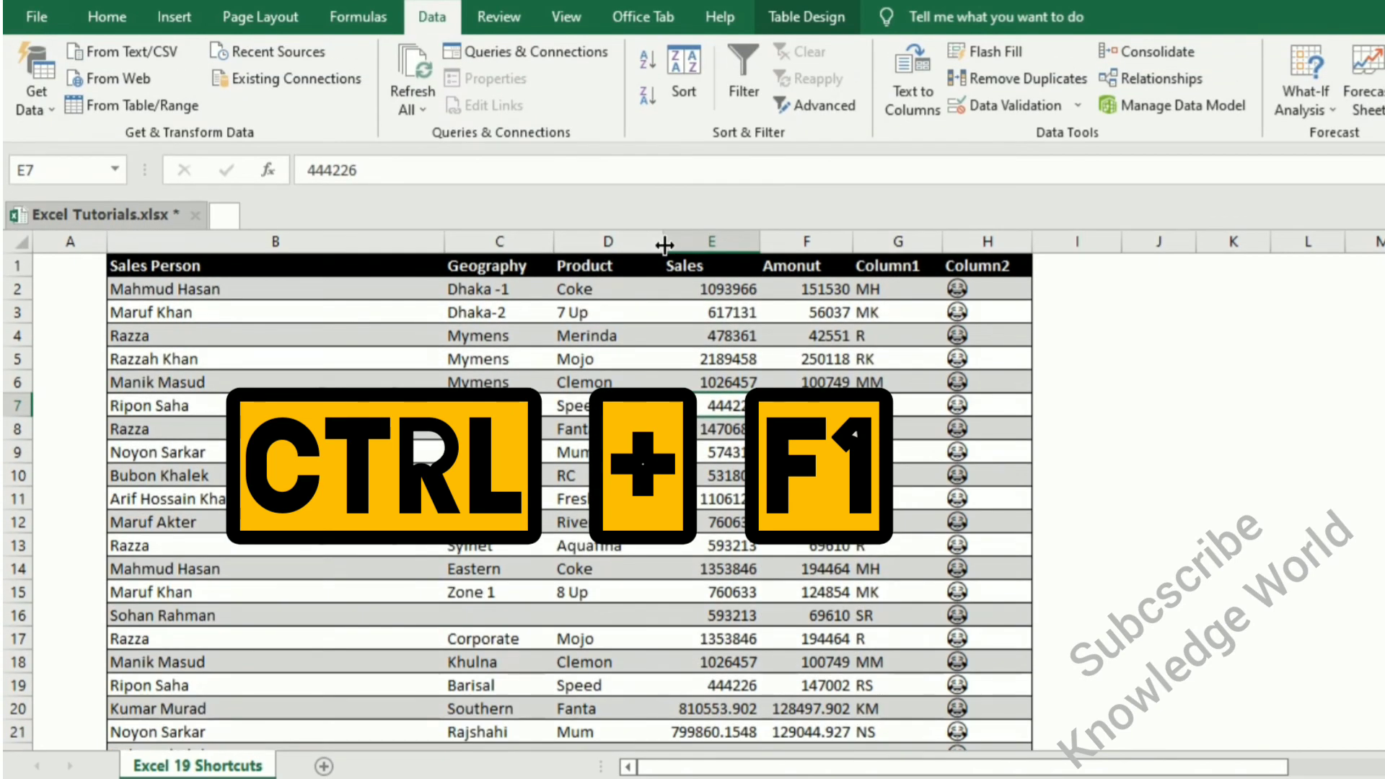
pyautogui.hotkey('ctrl', 'F1')
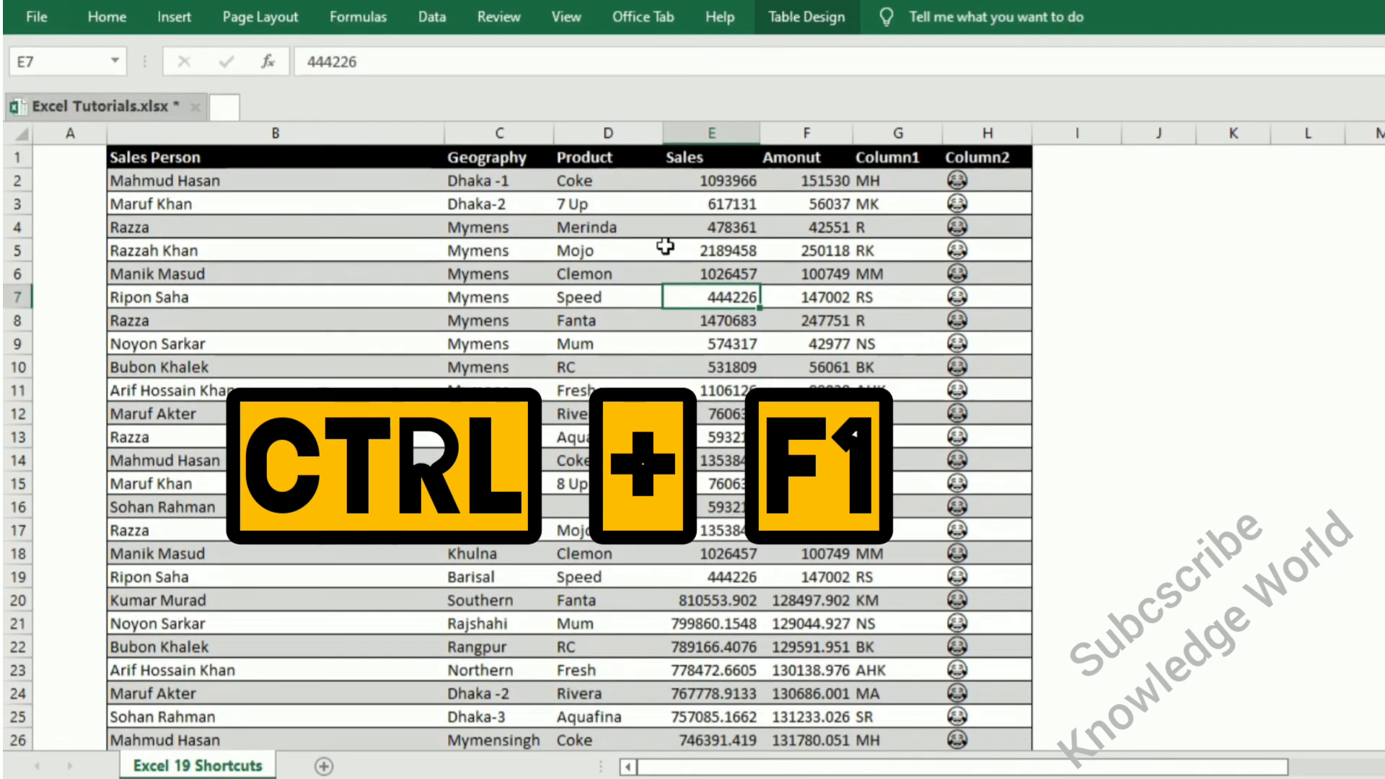
pyautogui.hotkey('ctrl', 'F1')
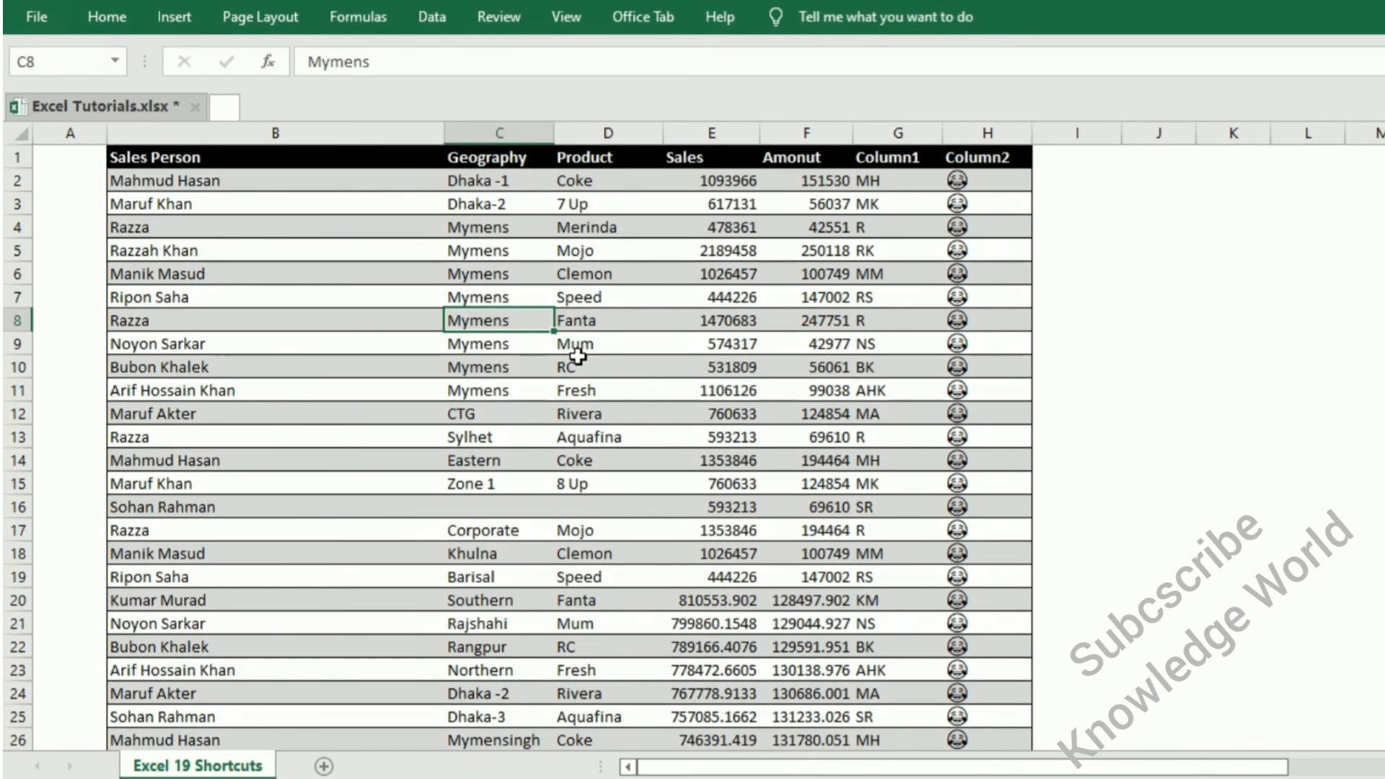
# Create a PivotTable from the table range with Alt, N, V, T on a new worksheet.
pyautogui.press('alt')
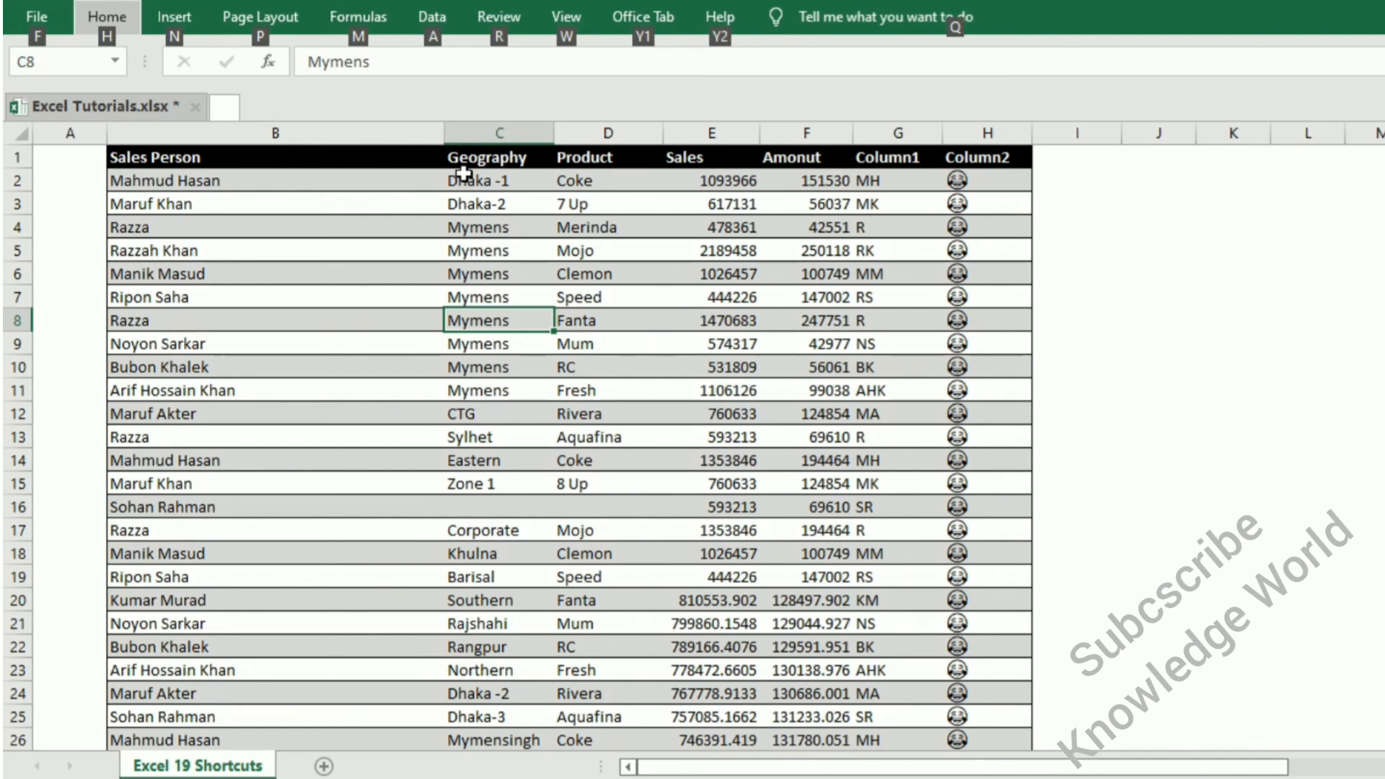
pyautogui.press('n')
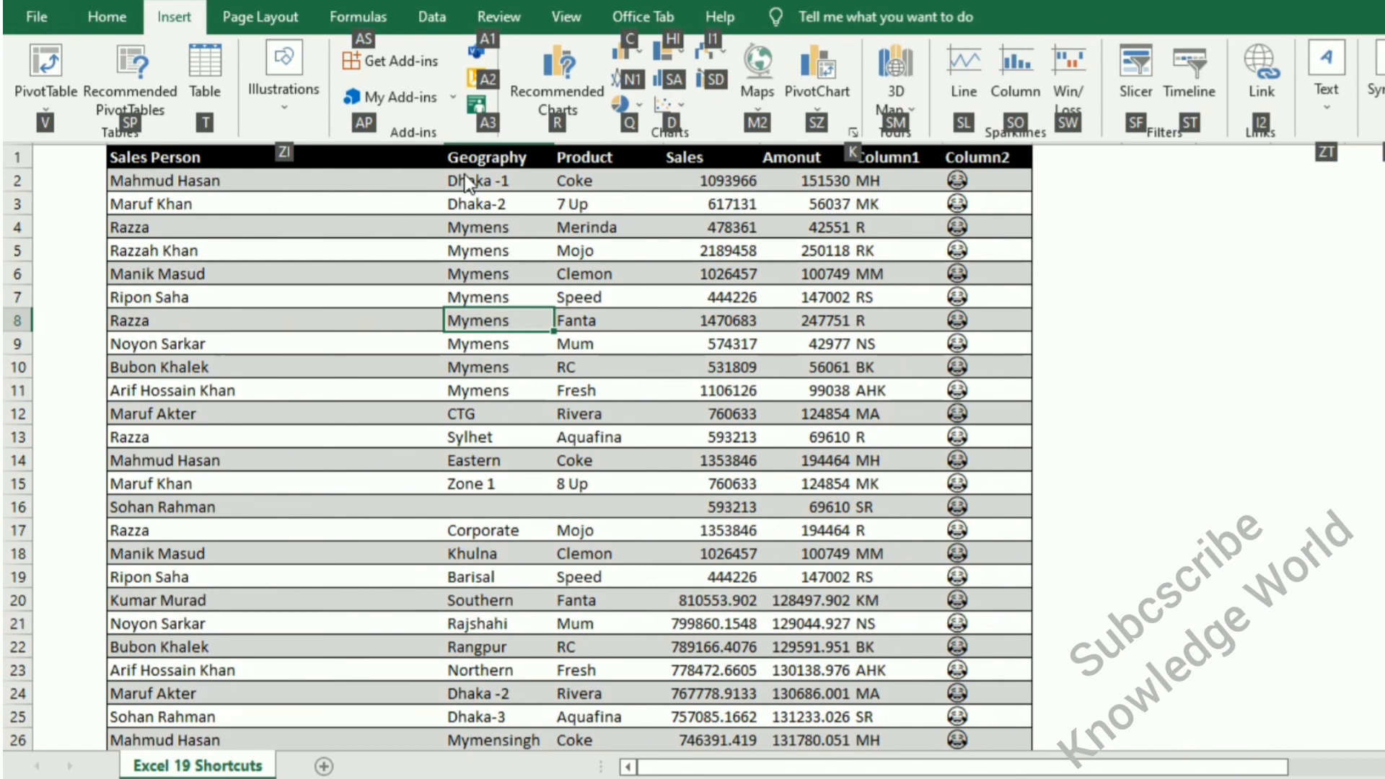
pyautogui.press('v')
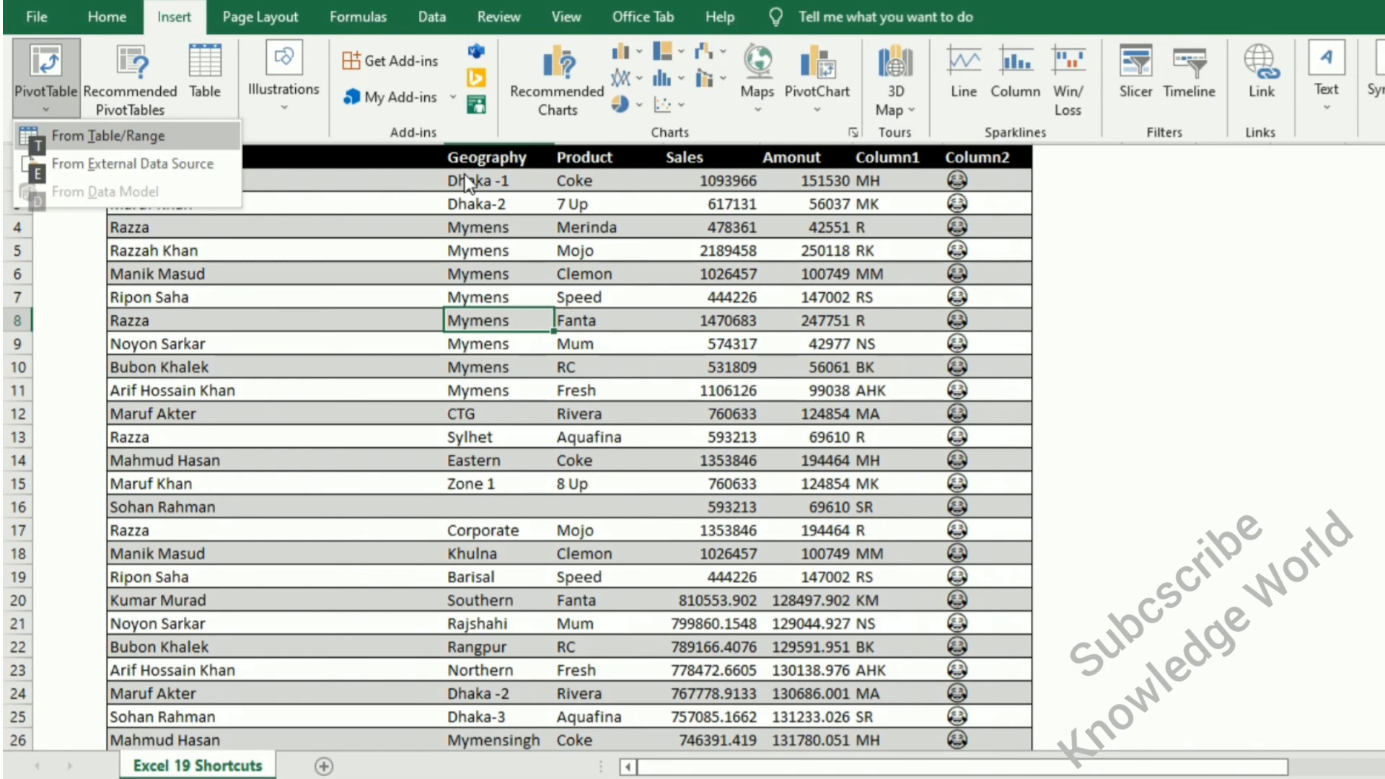
pyautogui.press('t')
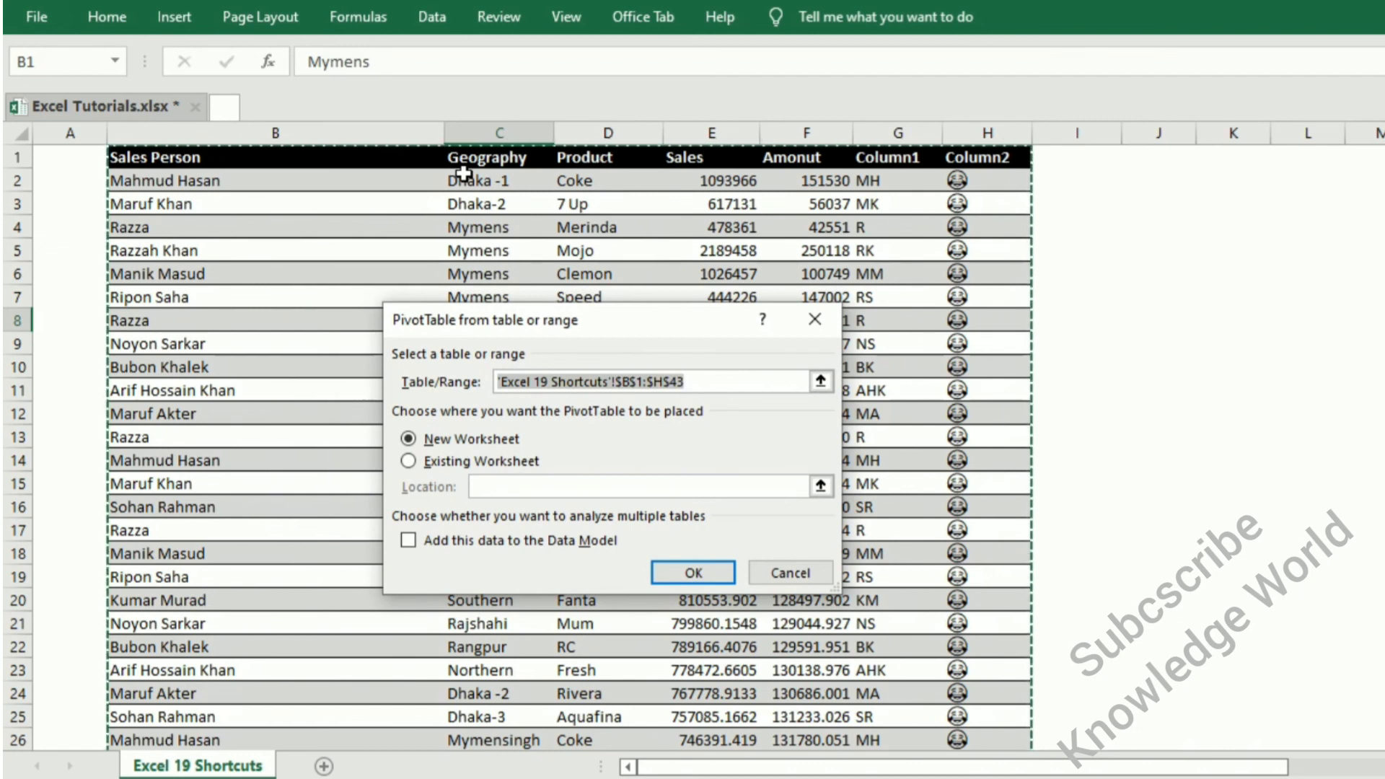
pyautogui.press('Return')
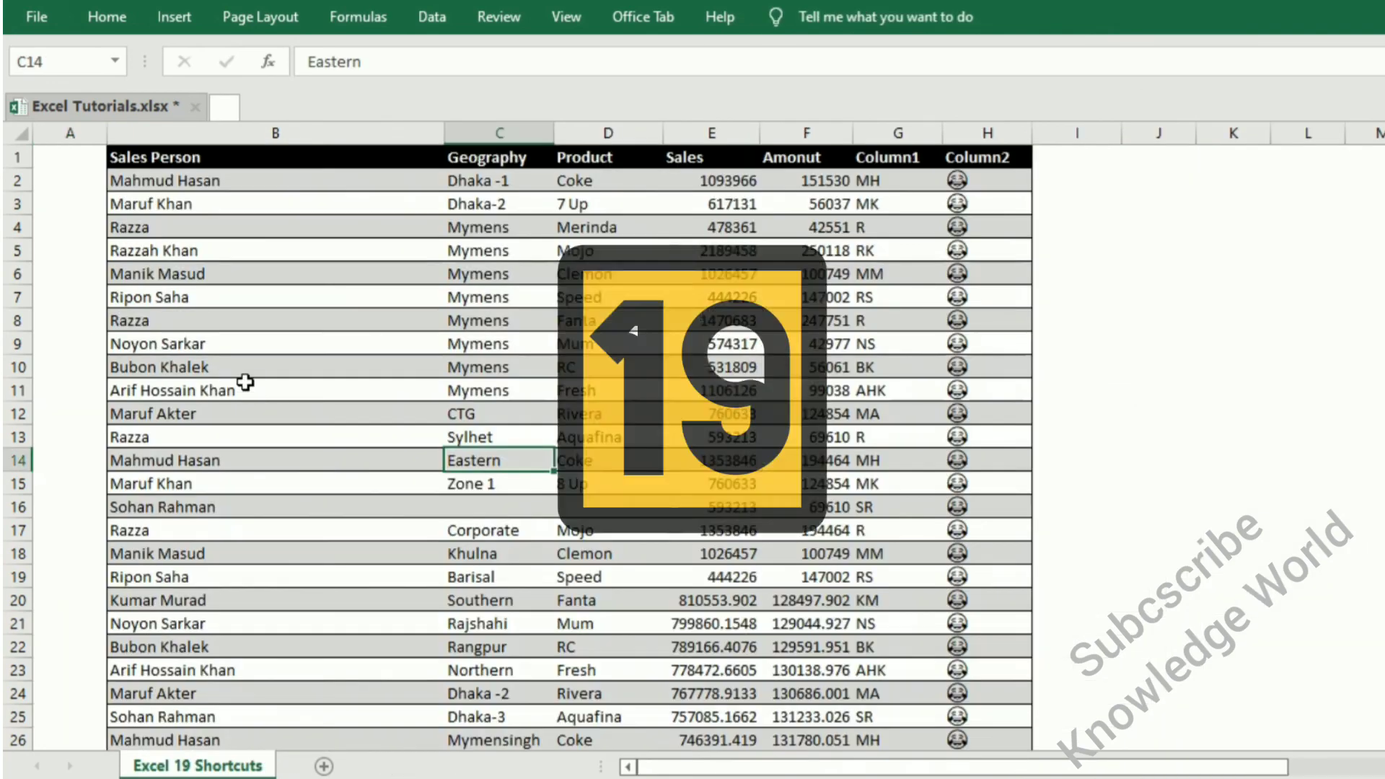
# Delete the Mymens cell C10 with Ctrl+-, shifting cells up.
pyautogui.click(498, 436)
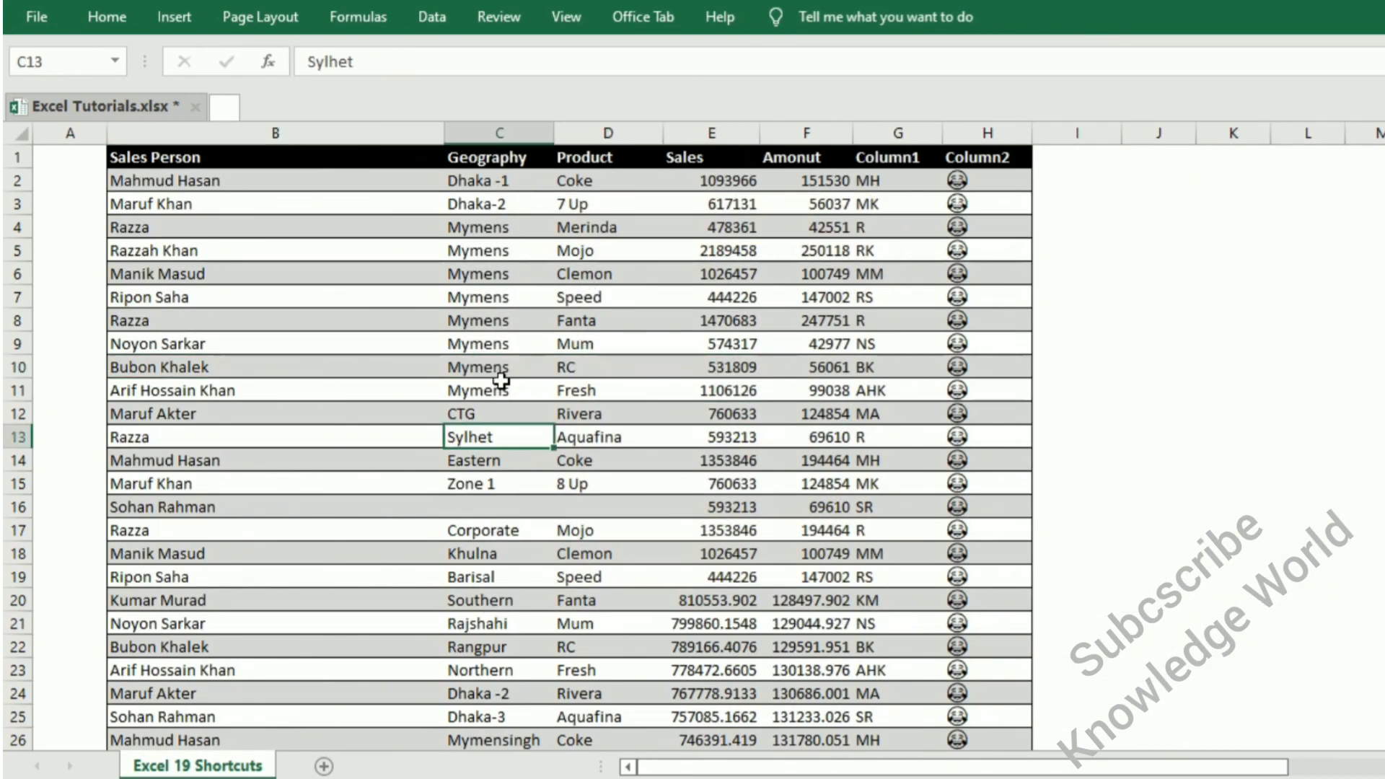
pyautogui.click(497, 367)
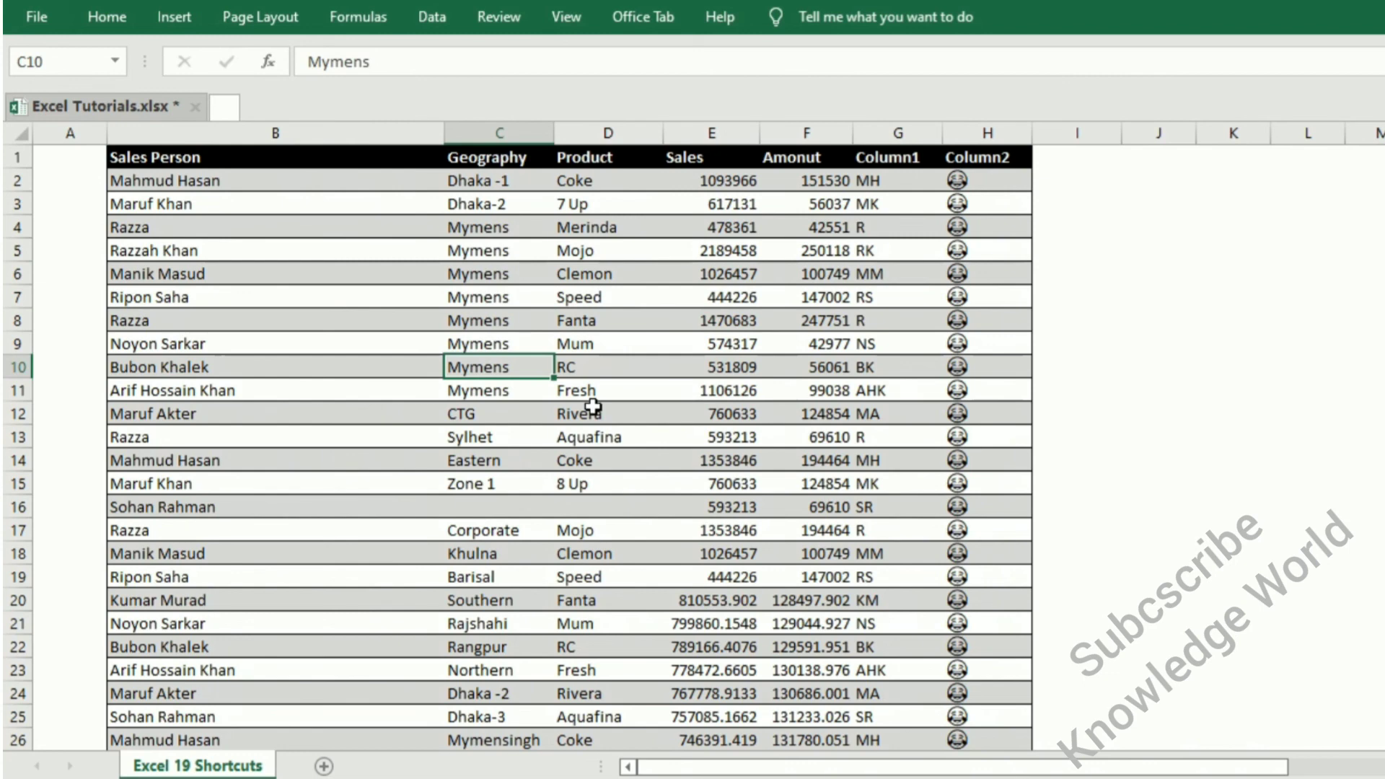
pyautogui.hotkey('ctrl', '-')
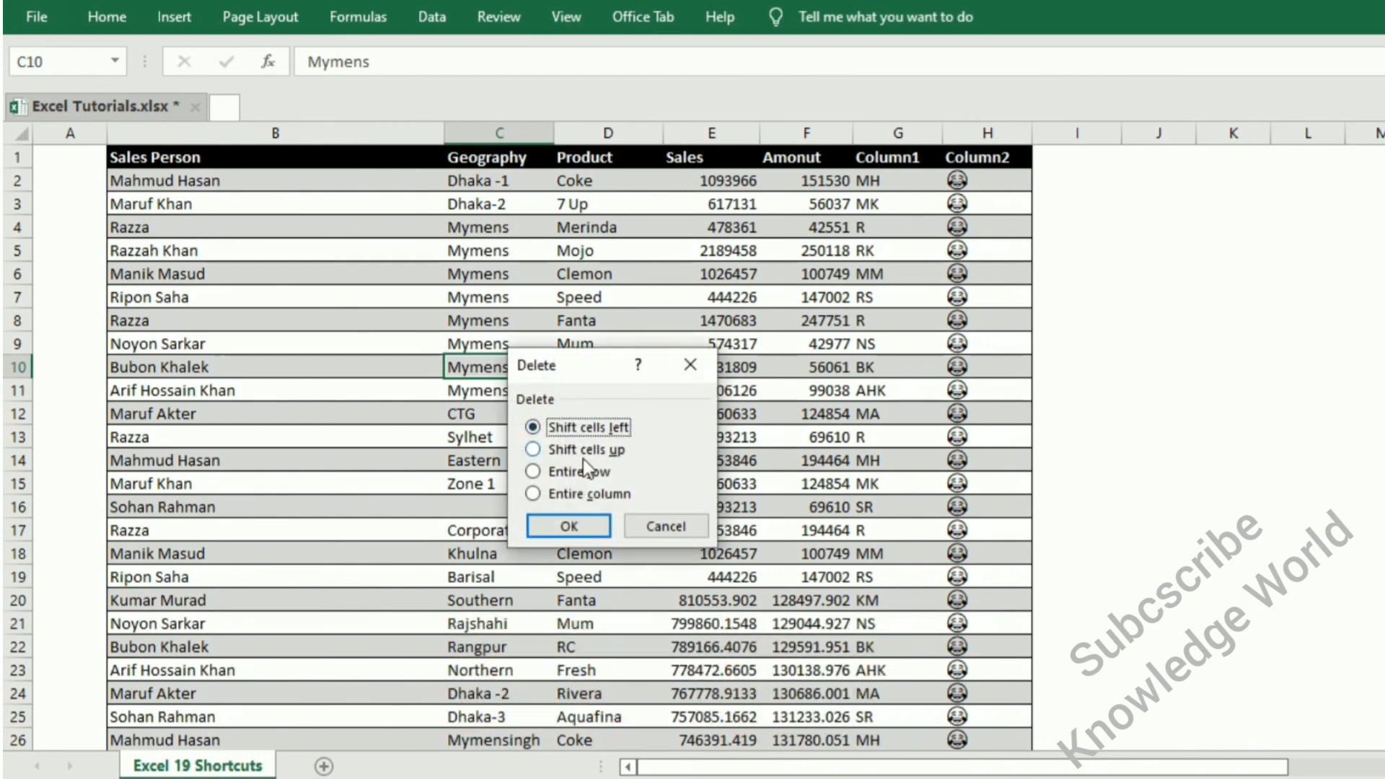
pyautogui.click(535, 452)
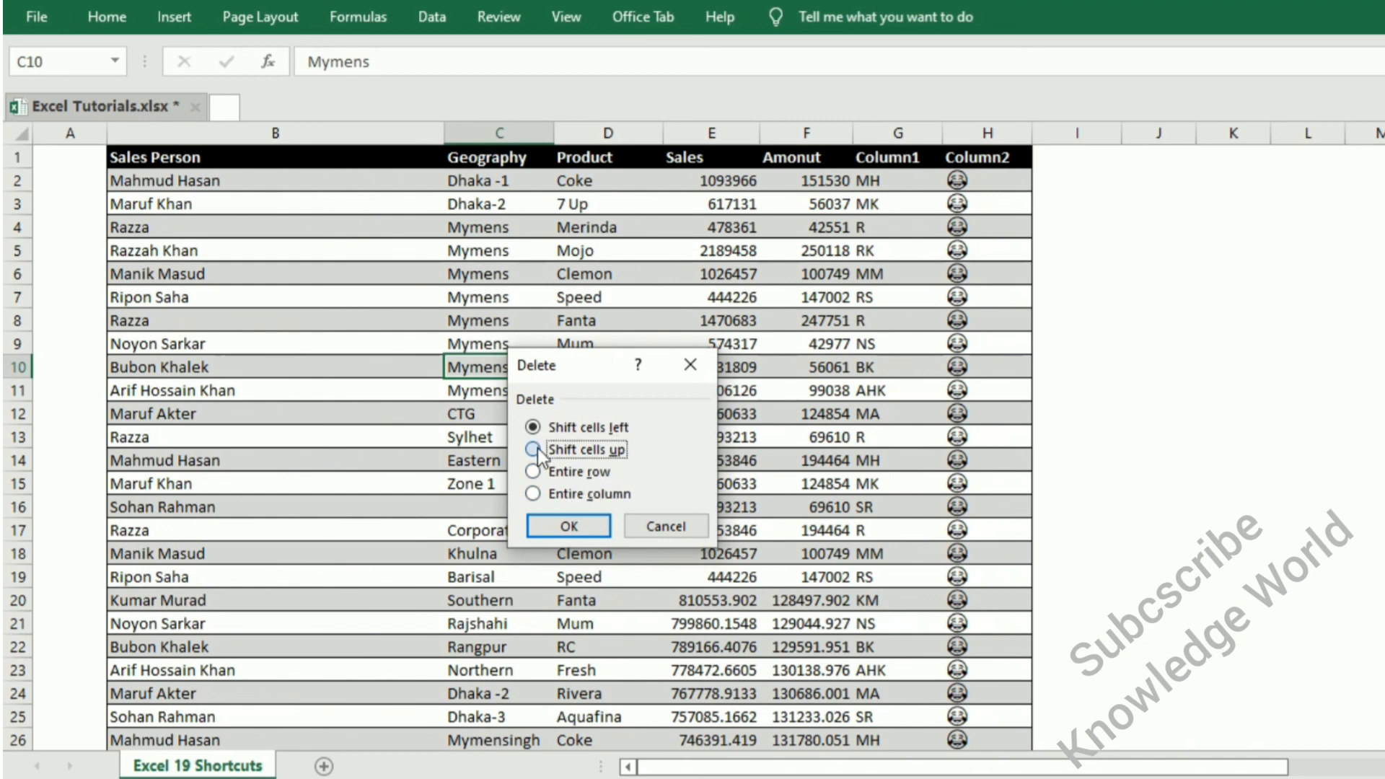
pyautogui.click(570, 525)
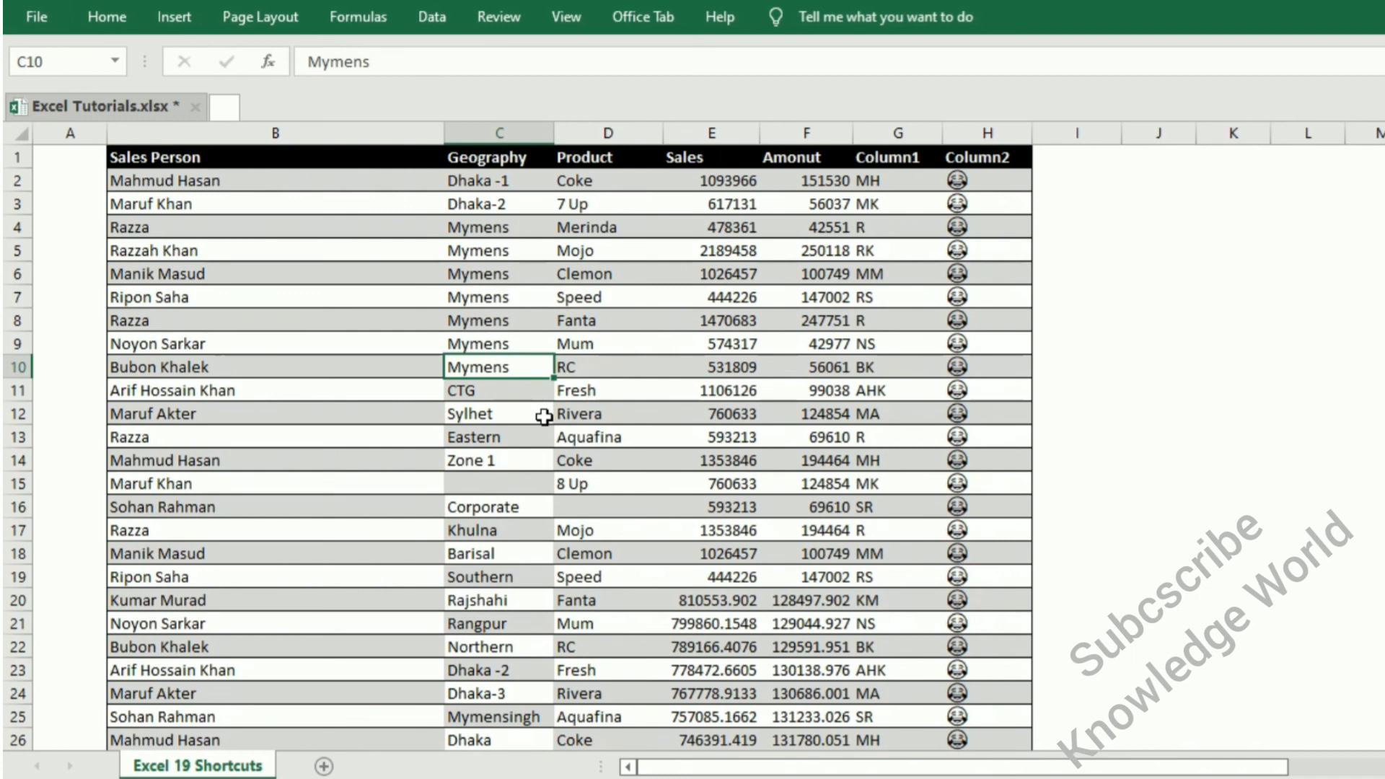
# Insert a blank cell at C12 with Ctrl++, shifting cells down.
pyautogui.click(544, 417)
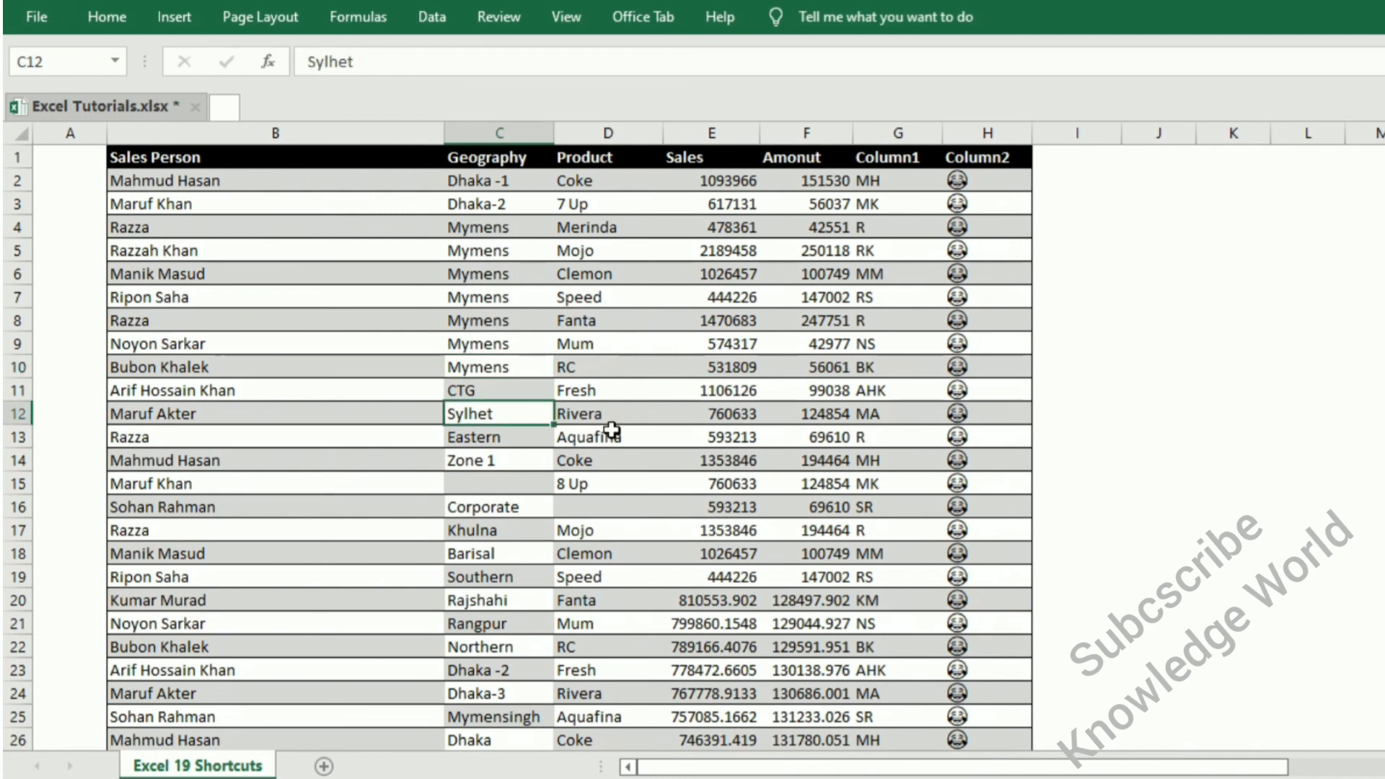
pyautogui.hotkey('ctrl', '+')
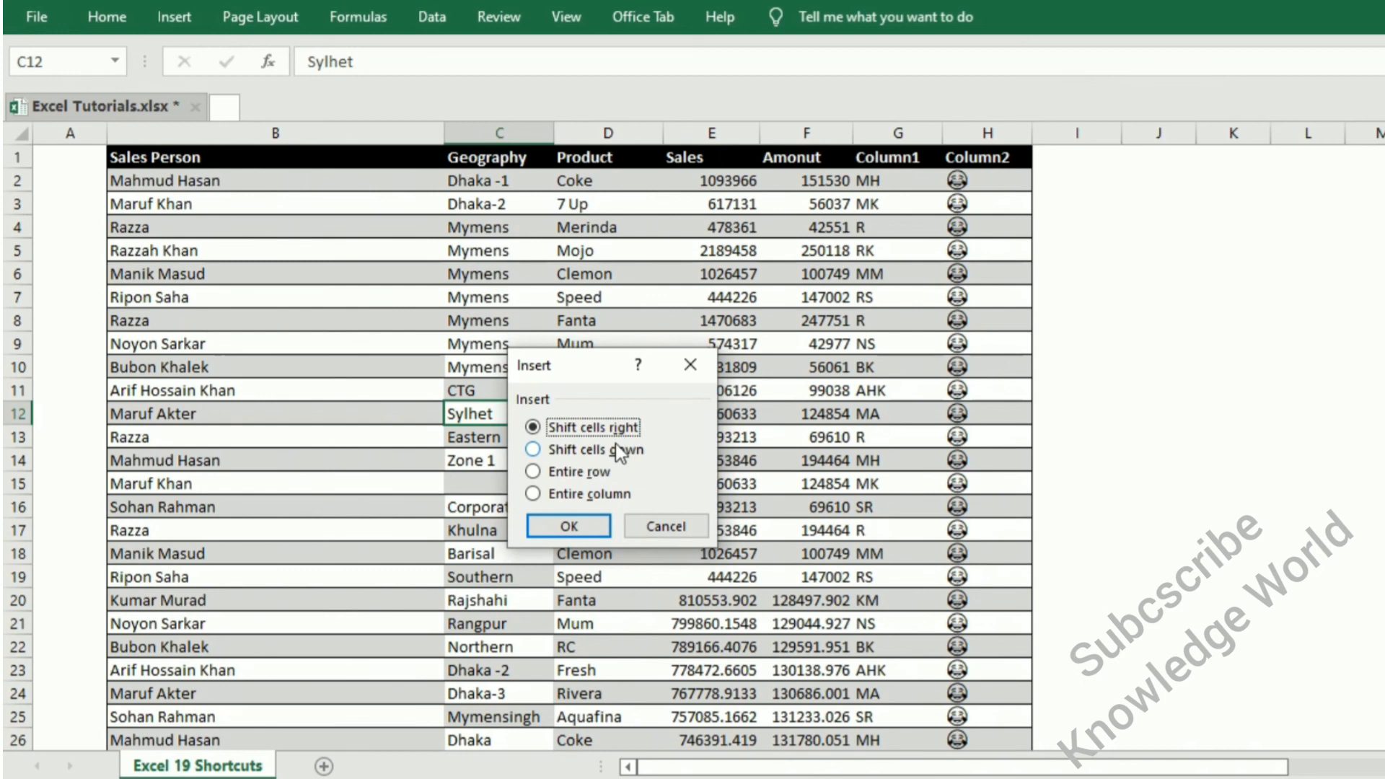
pyautogui.click(551, 451)
pyautogui.click(578, 525)
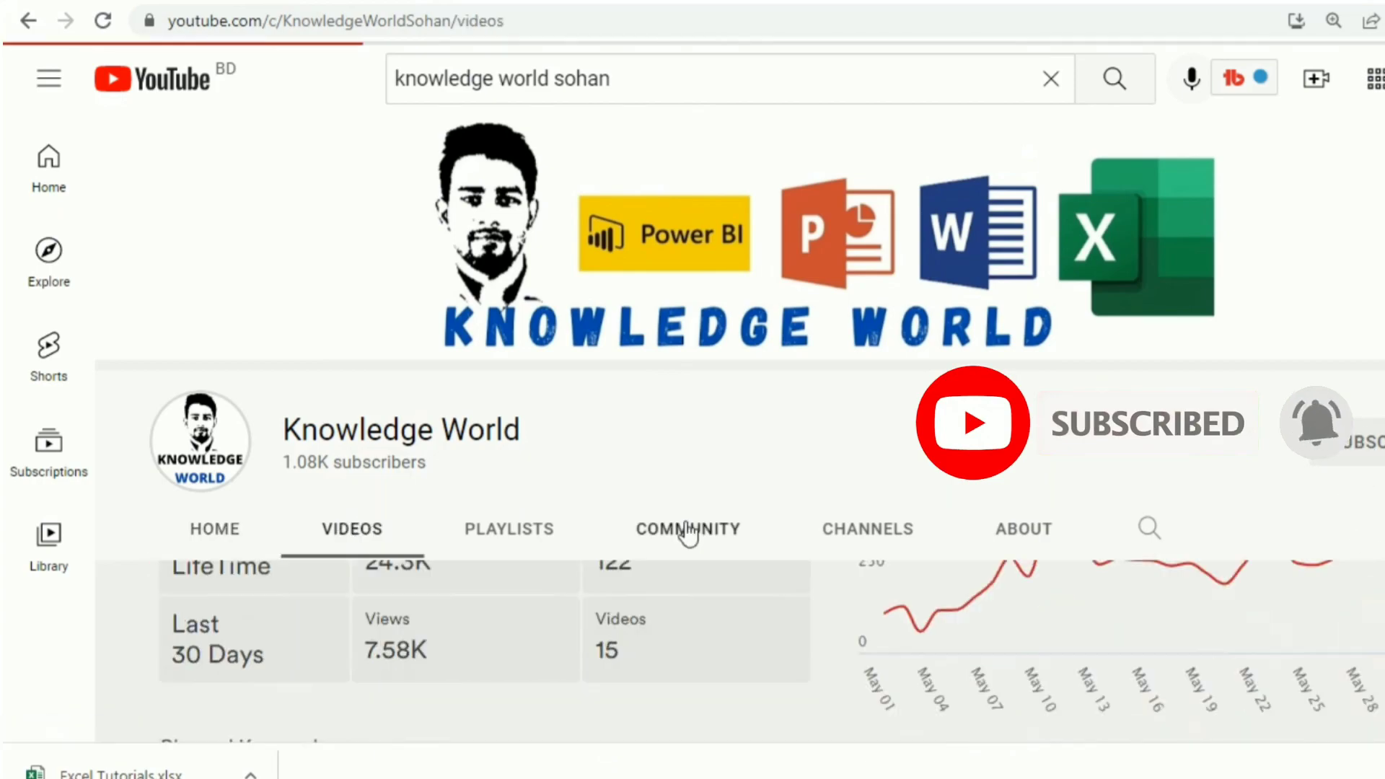
pyautogui.scroll(-3, 685, 522)
pyautogui.scroll(-3, 685, 522)
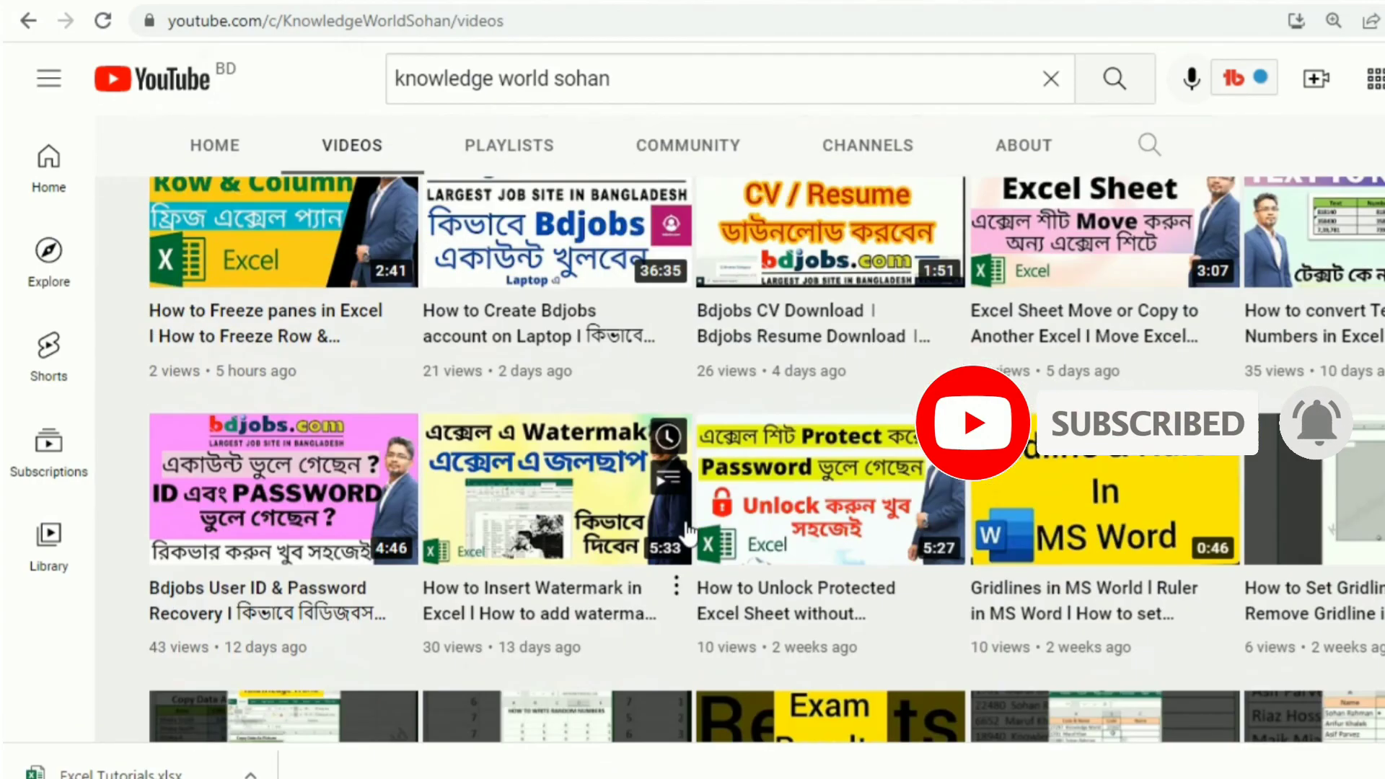
pyautogui.scroll(-1, 729, 567)
pyautogui.scroll(-5, 728, 567)
pyautogui.scroll(-5, 731, 572)
pyautogui.scroll(-6, 730, 572)
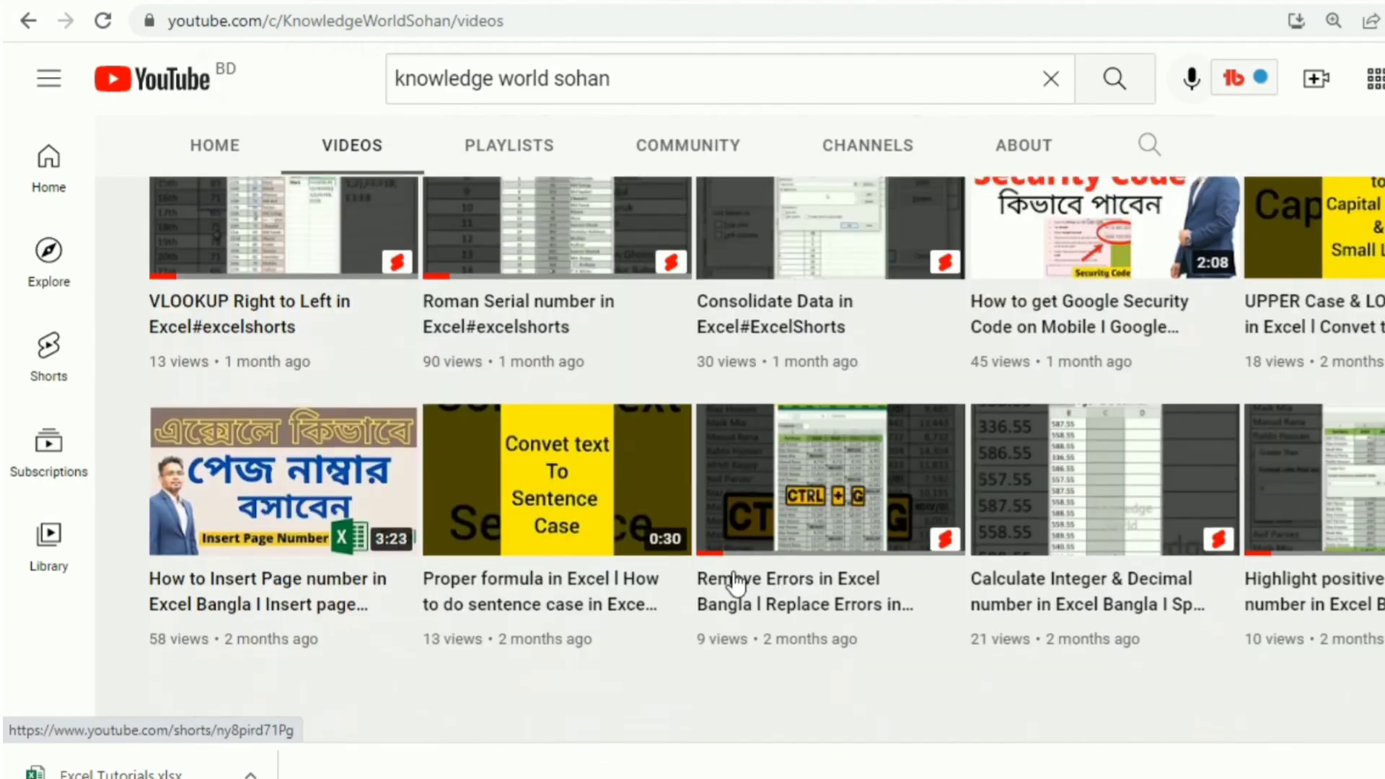
pyautogui.scroll(8, 733, 578)
pyautogui.scroll(5, 737, 586)
pyautogui.scroll(4, 738, 586)
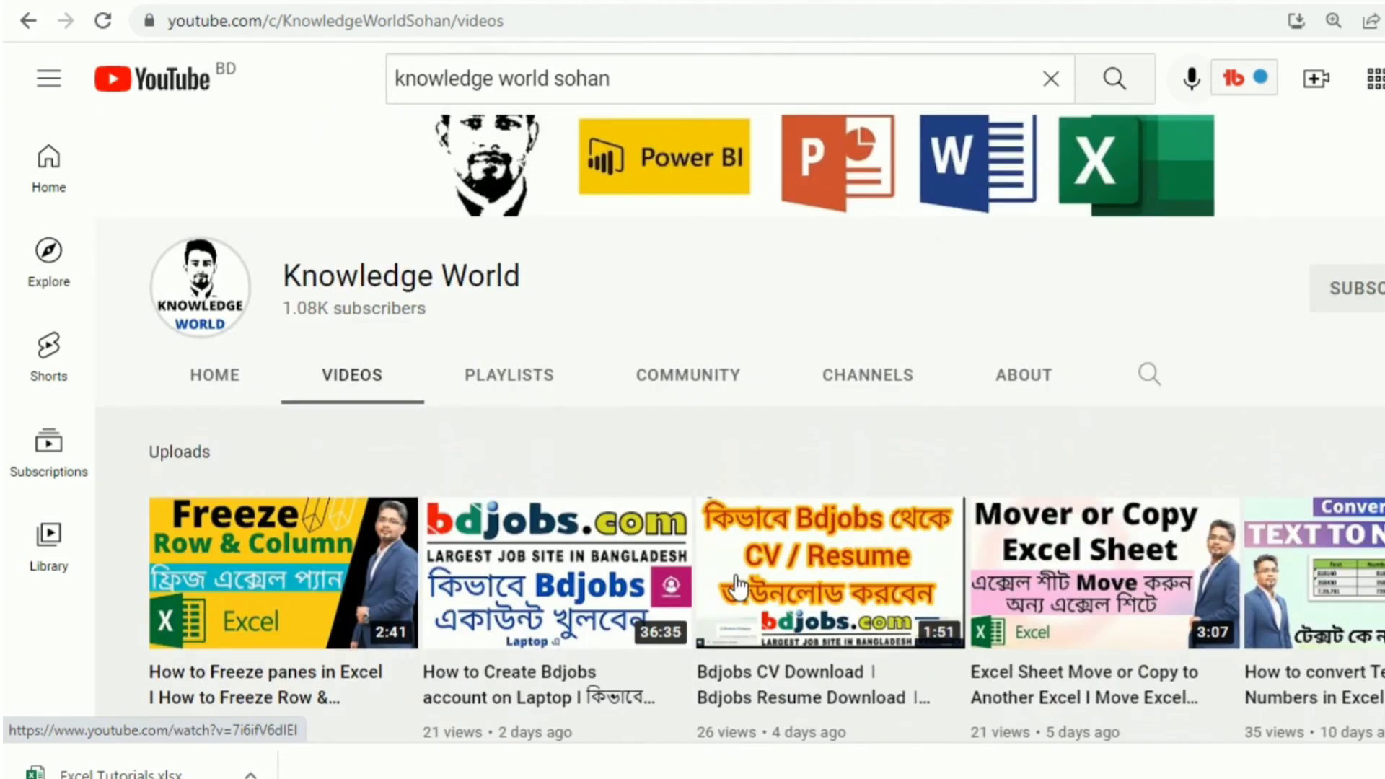